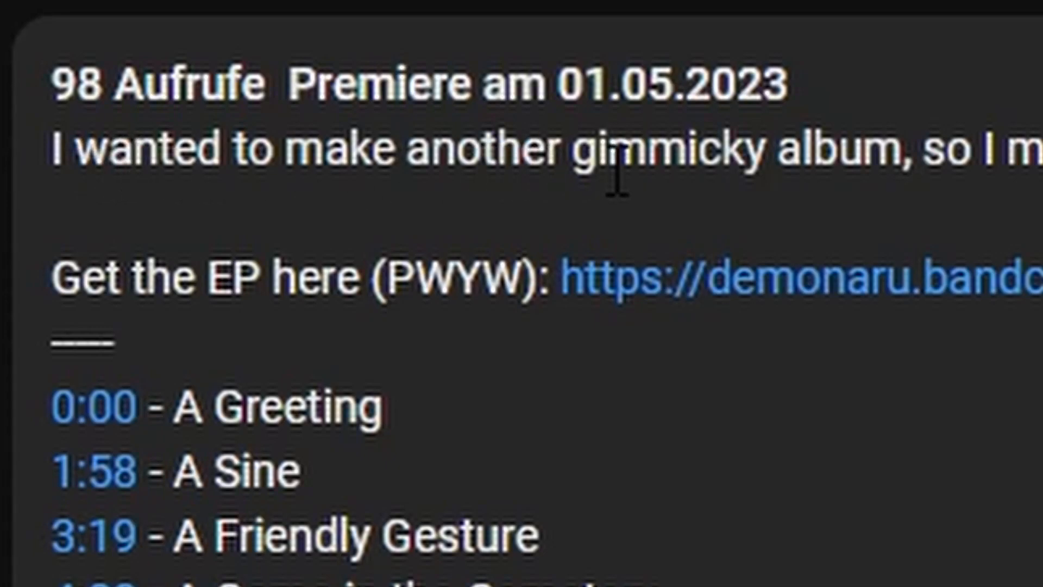
Read the Sine.Wave video's description, highlighting the passage about the mini-EP and its sine waves with reverb
double_click(293, 152)
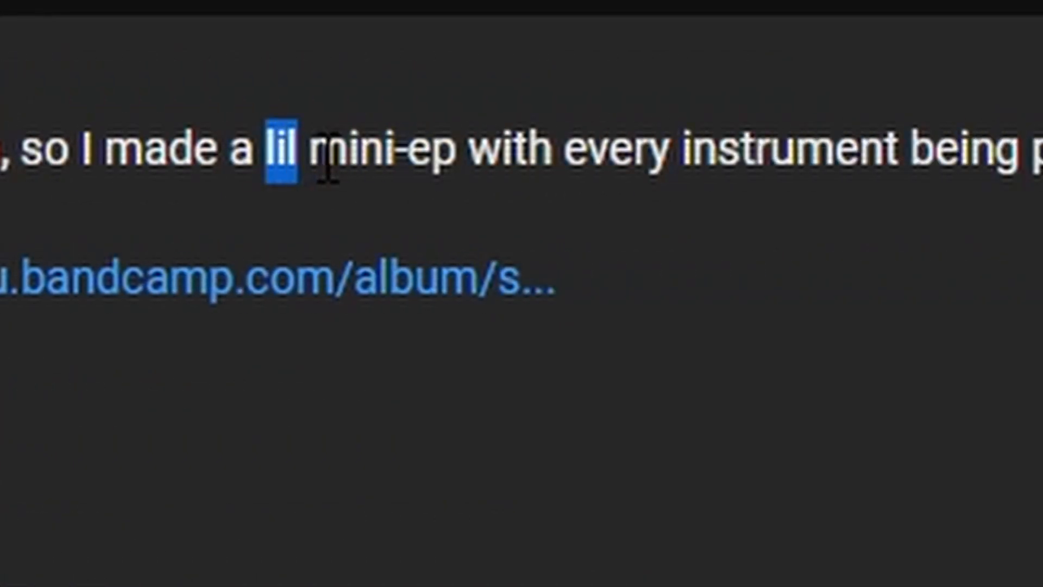
left_click_drag(327, 160, 728, 267)
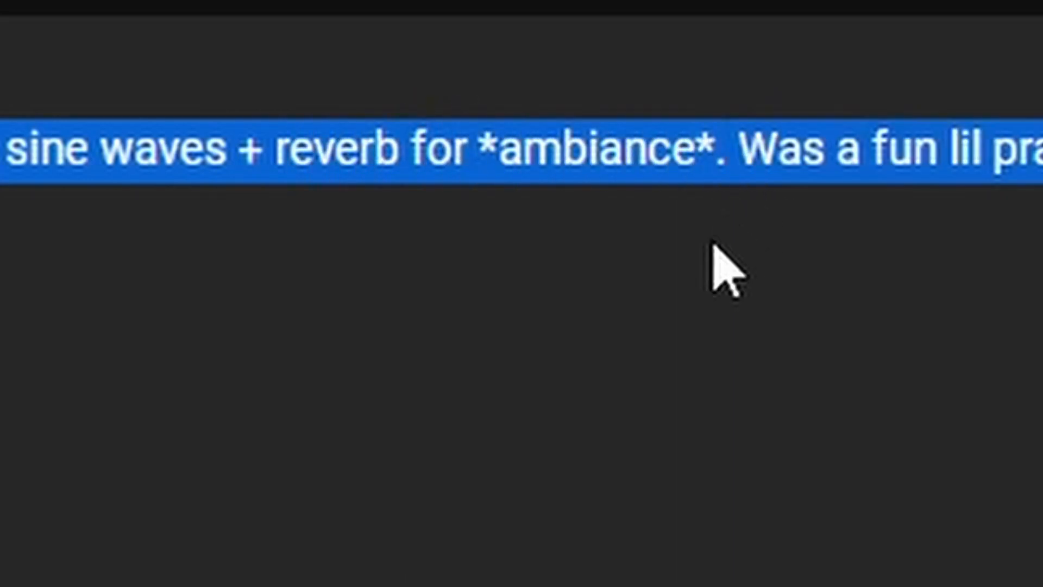
left_click(580, 158)
left_click_drag(619, 155, 899, 152)
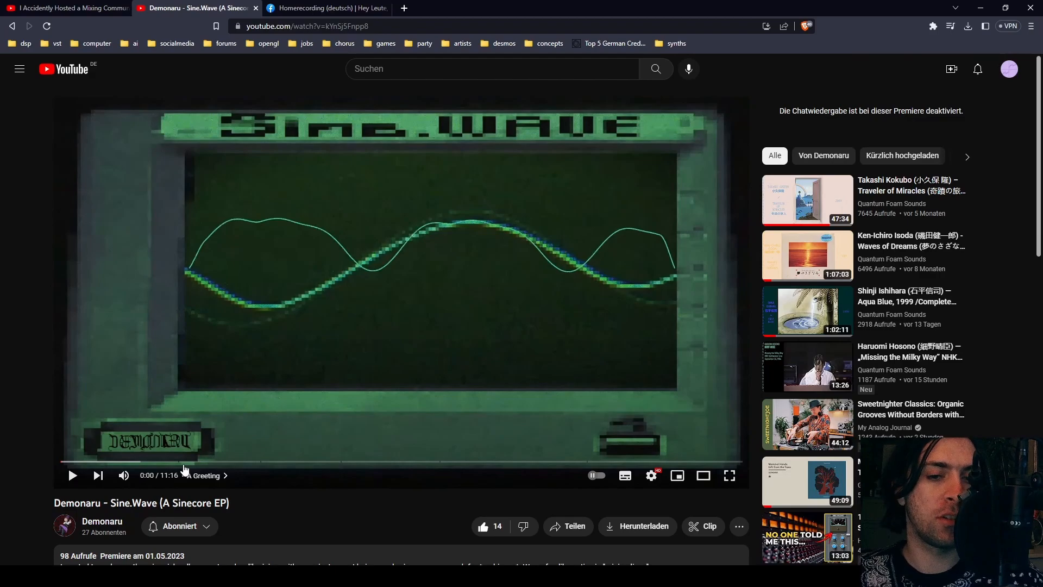
Play an excerpt of the Sine.Wave video from the "A Sine" chapter
left_click(182, 461)
left_click(230, 378)
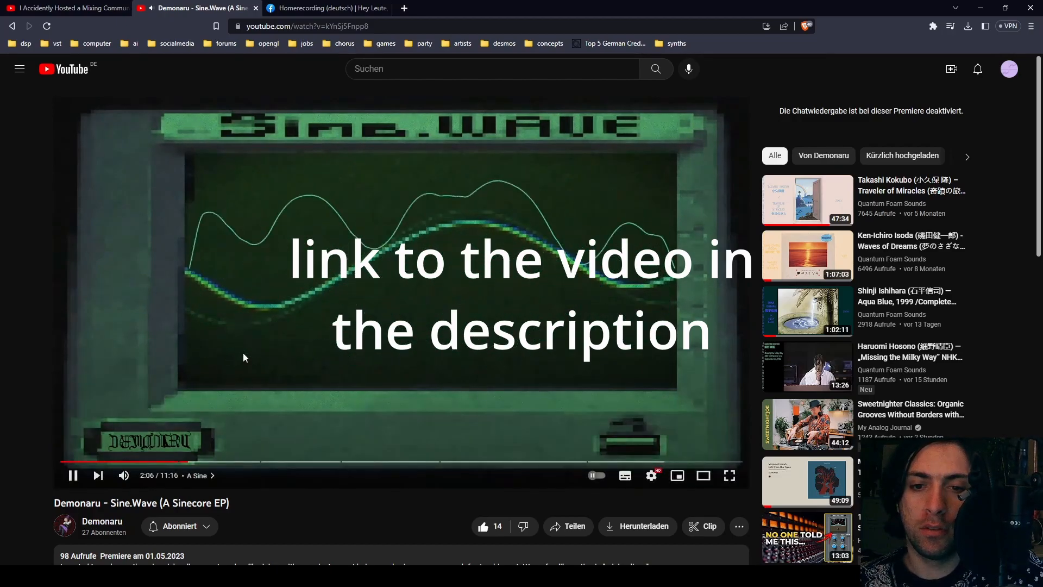
left_click(243, 354)
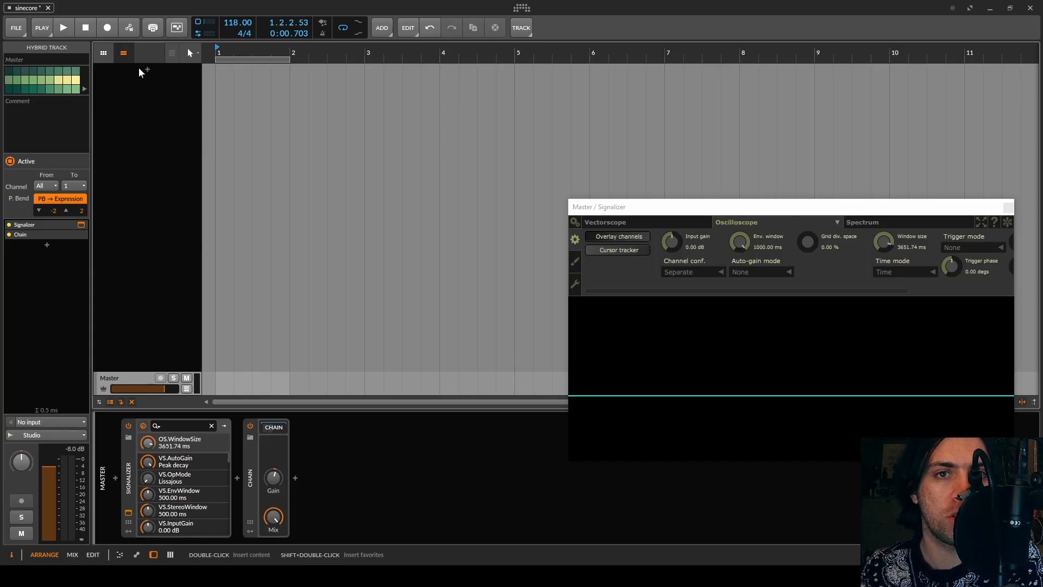
In Bitwig Studio, add an instrument track with the MS-2 1.3 synth, show its plug-in window and start playback
left_click(147, 70)
type("ms")
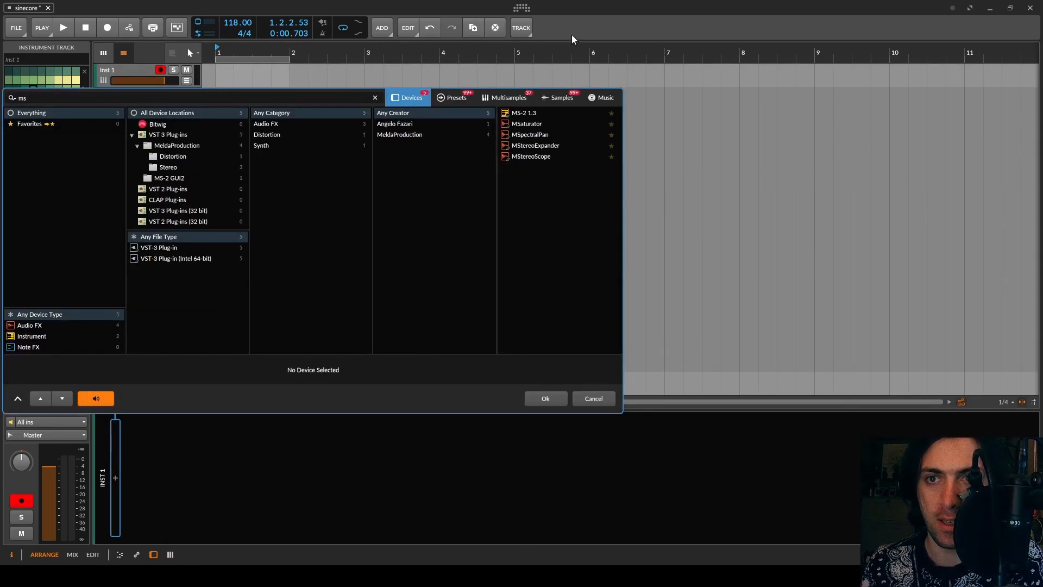
double_click(526, 113)
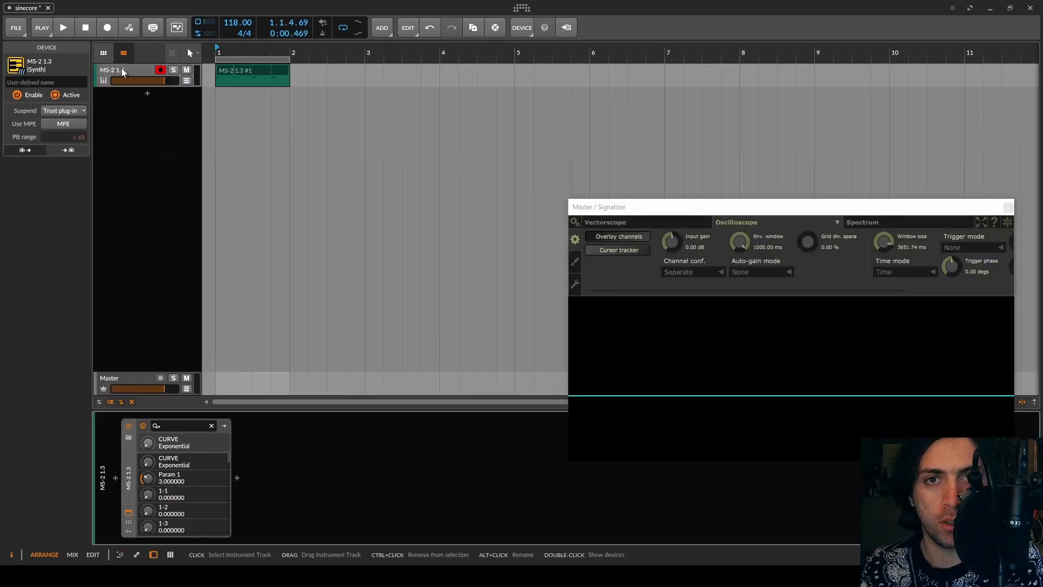
left_click(129, 512)
key("space")
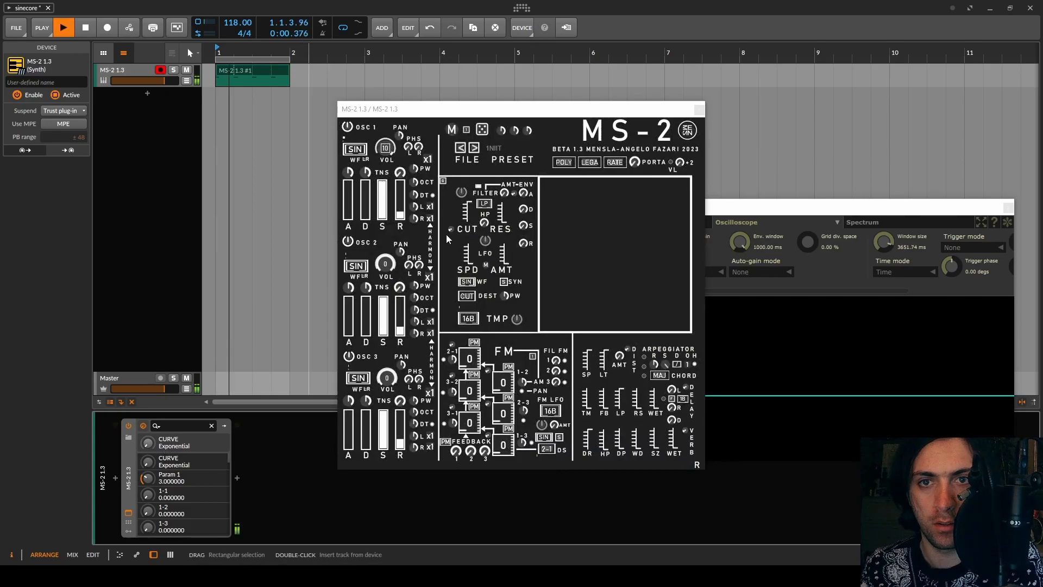
Transpose all notes of the MS-2 clip down until the first note is F#1, and stop playback
double_click(284, 74)
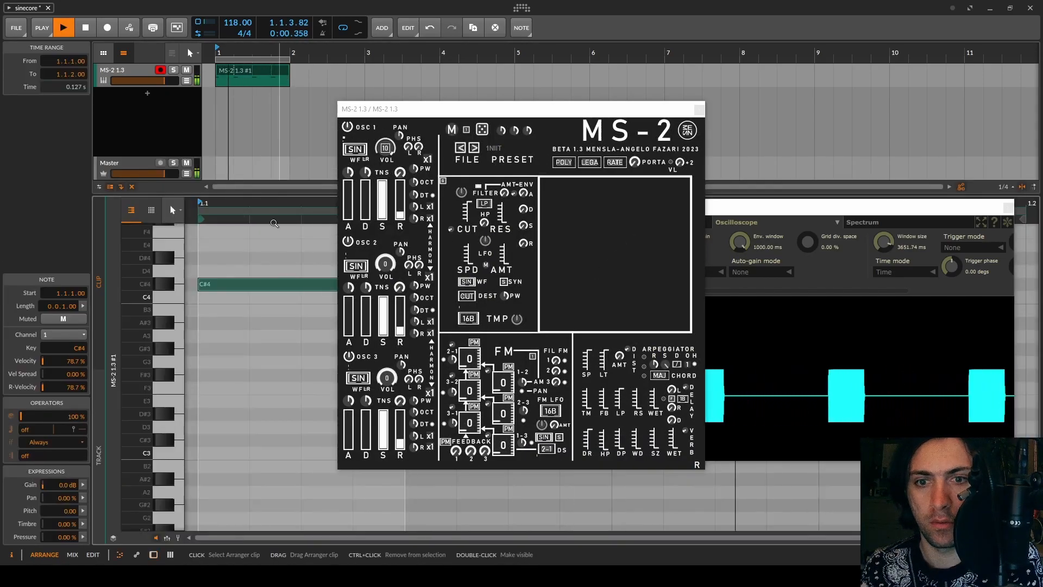
left_click(276, 360)
key("ctrl+a")
key("shift+Down")
key("shift+Down")
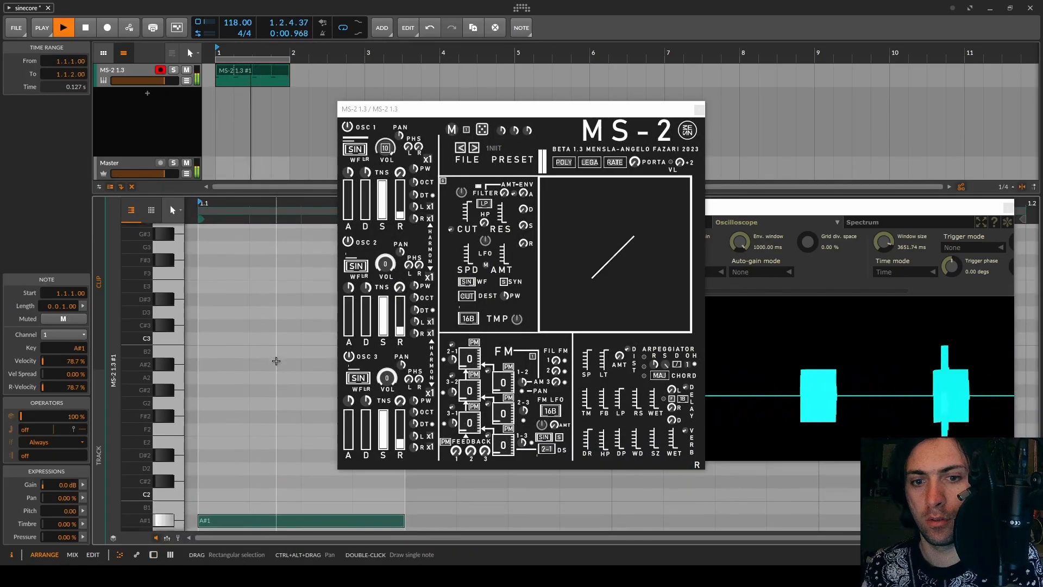
key("Down")
key("Down")
key("Down")
key("Down")
key("Down")
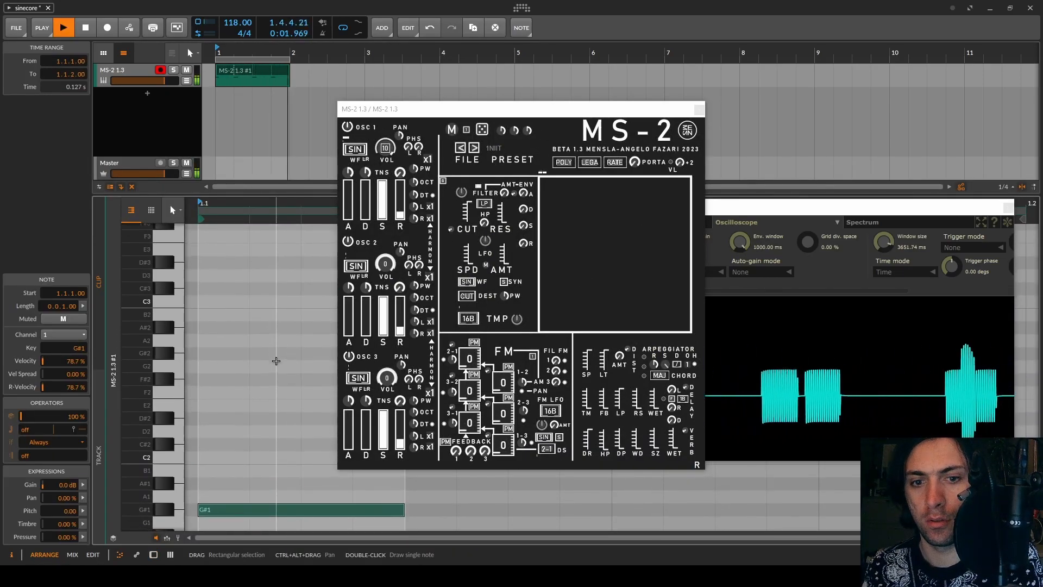
key("Down")
key("Down")
key("space")
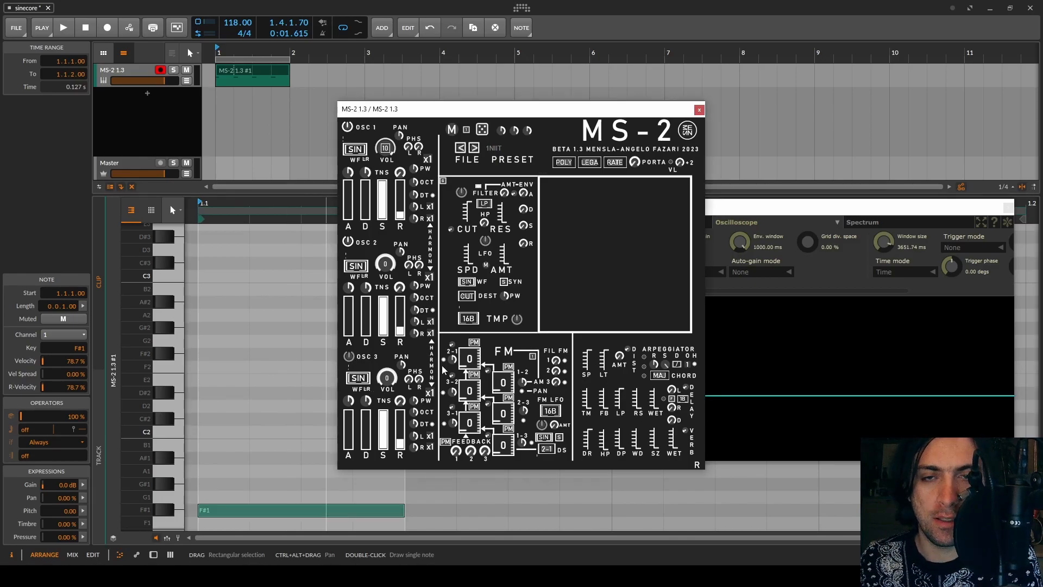
With the clip playing, switch MS-2's 2-1 modulation from PM to FM and raise its amount to about 10.35
left_click(131, 72)
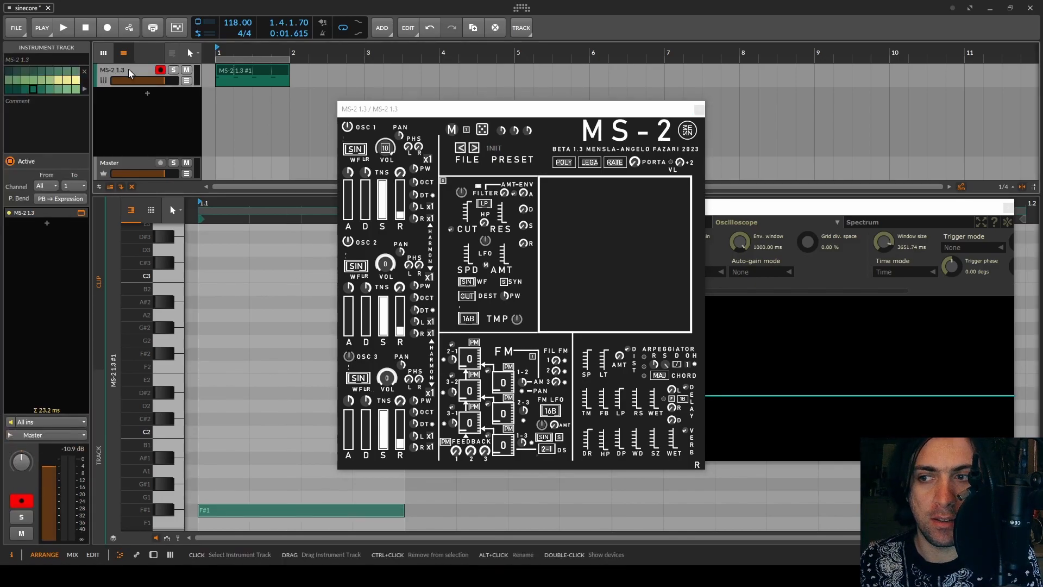
key("space")
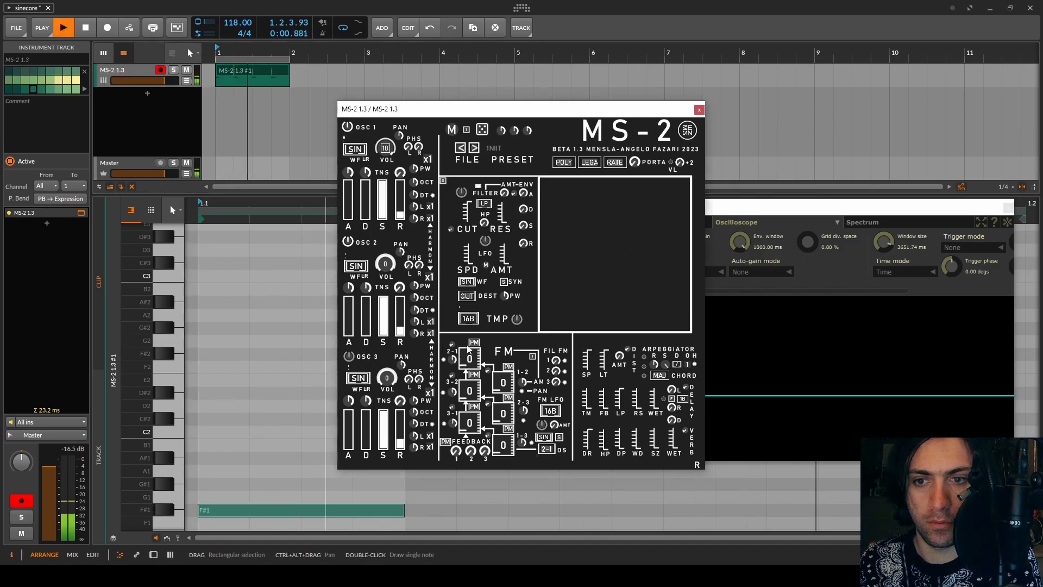
left_click(474, 342)
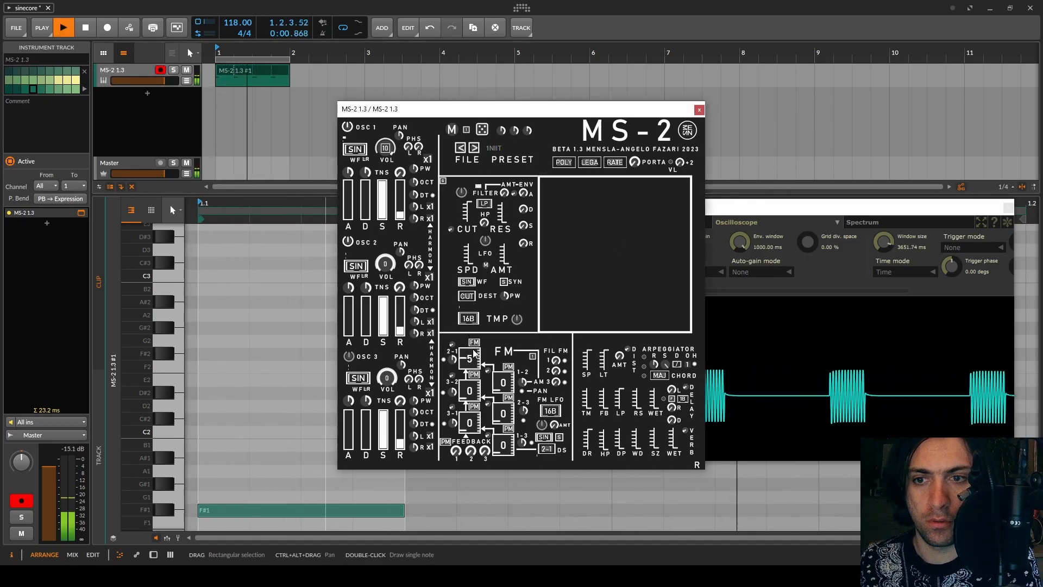
mouse_move(469, 358)
left_mouse_down()
mouse_move(469, 329)
mouse_move(468, 360)
left_mouse_up()
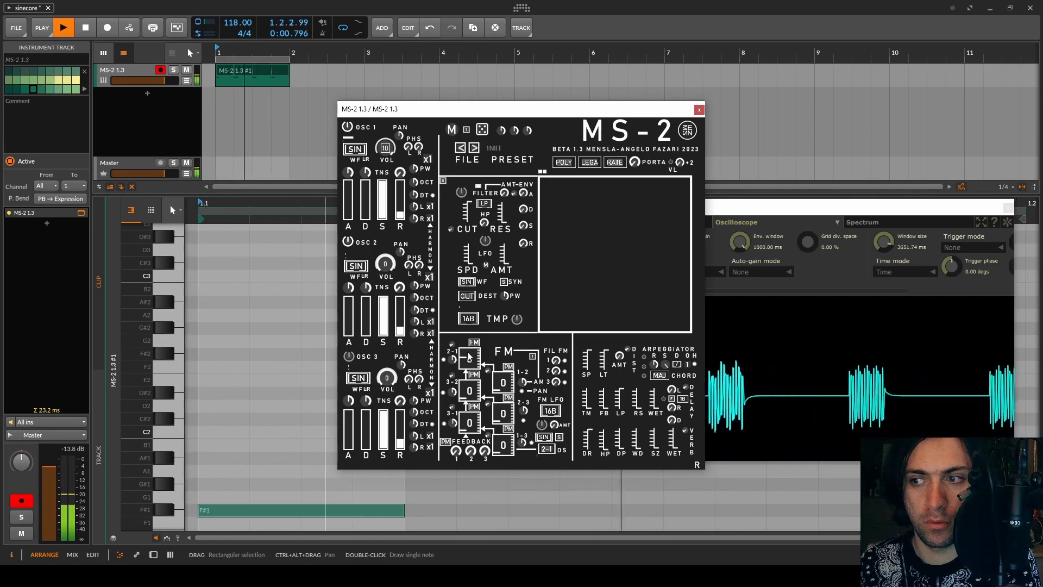
Stop playback and examine the waveform in the Signalizer oscilloscope, trying a lower input gain and restoring it to 0 dB
left_click(837, 368)
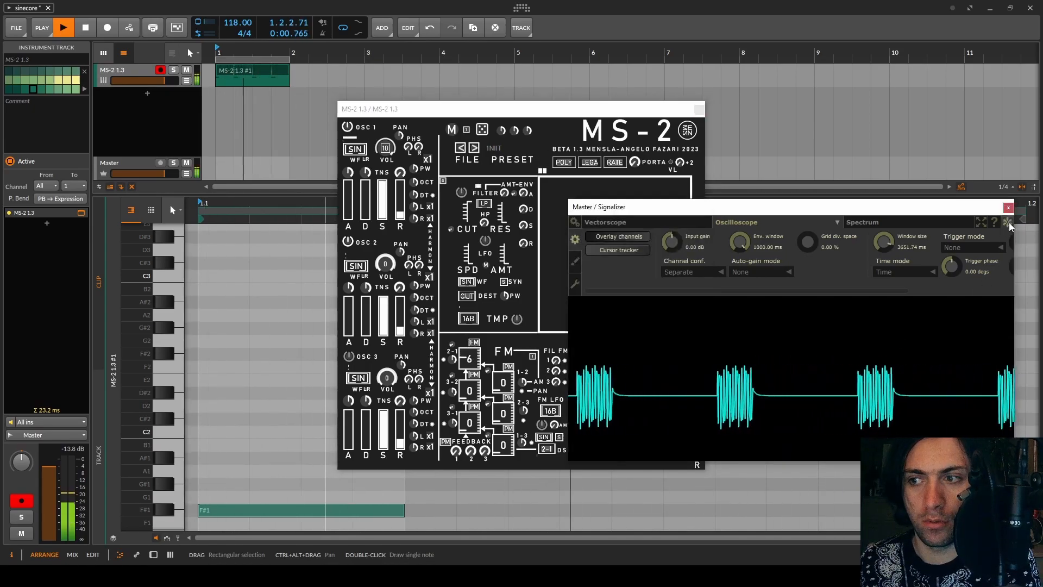
key("space")
scroll(895, 385, "up", 5)
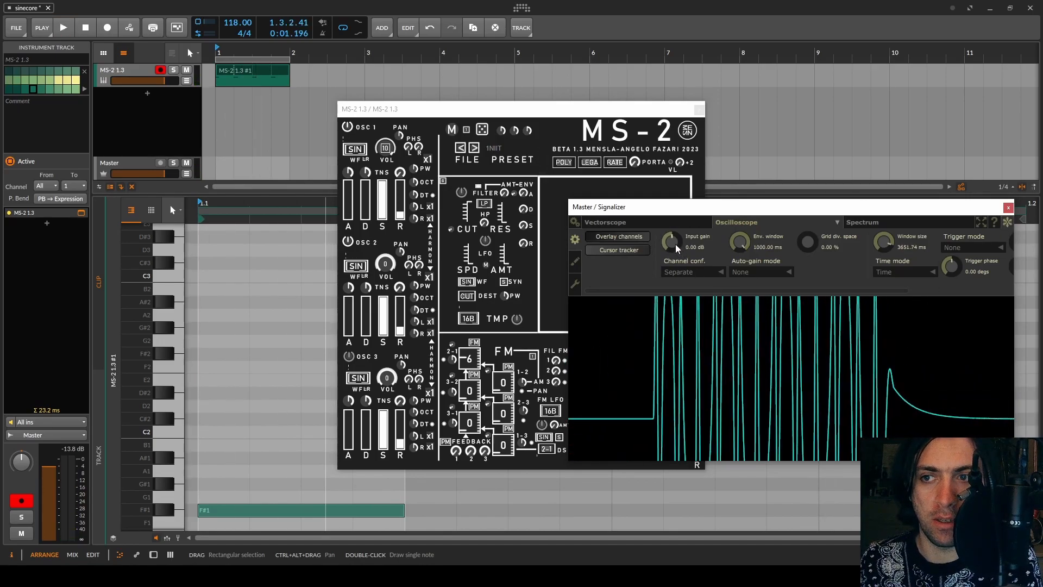
left_click_drag(678, 248, 675, 261)
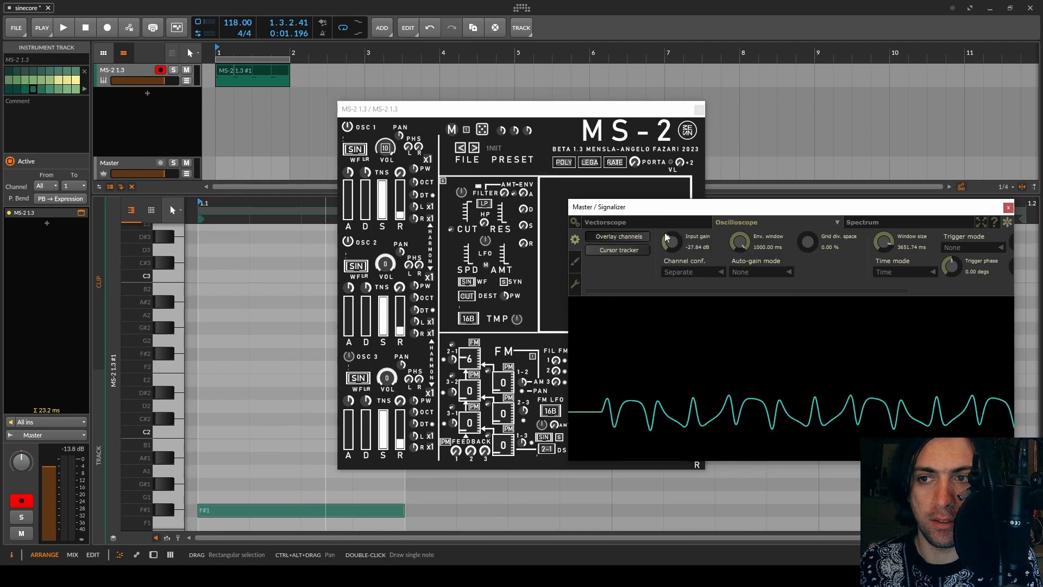
double_click(676, 249)
type("0")
key("Return")
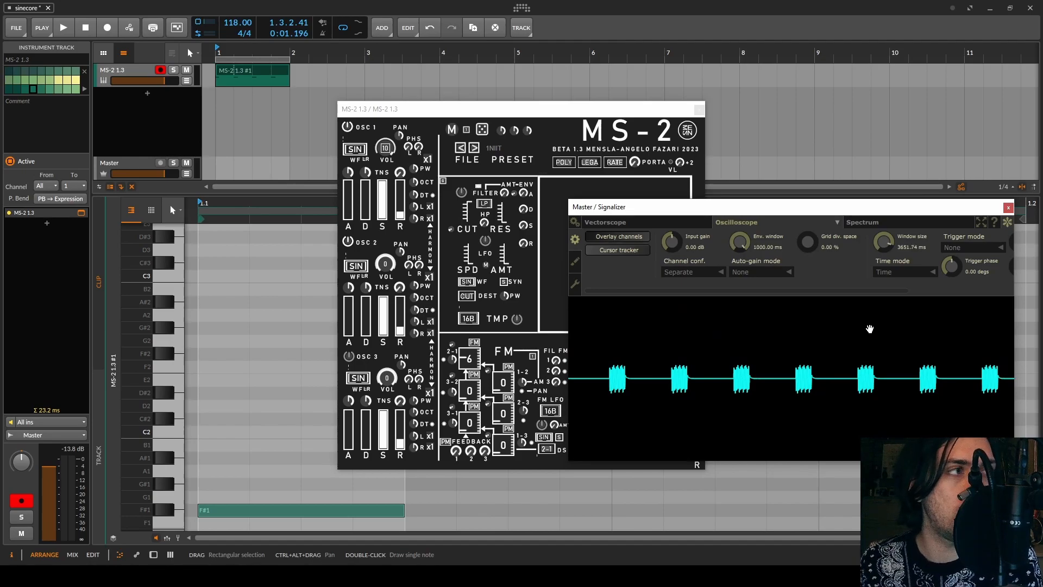
Add a second instrument track with the Synth1 VSTi synth
left_click(579, 113)
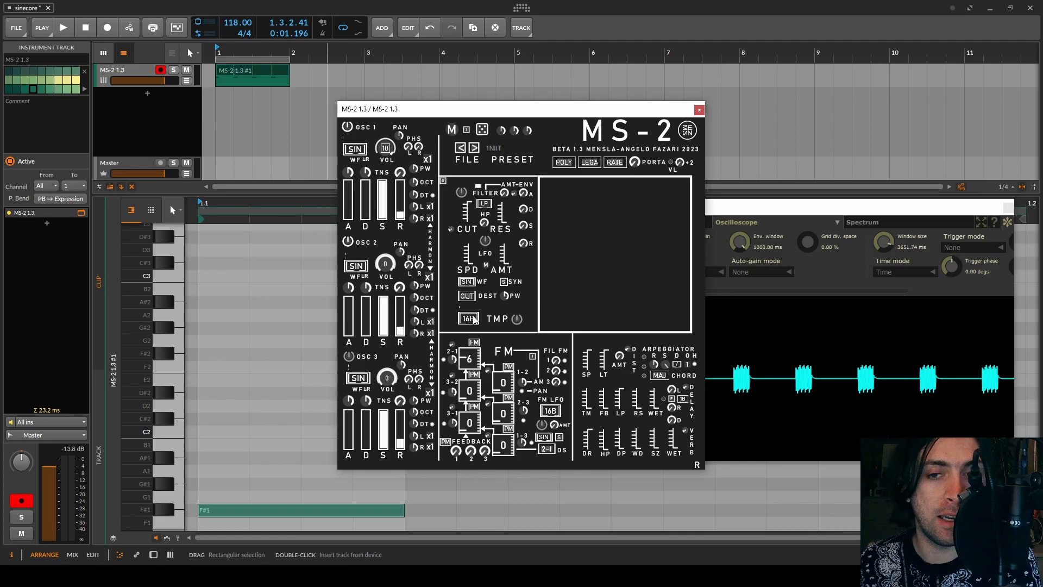
double_click(145, 98)
type("s")
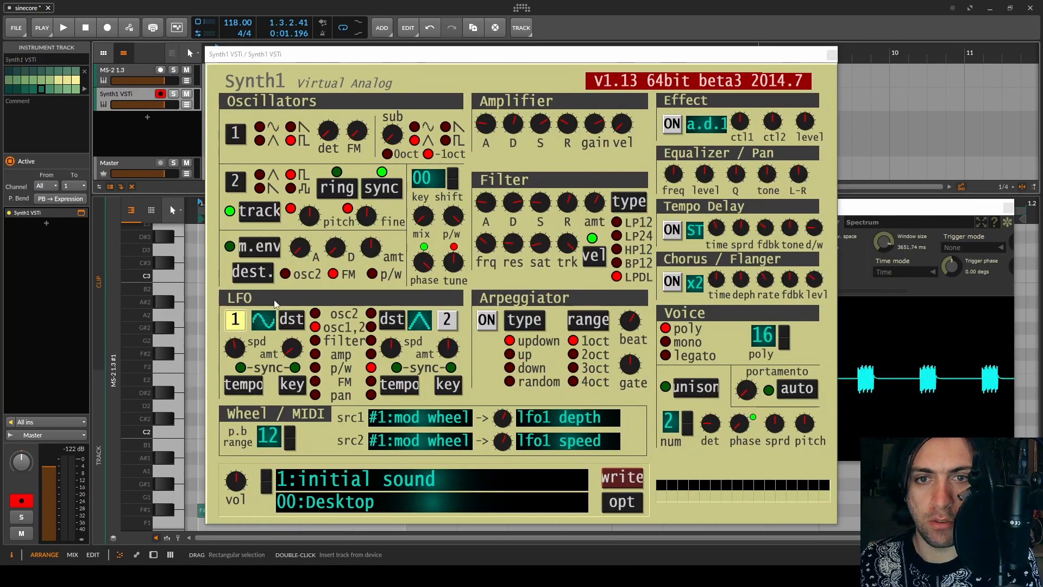
Enable Synth1's modulation envelope with FM as destination, adjust its decay and amount, and set oscillator 1 to a sine wave
left_click(260, 247)
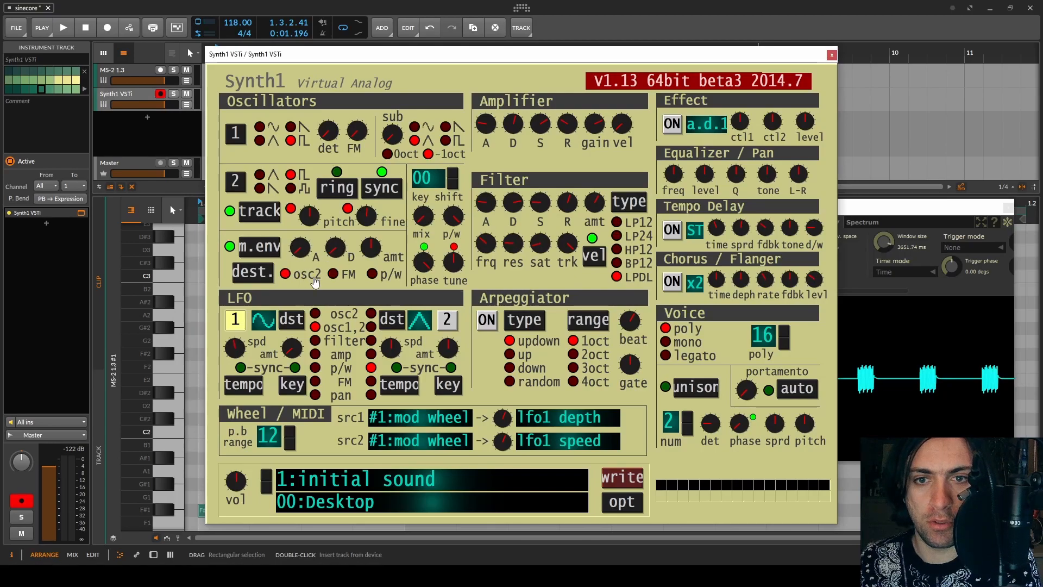
left_click_drag(332, 251, 414, 136)
left_click_drag(346, 252, 351, 268)
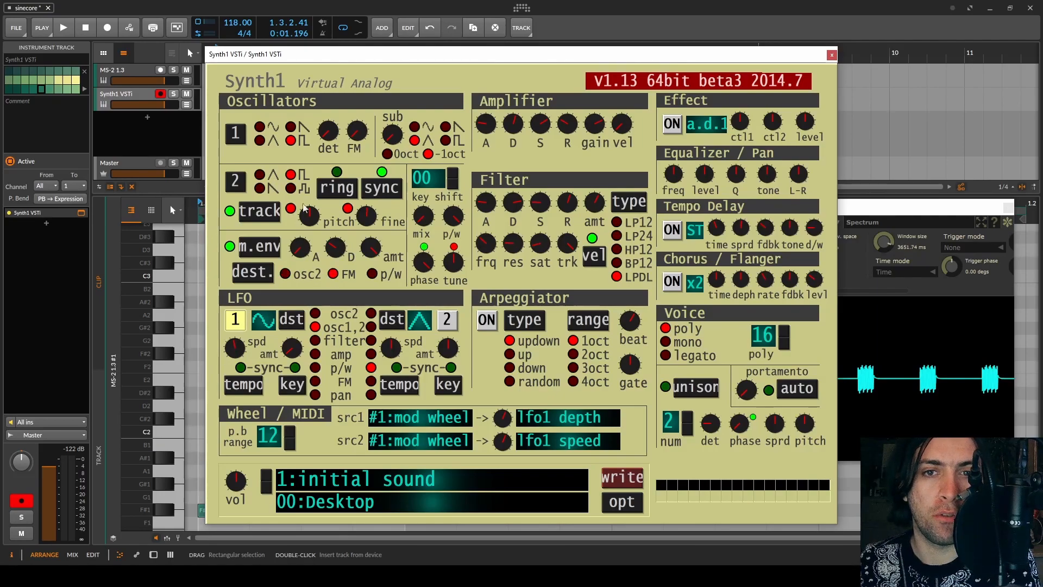
left_click(266, 128)
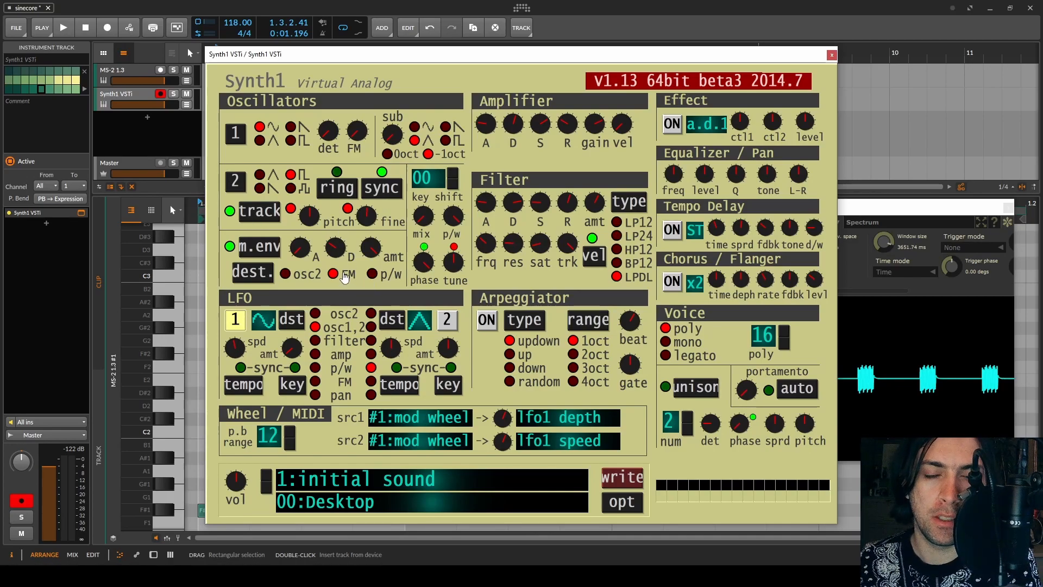
left_click(271, 188)
left_click(270, 179)
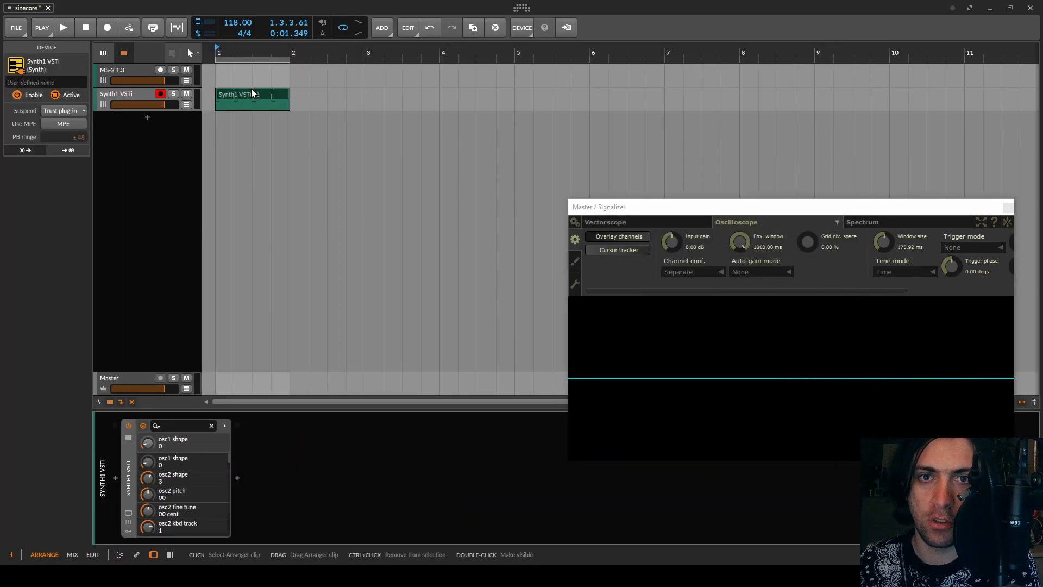
Move the clip from the Synth1 track to the MS-2 track, show the MS-2 plug-in window and start playback
left_click_drag(253, 92, 249, 79)
left_click(123, 73)
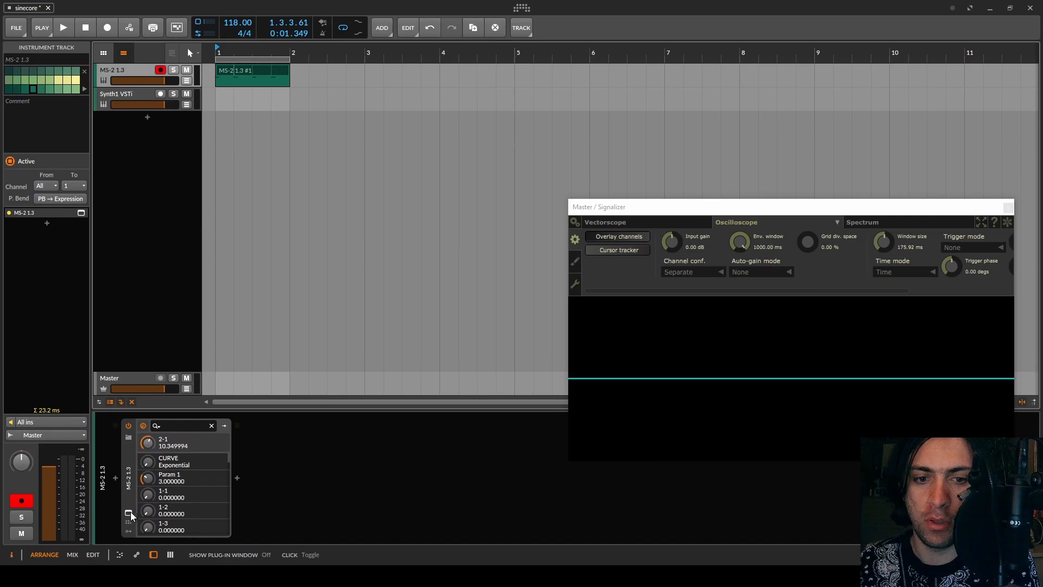
left_click(129, 513)
key("space")
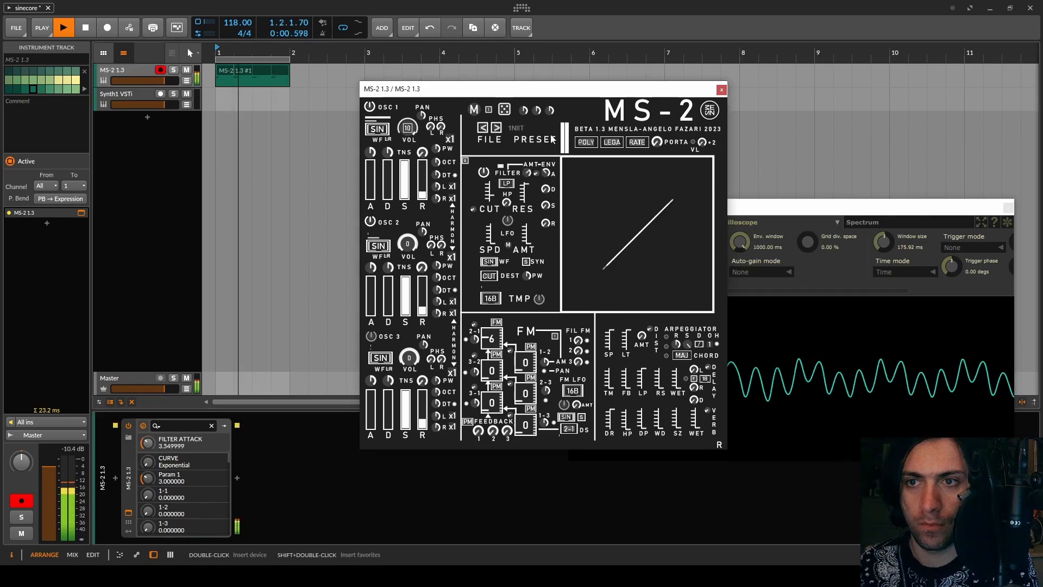
Set MS-2's filter envelope amount to 10 and the filter cutoff to about 1.65
left_click_drag(545, 189, 534, 172)
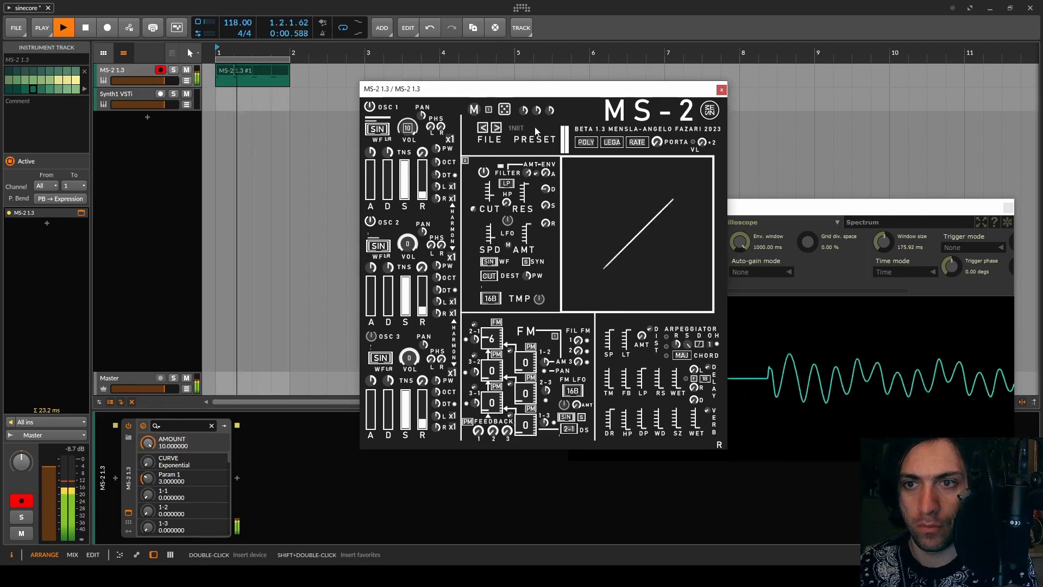
mouse_move(491, 232)
left_mouse_down()
mouse_move(495, 195)
mouse_move(490, 211)
left_mouse_up()
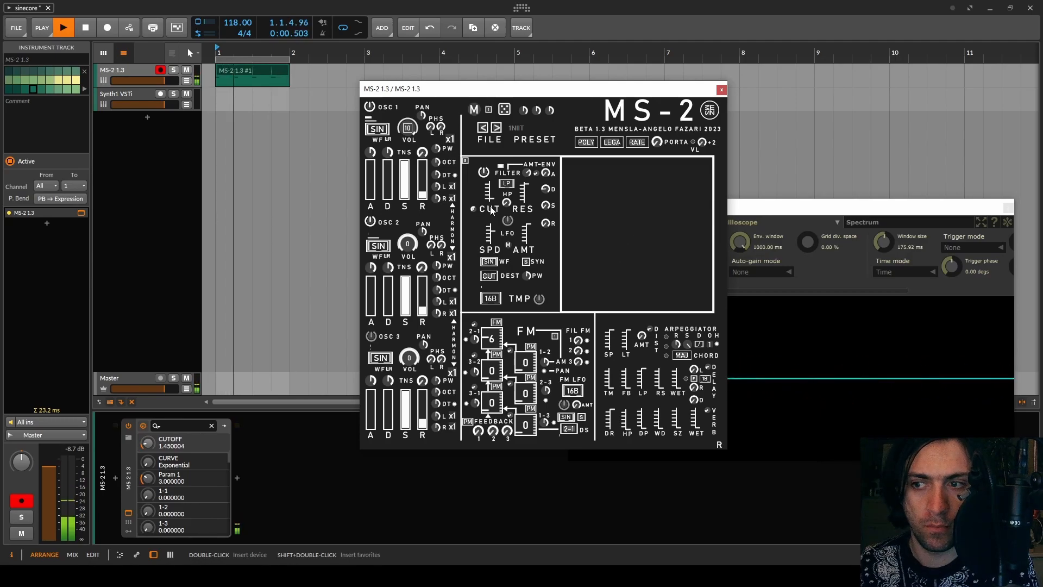
left_click_drag(492, 200, 523, 169)
left_click_drag(490, 200, 494, 194)
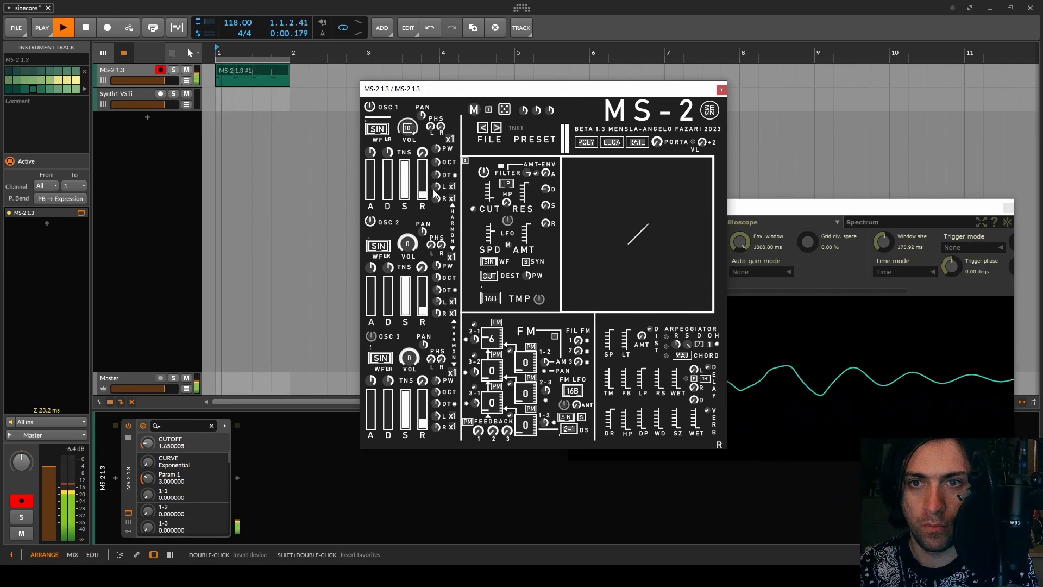
Drop the sustain of MS-2 oscillators 1 and 2 to zero, set their decays to about 5.2 and 4.8, and stop playback
left_click_drag(405, 174, 409, 405)
left_click_drag(390, 187, 394, 130)
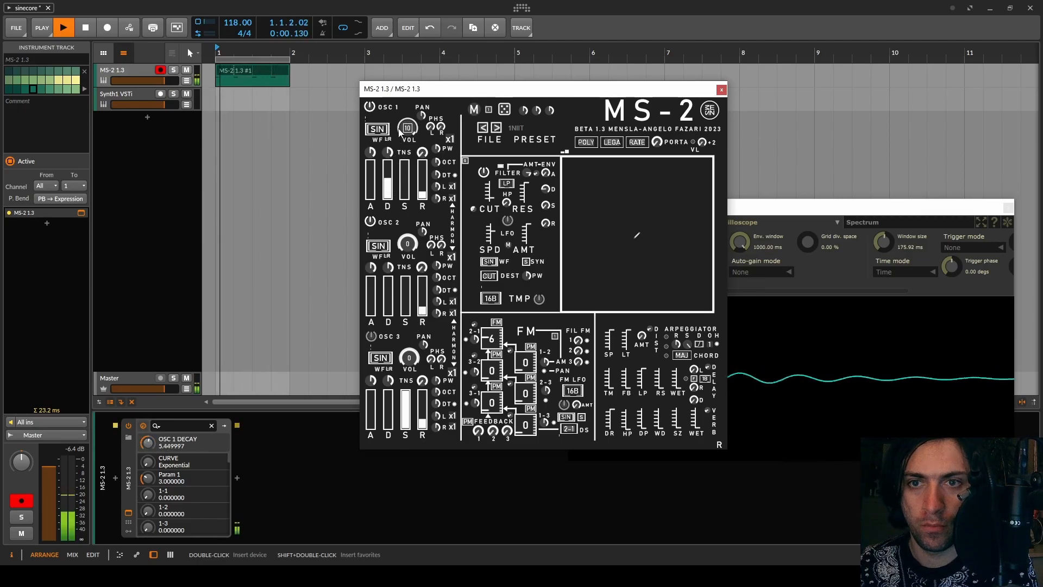
left_click_drag(391, 284, 394, 232)
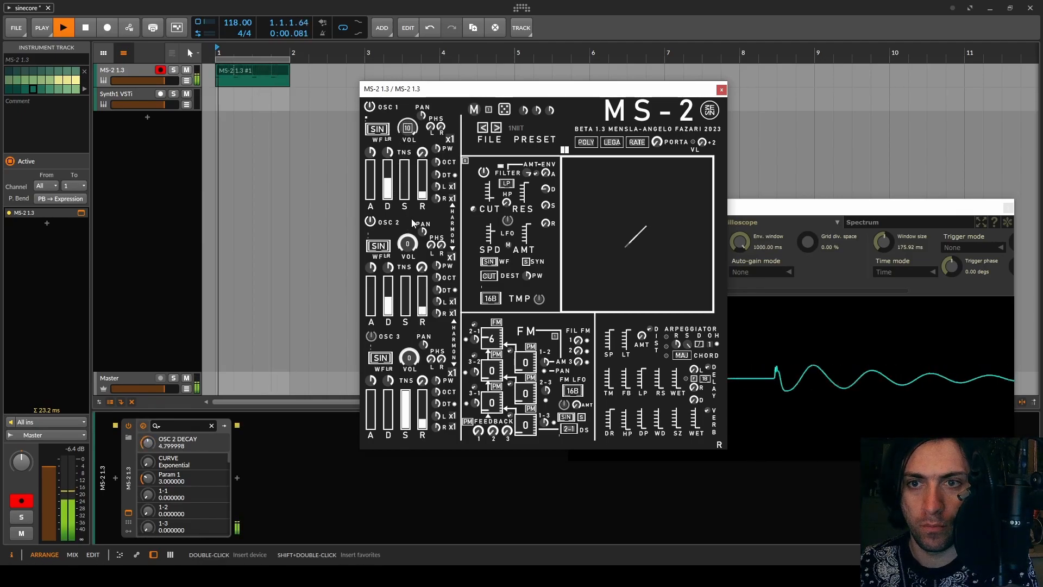
left_click_drag(422, 304, 423, 346)
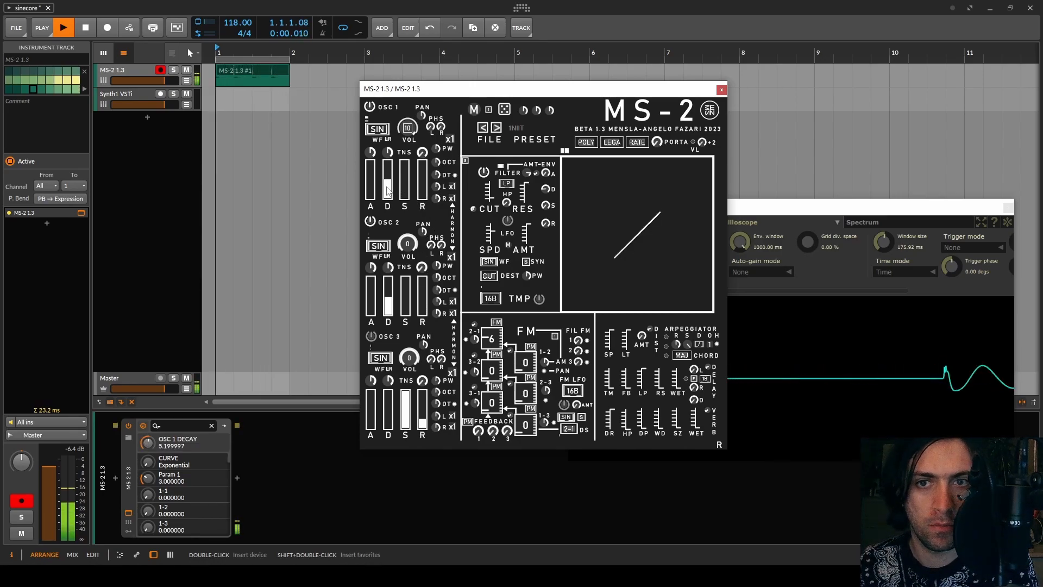
left_click(648, 410)
key("space")
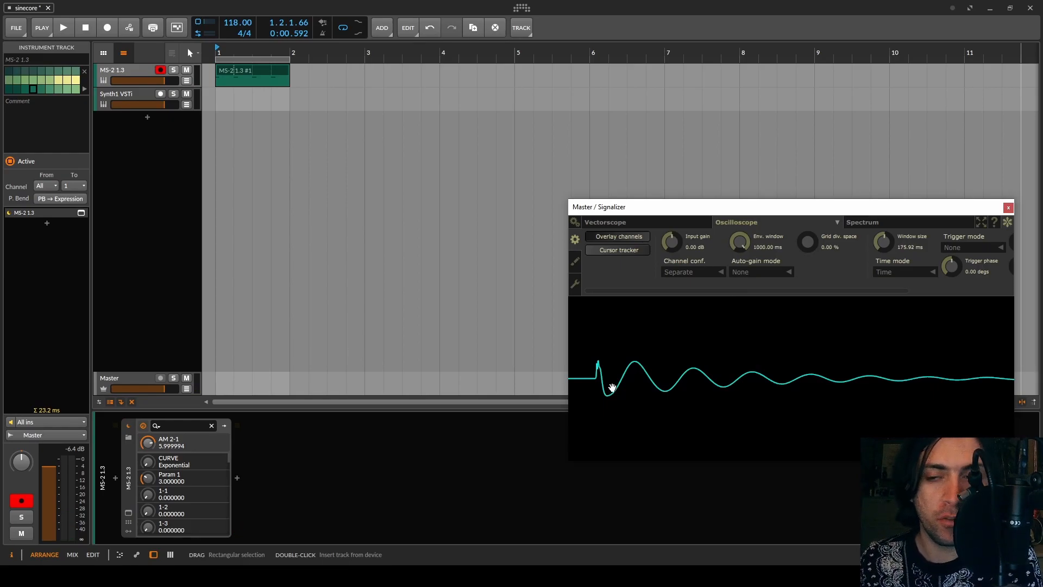
Examine the MS-2 waveform in the oscilloscope at different zoom levels and restart playback
scroll(592, 358, "up", 5)
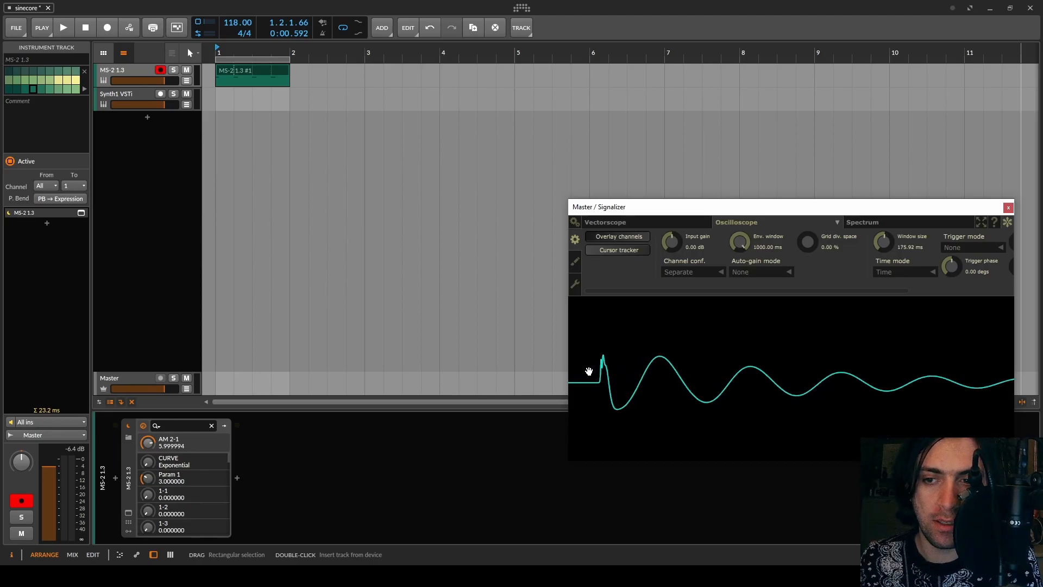
scroll(645, 373, "down", 5)
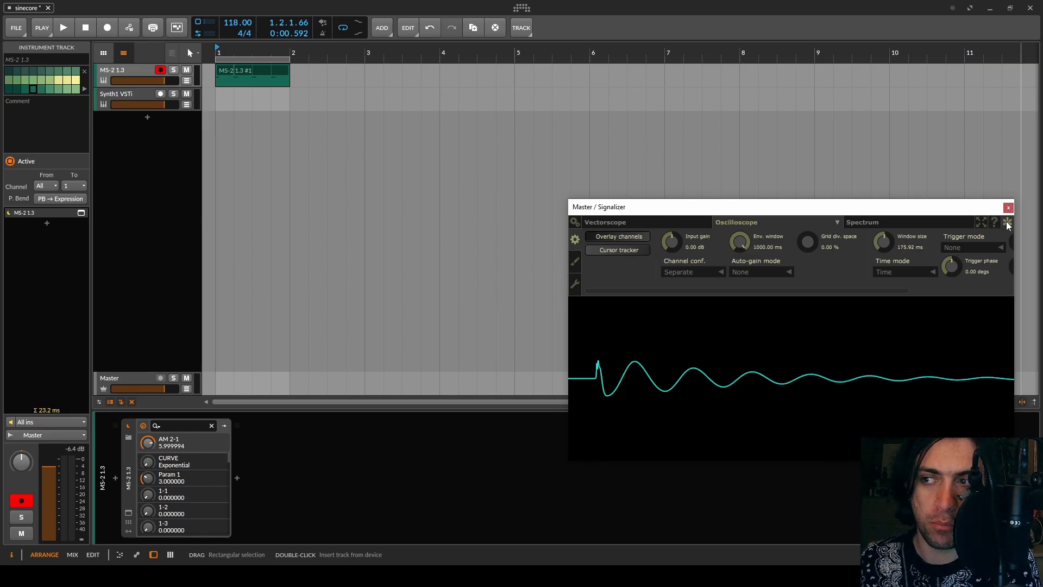
key("space")
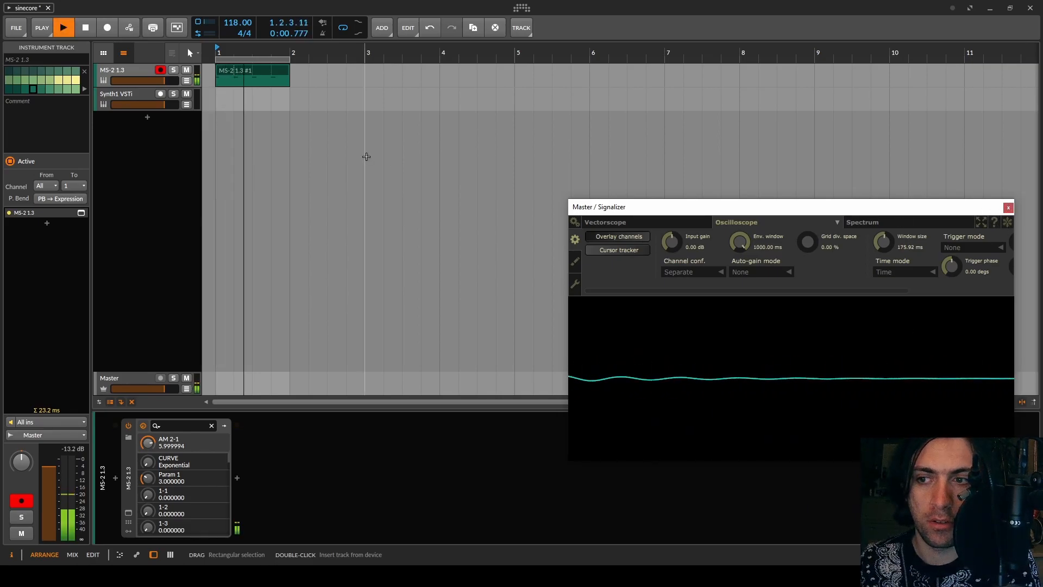
left_click(134, 483)
left_click(237, 477)
key("space")
key("Escape")
Create a one-bar clip at bar 1 on the Synth1 track containing four F#1 notes, one per beat, and enlarge its note editor
left_click(214, 93)
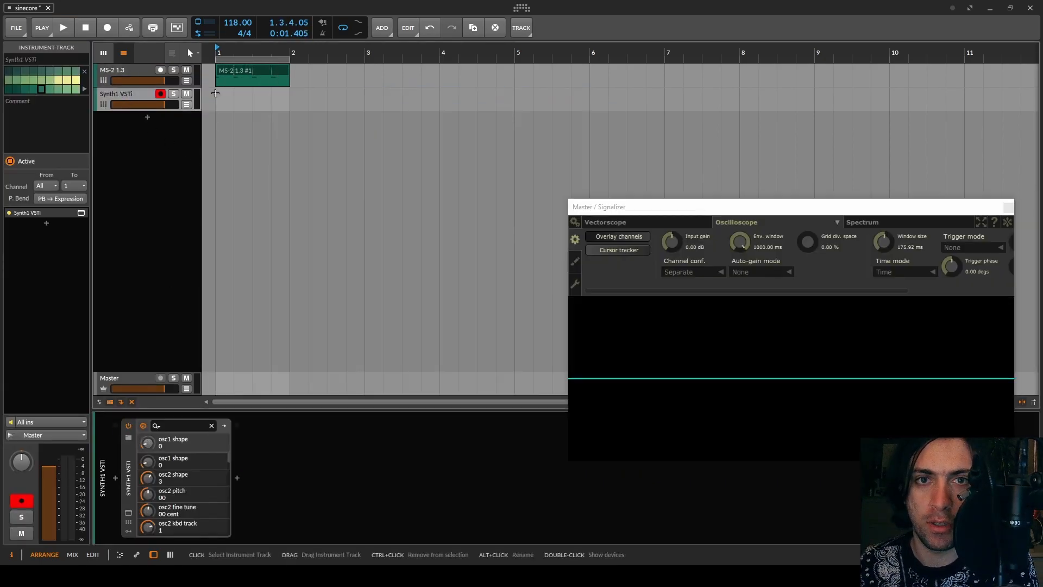
double_click(241, 92)
double_click(241, 92)
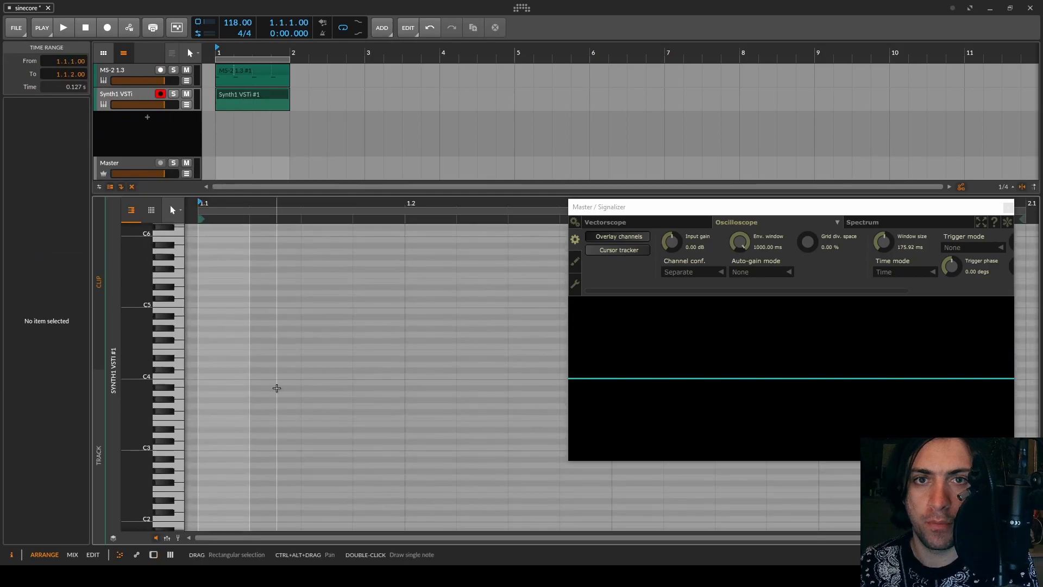
left_click(241, 99)
right_click(241, 99)
left_click(272, 214)
left_click_drag(287, 195, 287, 29)
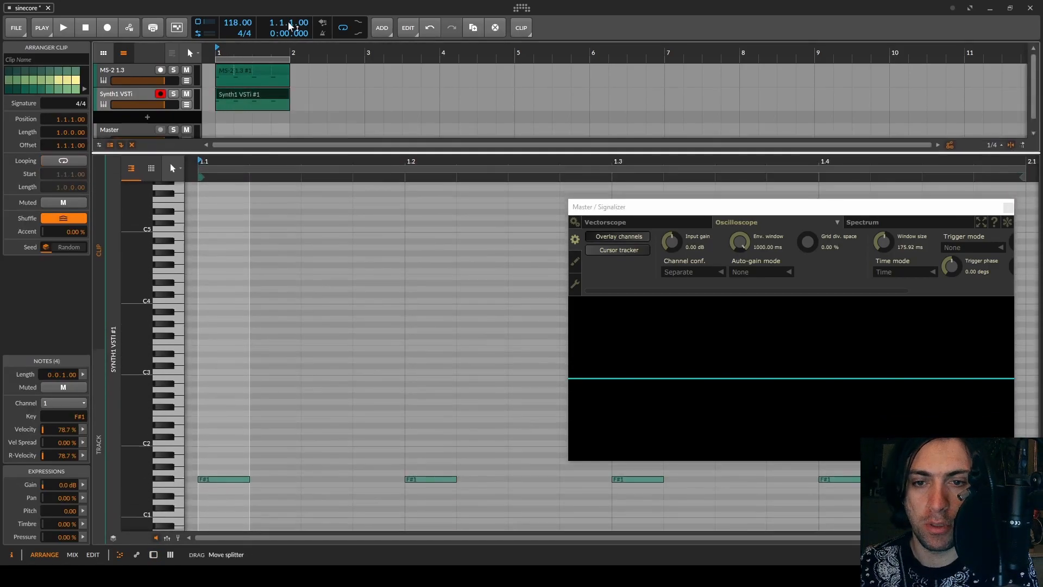
Select the four notes in the Synth1 clip and transpose them down one octave to F#0
scroll(272, 391, "down", 5)
scroll(233, 404, "down", 5)
left_click_drag(232, 395, 429, 225)
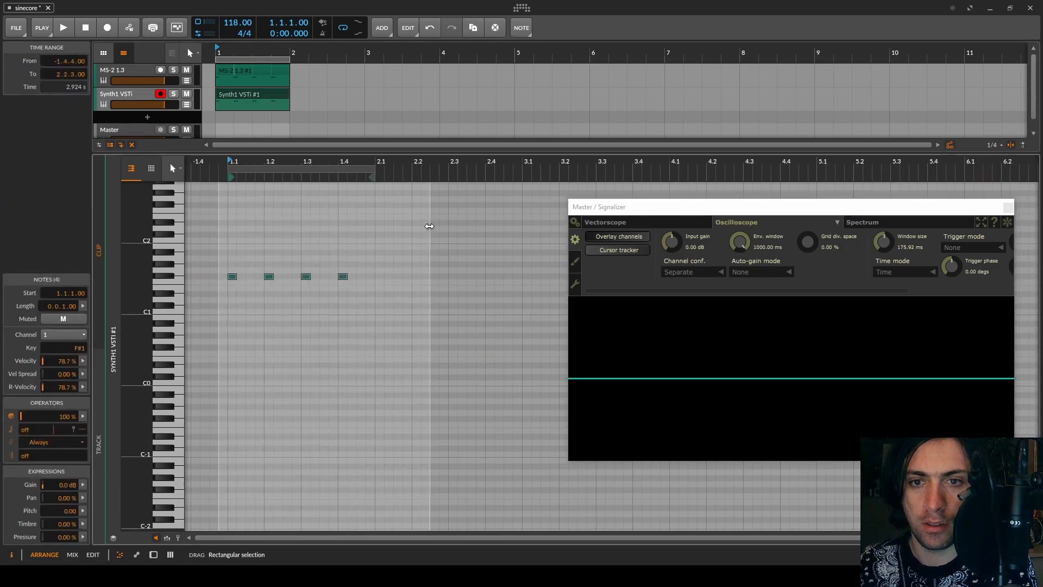
key("shift+Down")
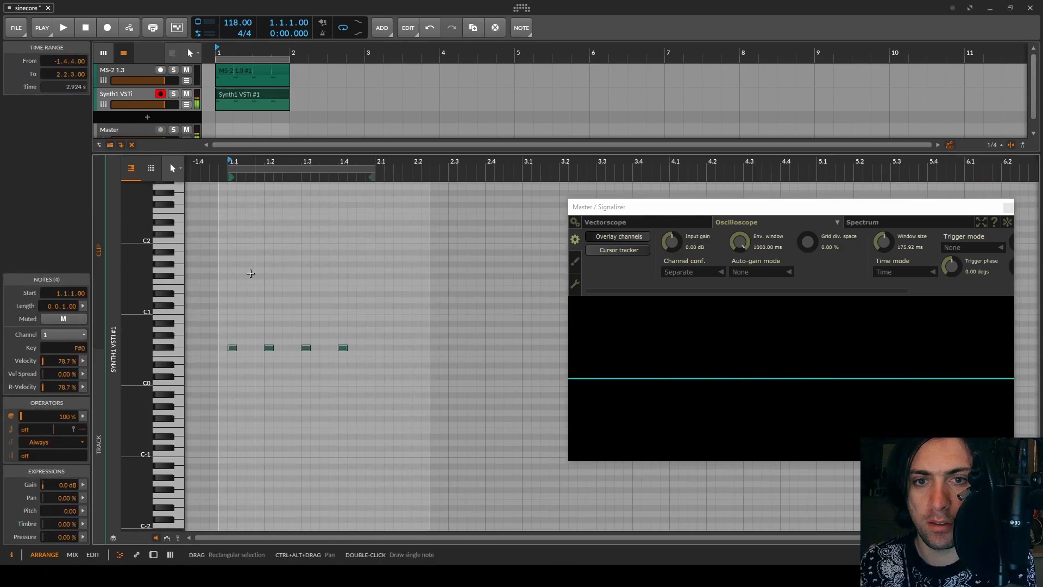
Add four short F#1 notes between the beats of the Synth1 clip, starting at 1.1.3, 1.2.4, 1.3.2 and 1.3.4
double_click(250, 276)
key("space")
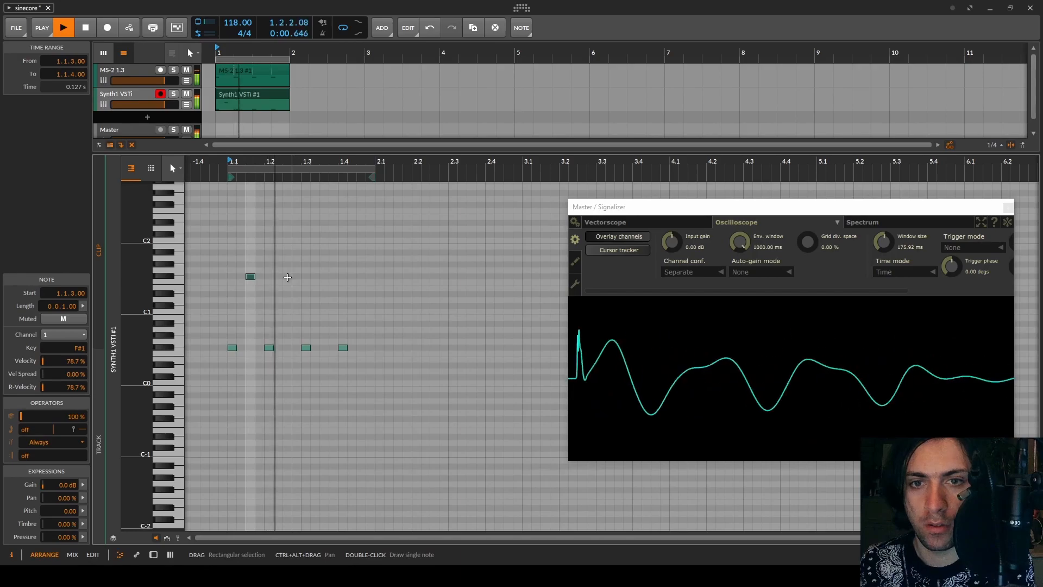
key("space")
double_click(296, 275)
double_click(315, 276)
double_click(333, 276)
Delete the four F#0 notes from the Synth1 clip and start playback
left_click_drag(403, 329, 212, 431)
key("Delete")
key("space")
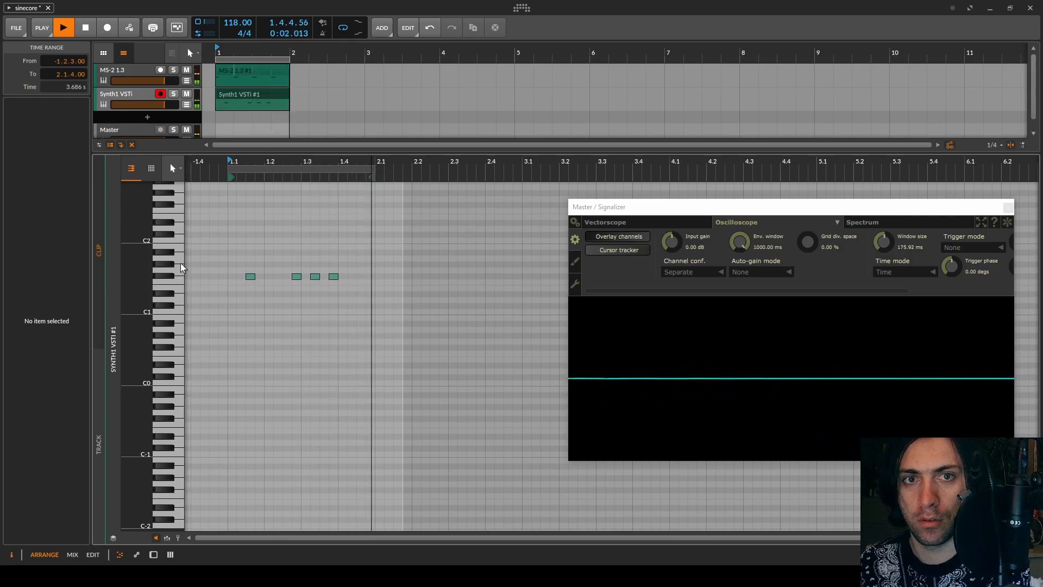
Show the Synth1 plug-in window from the track's device chain and switch off LFO 1
key("d")
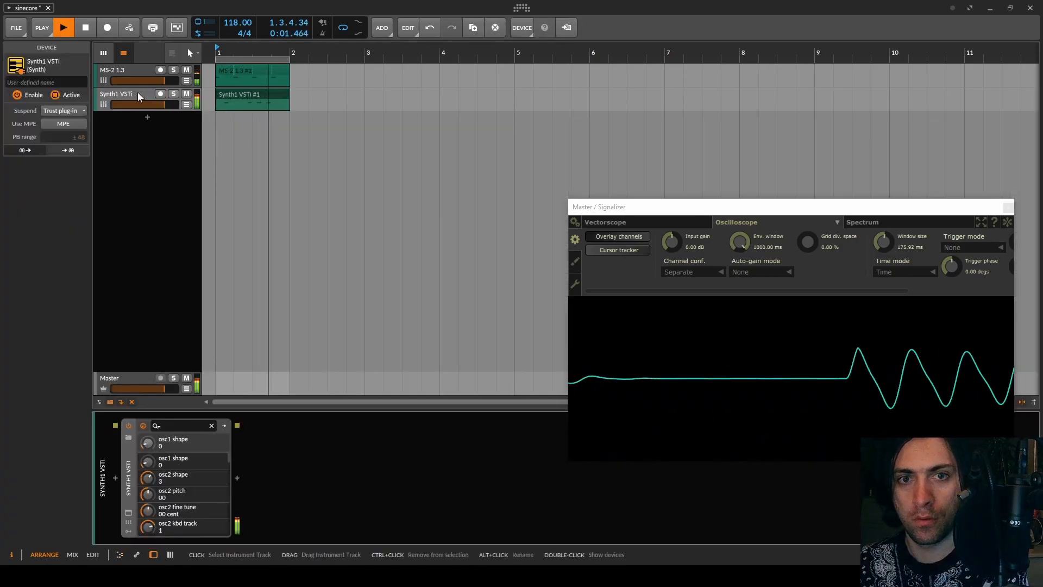
left_click(129, 512)
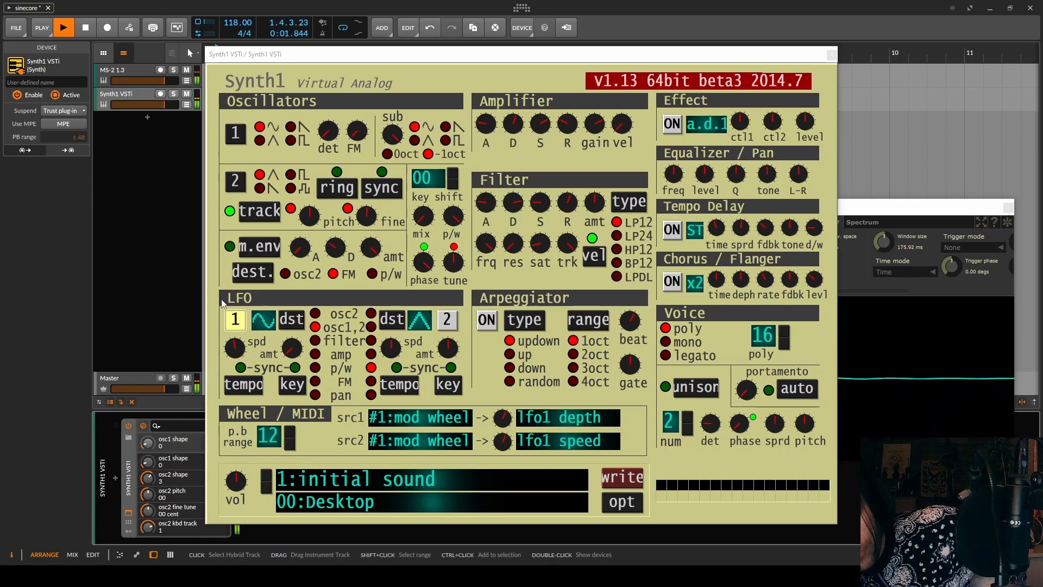
left_click(235, 326)
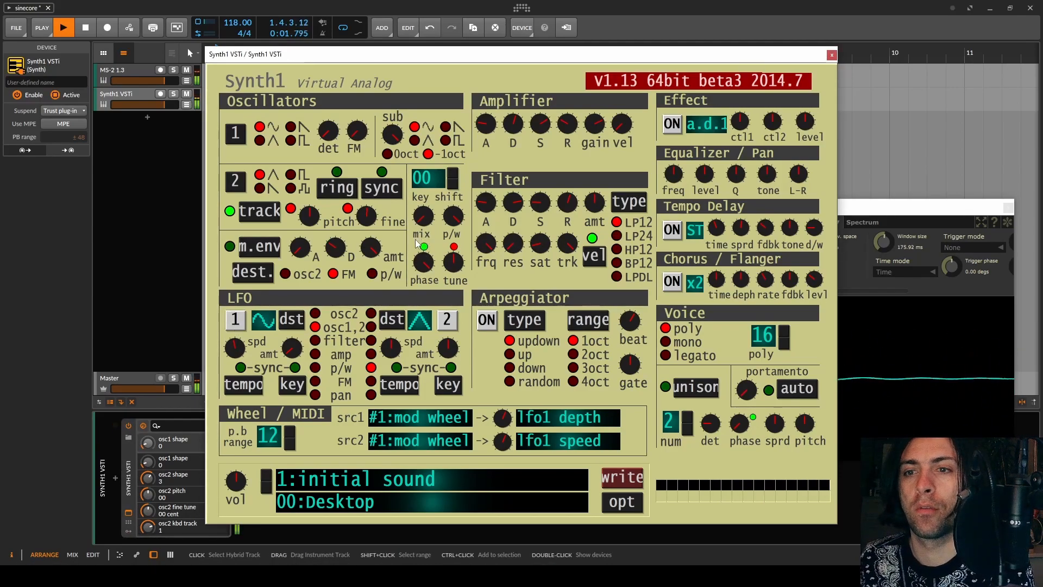
Adjust the resonance and saturation of Synth1's filter
left_click(622, 249)
left_click_drag(512, 245, 538, 201)
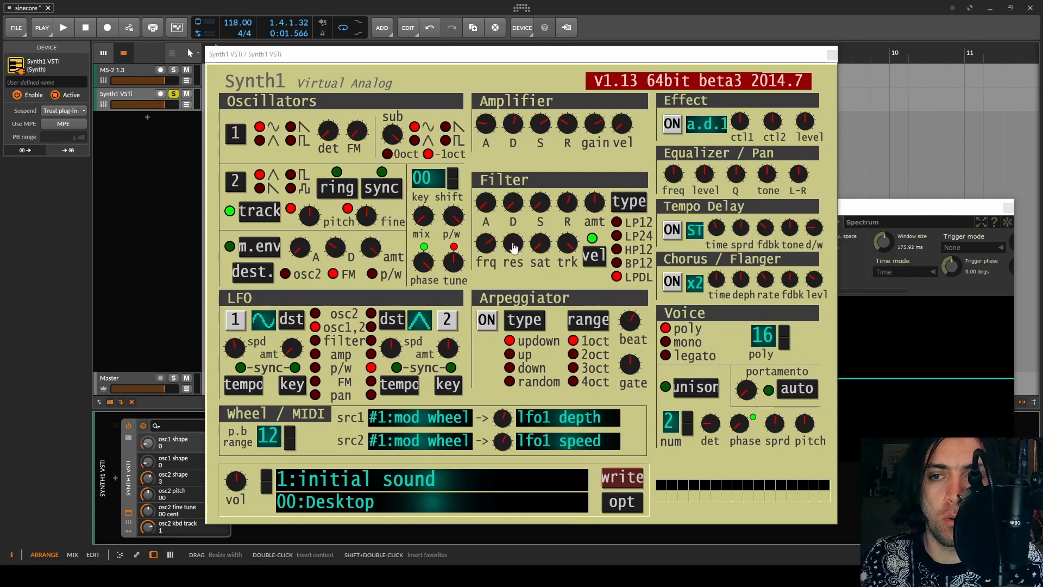
left_click_drag(515, 248, 534, 205)
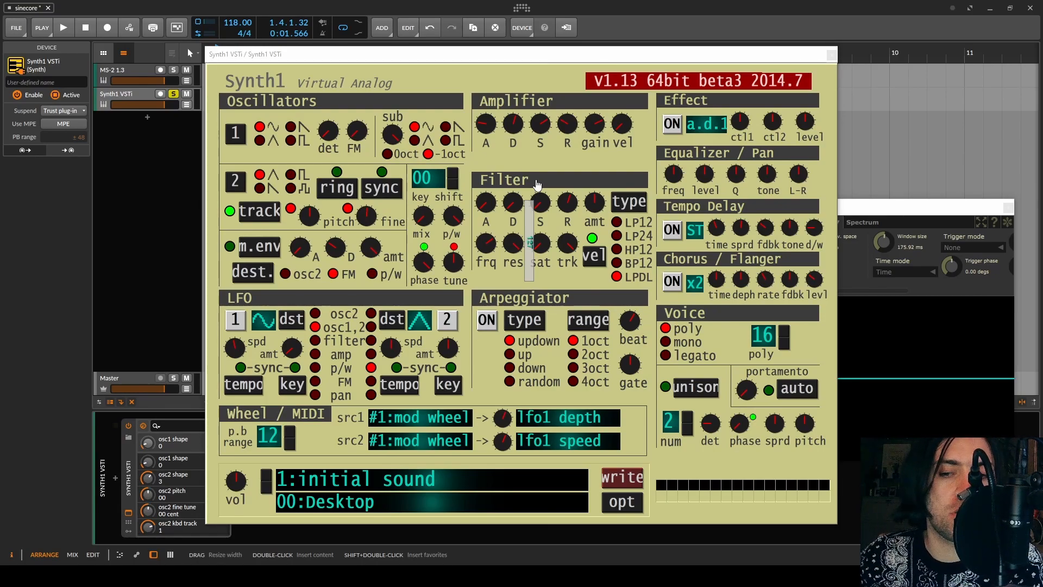
left_click_drag(537, 184, 565, 159)
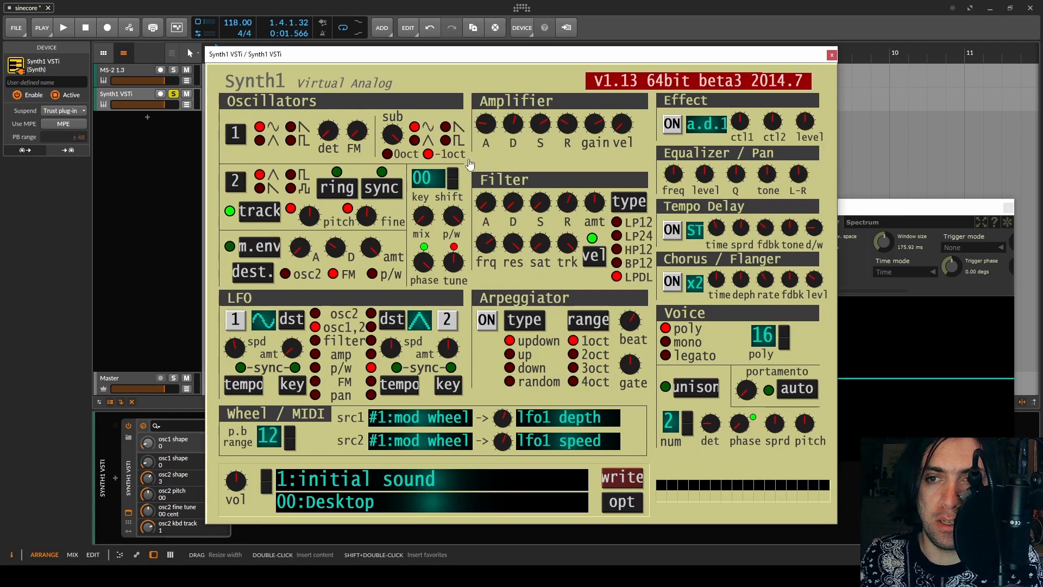
left_click_drag(542, 249, 560, 284)
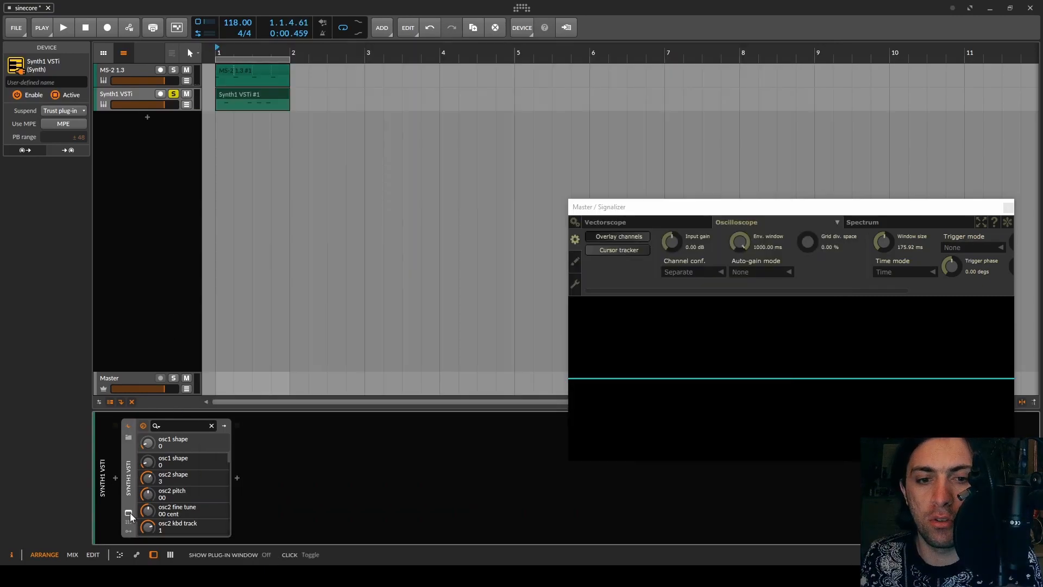
Reopen the Synth1 plug-in window, lower the amplifier's release and decay, and start playback
left_click(129, 514)
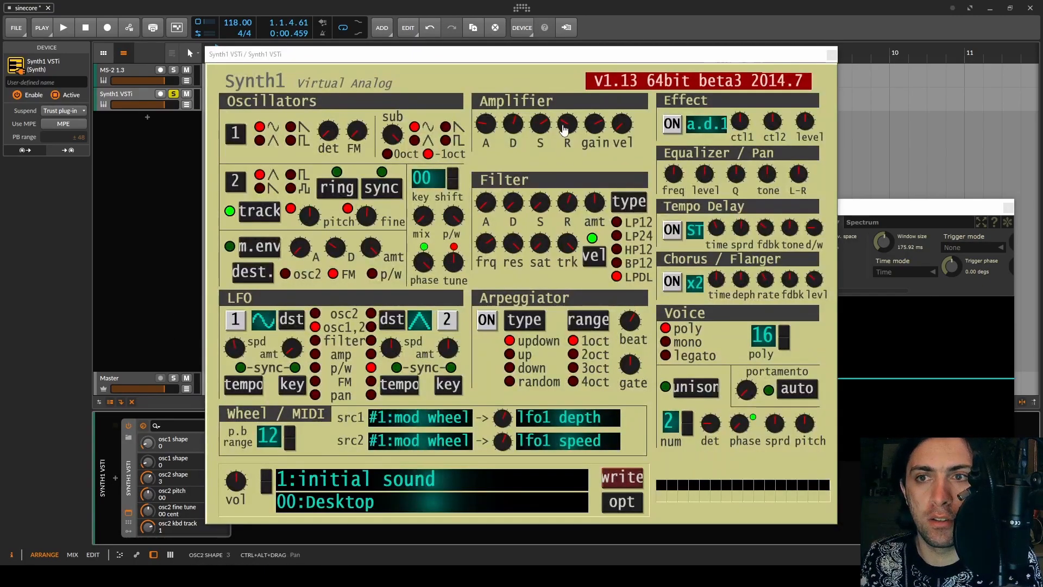
left_click_drag(564, 128, 555, 224)
left_click_drag(512, 127, 533, 142)
key("space")
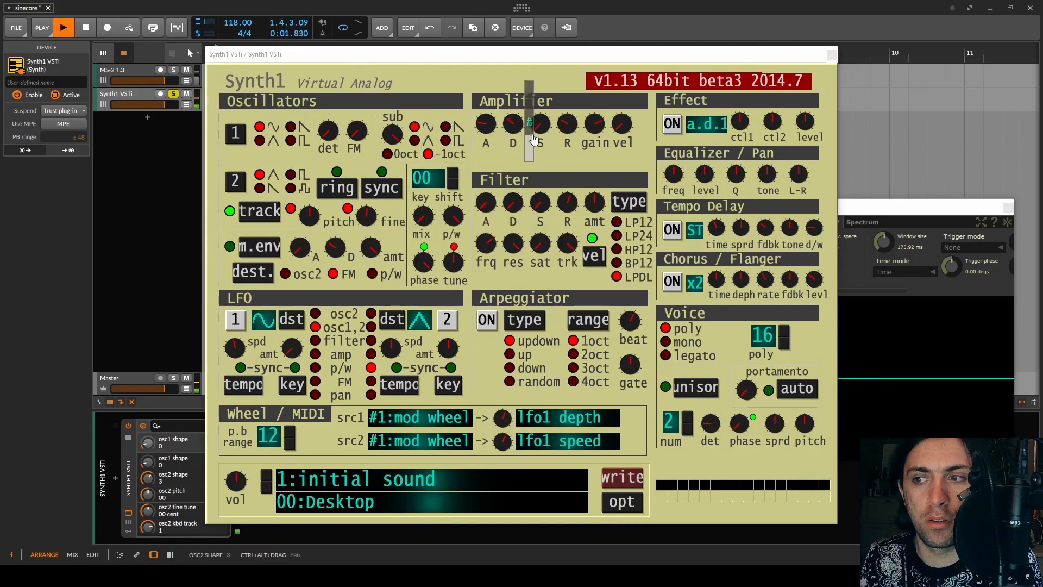
Take the Synth1 track out of solo, lengthen its amplifier decay slightly and close the plug-in window
left_click(174, 94)
left_click_drag(536, 133, 536, 130)
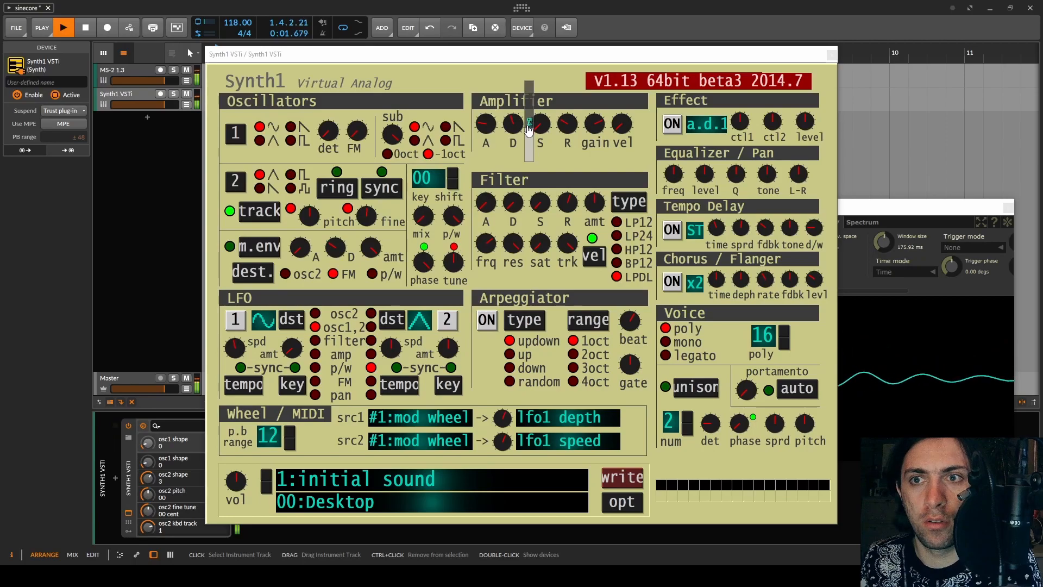
left_click_drag(529, 132, 505, 144)
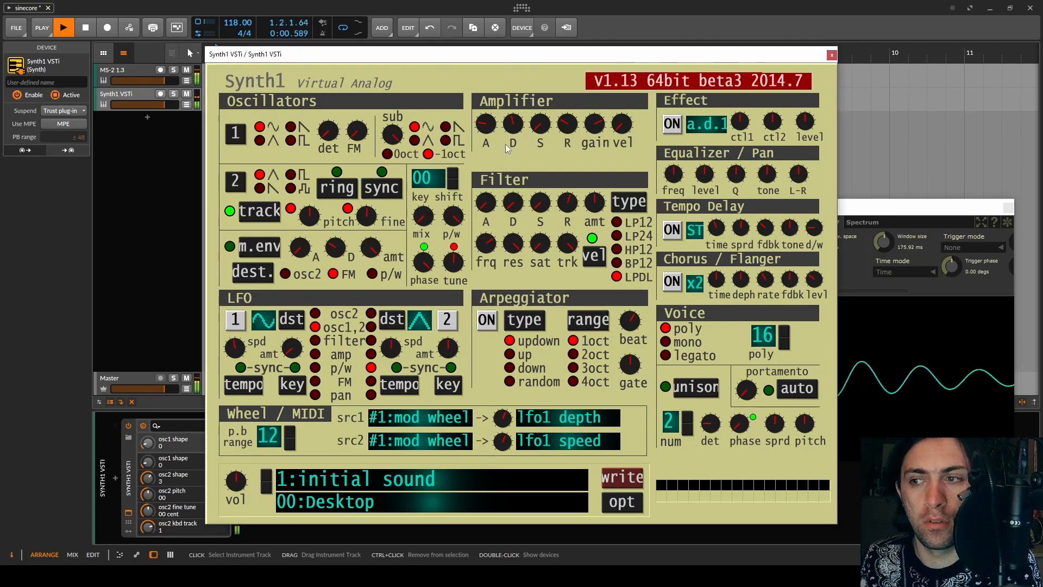
left_click(832, 55)
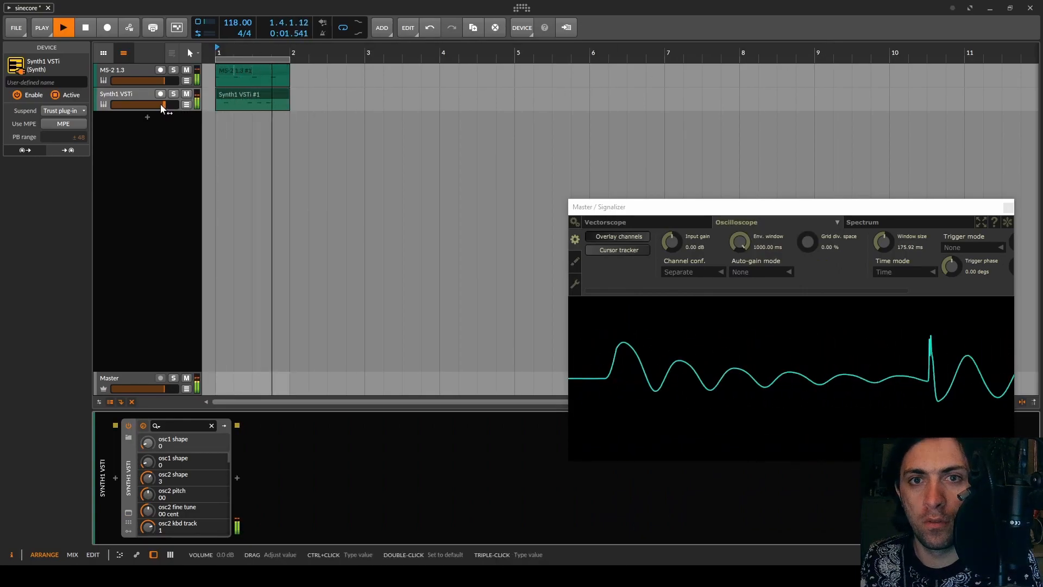
Insert the Pro-C 2 compressor after Synth1 in the device chain
left_click(242, 480)
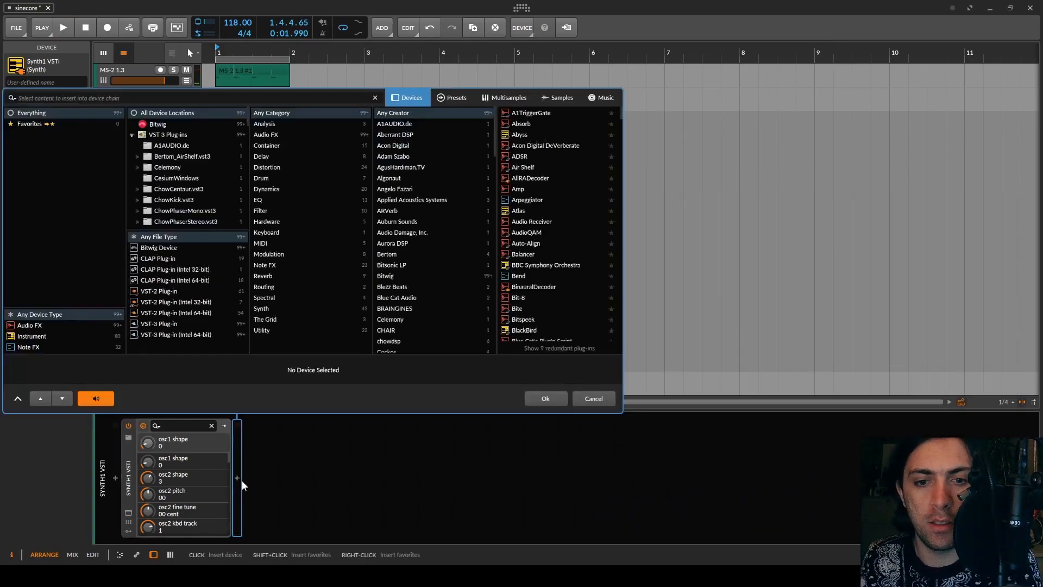
type("pro-c")
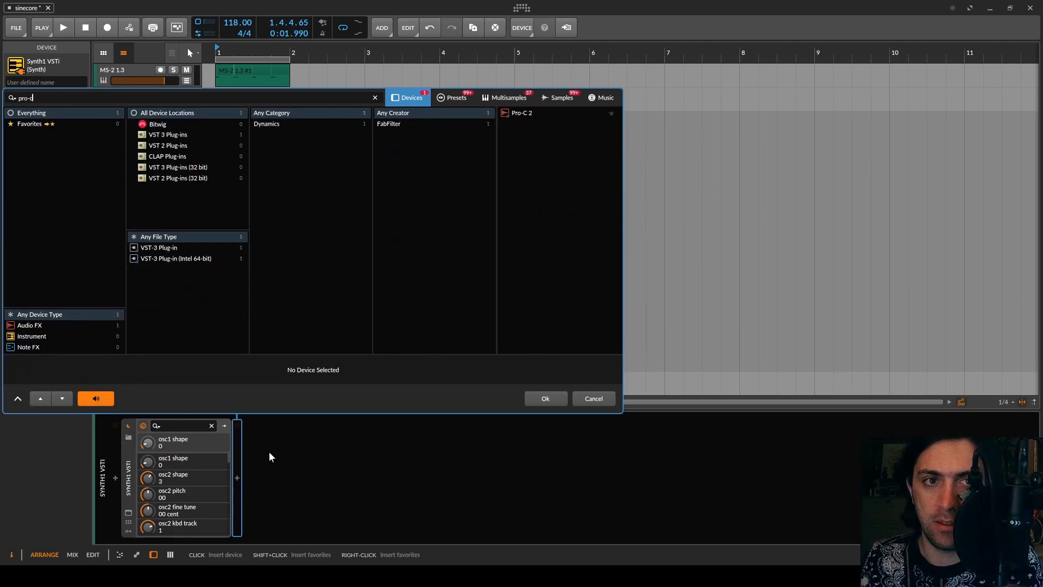
double_click(519, 112)
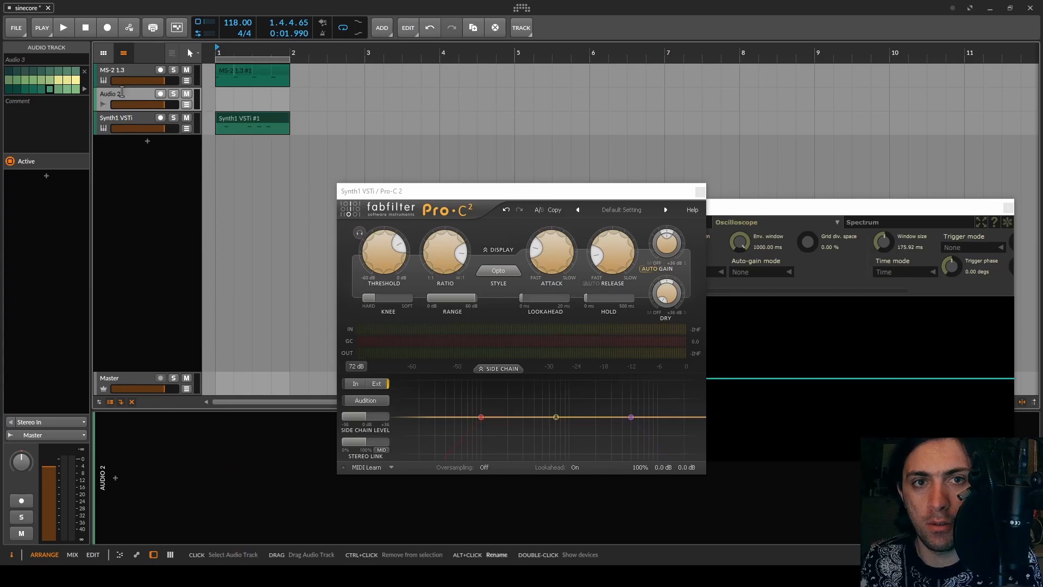
Rename the new audio track between the two synth tracks as kick sc
double_click(123, 93)
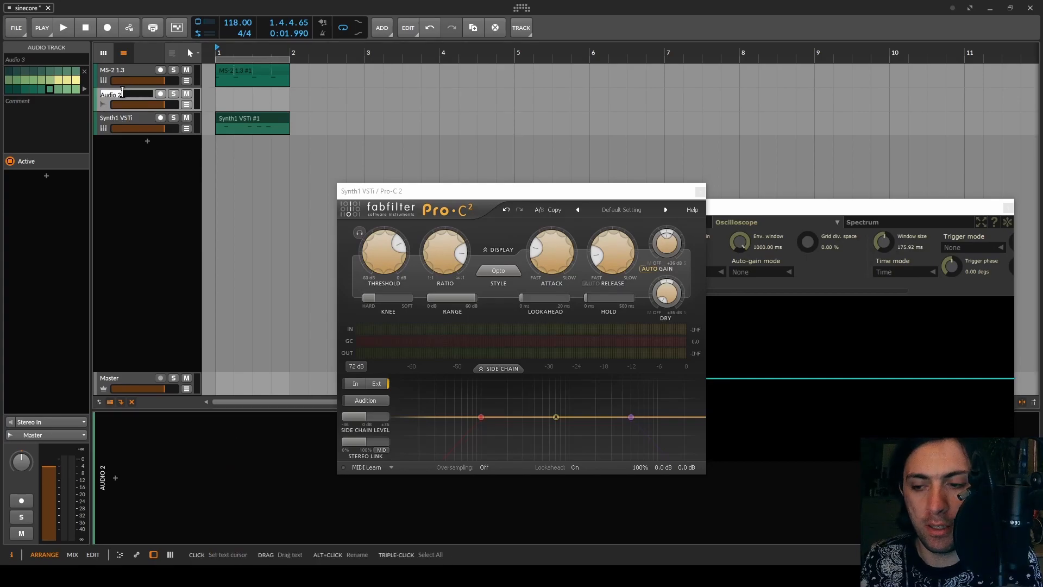
type("kick sc")
key("Return")
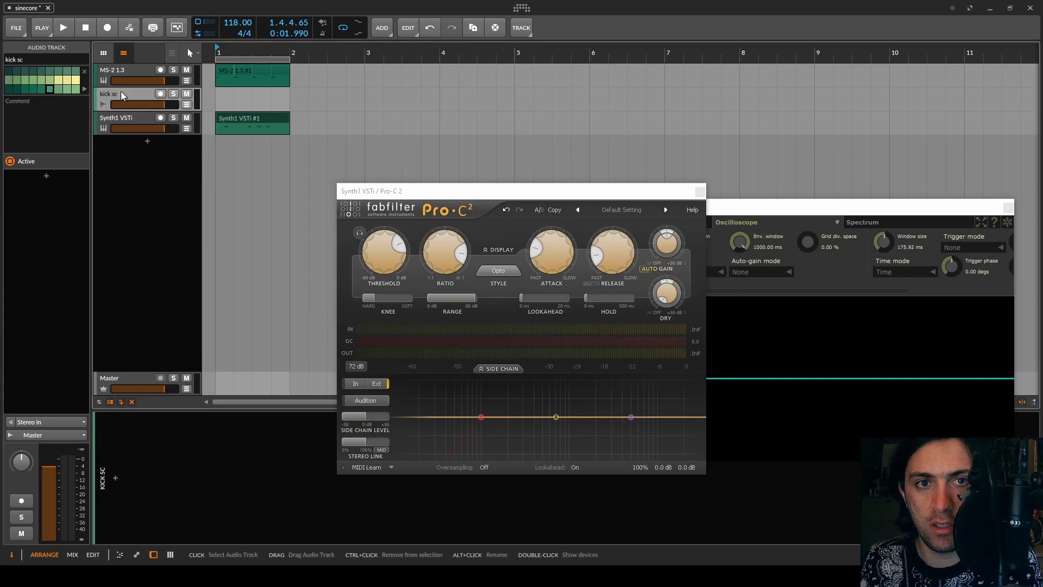
Insert an Audio Receiver on the kick sc track and set its source to the MS-2 track's PRE signal
left_click(115, 478)
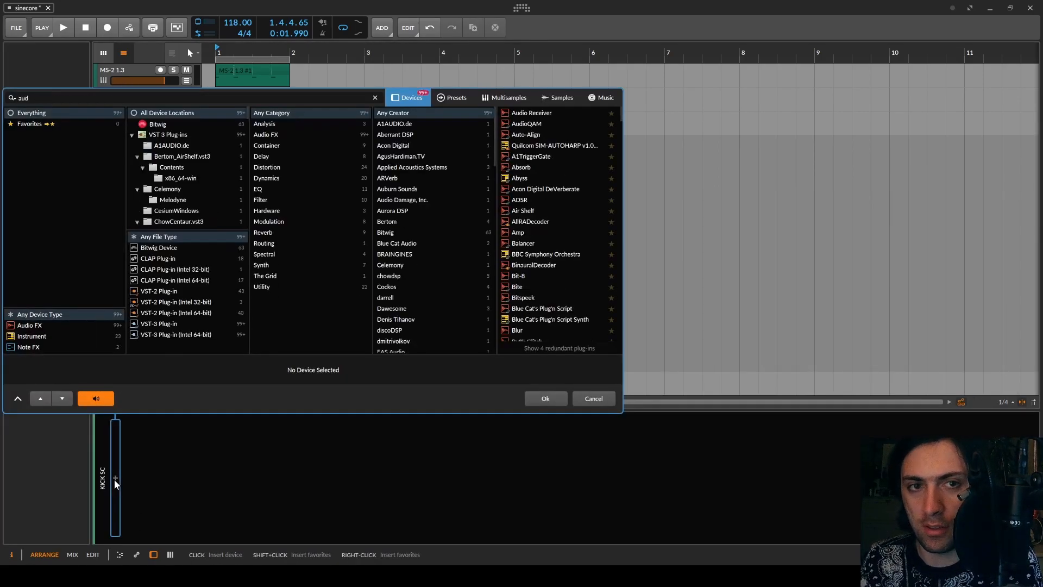
double_click(563, 112)
left_click(169, 436)
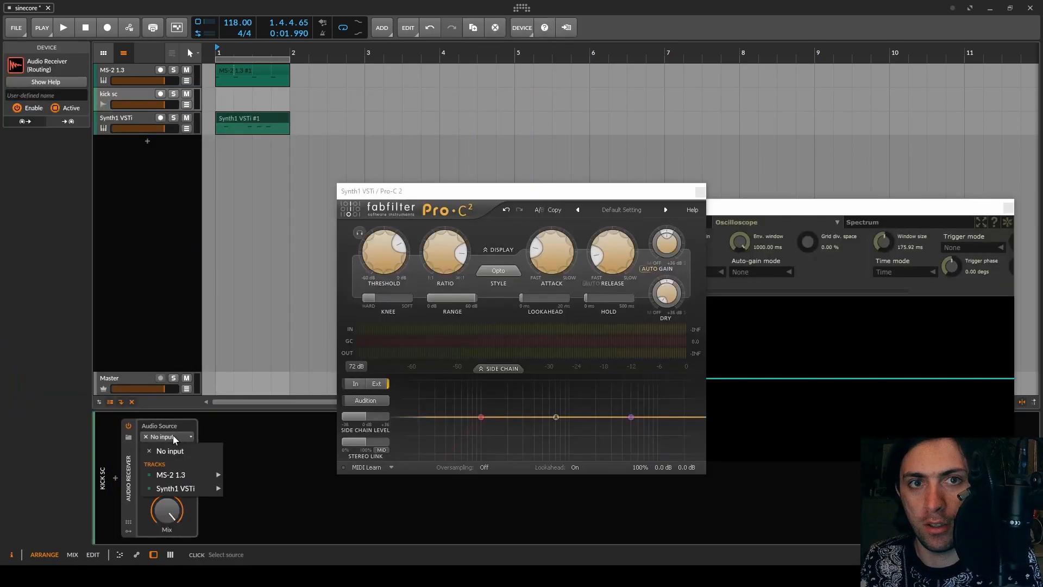
mouse_move(173, 474)
left_click(252, 476)
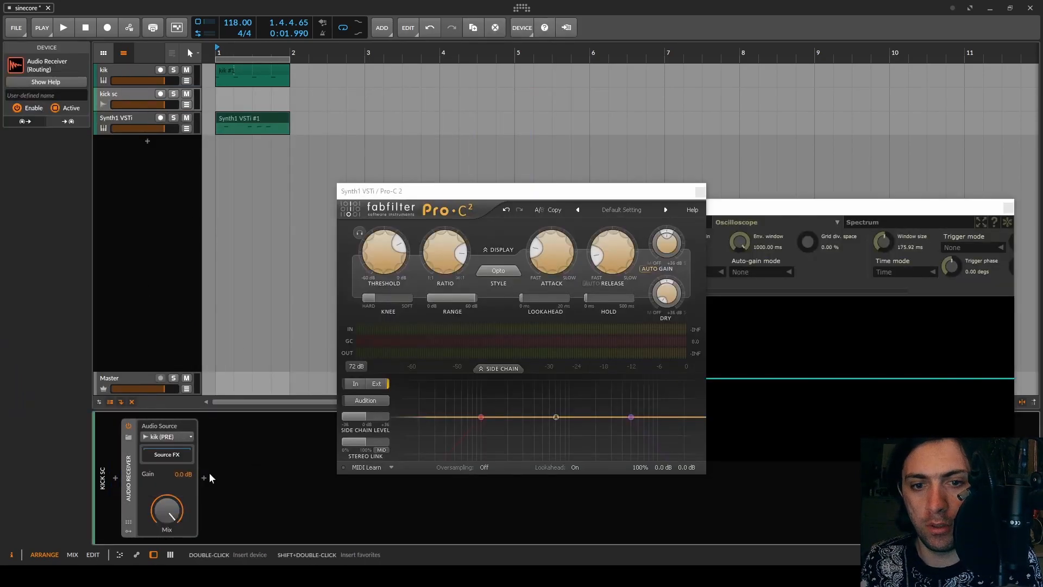
Insert Pro-Q 2 after the Audio Receiver and set a 96 dB/oct low cut at 877.20 Hz while checking it in playback
left_click(204, 478)
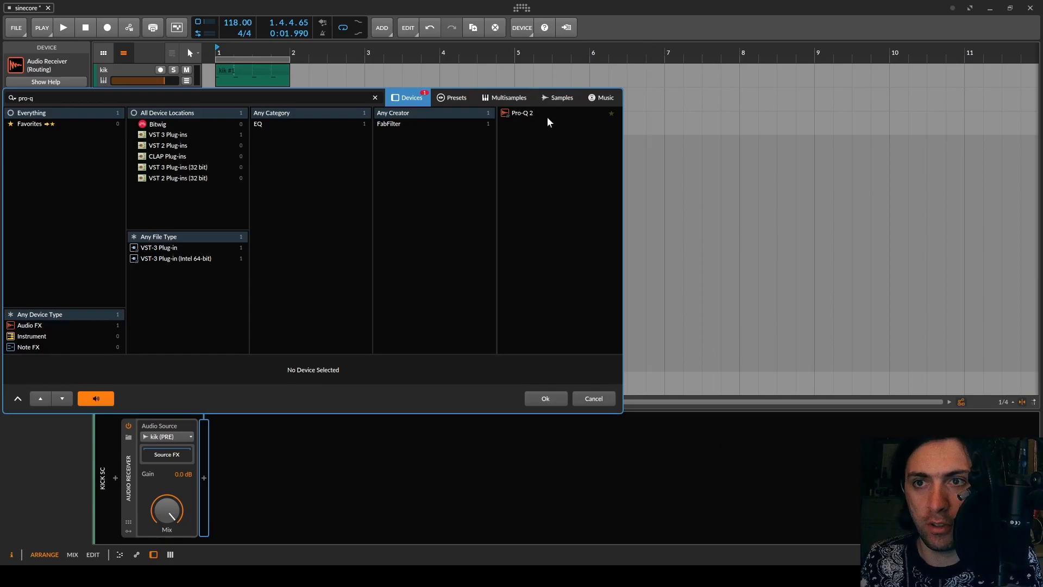
double_click(546, 115)
left_click(483, 253)
left_click(387, 400)
left_click(395, 436)
key("space")
left_click_drag(483, 254, 542, 258)
key("space")
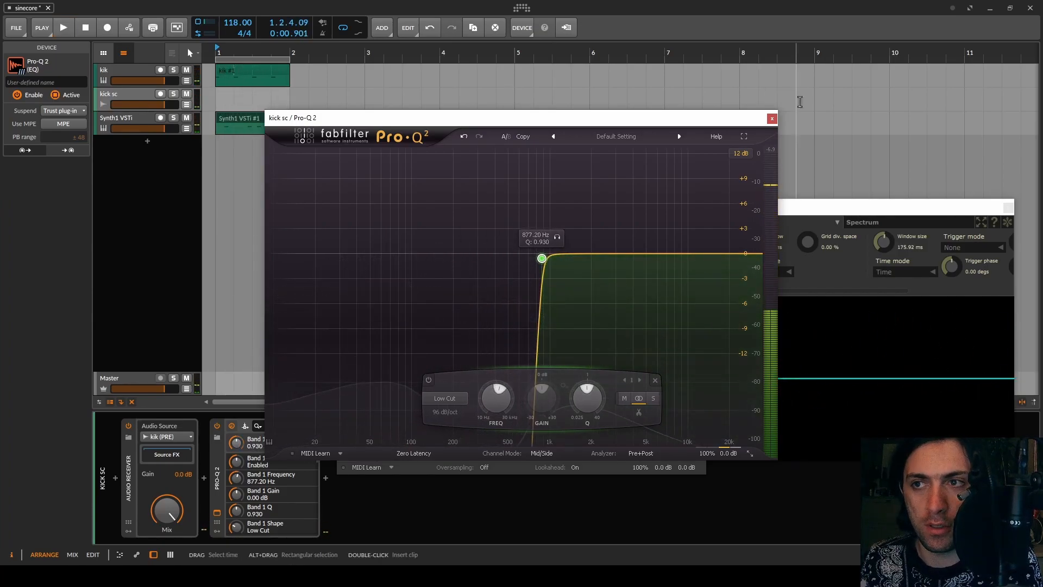
Close the Pro-Q 2 window and collapse both devices on the kick sc track
left_click(771, 119)
double_click(219, 480)
double_click(131, 478)
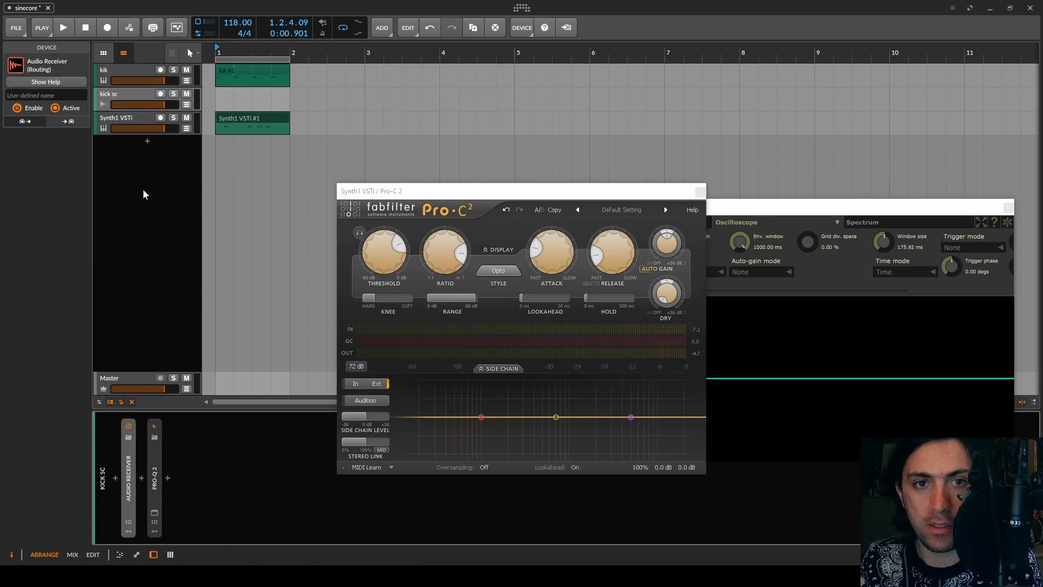
Set Pro-C 2's sidechain input on the Synth1 VSTi track to Synth1 VSTi Out
left_click(125, 123)
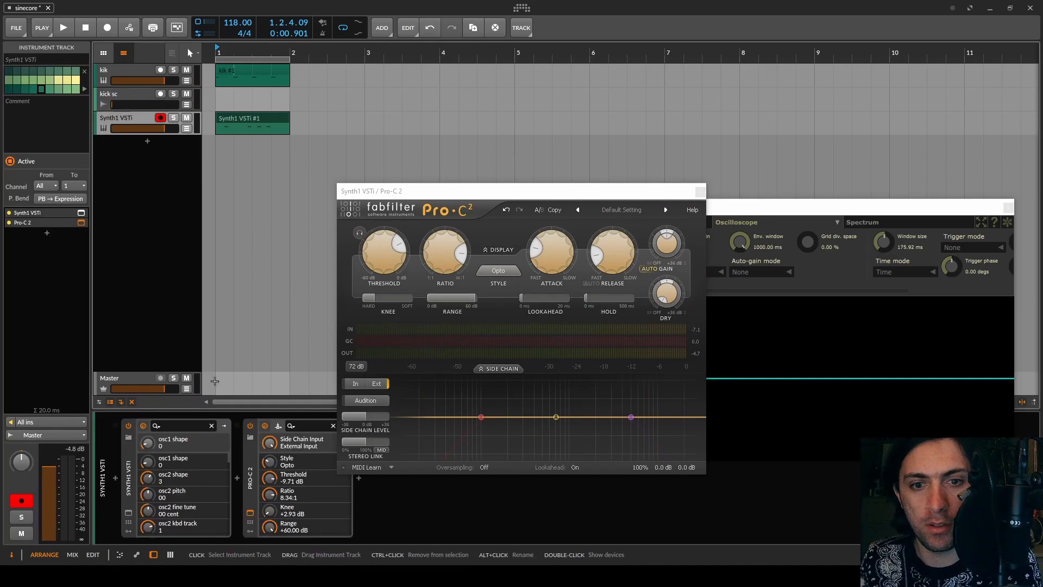
left_click(278, 429)
left_click(289, 448)
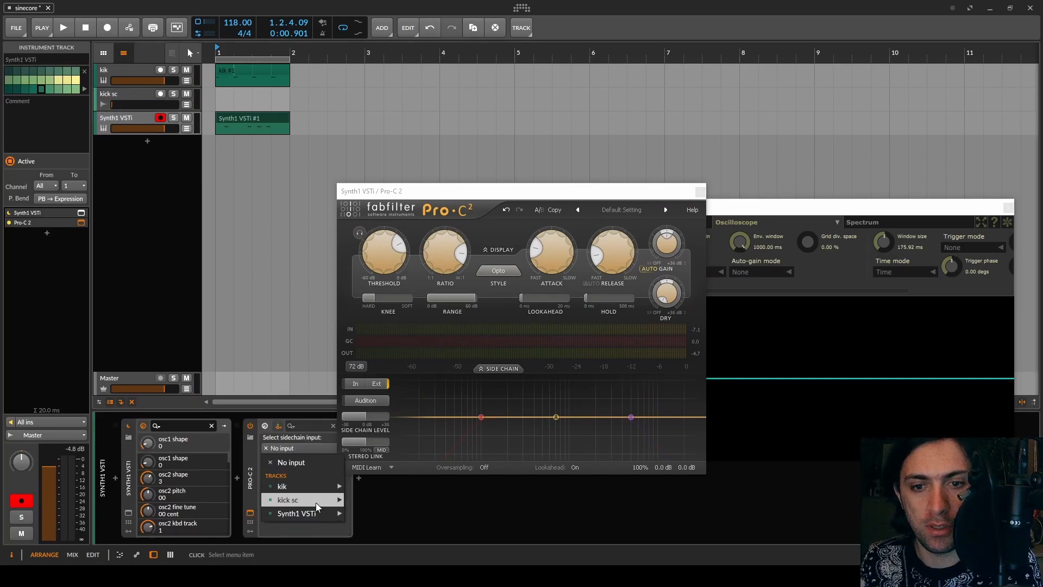
mouse_move(317, 516)
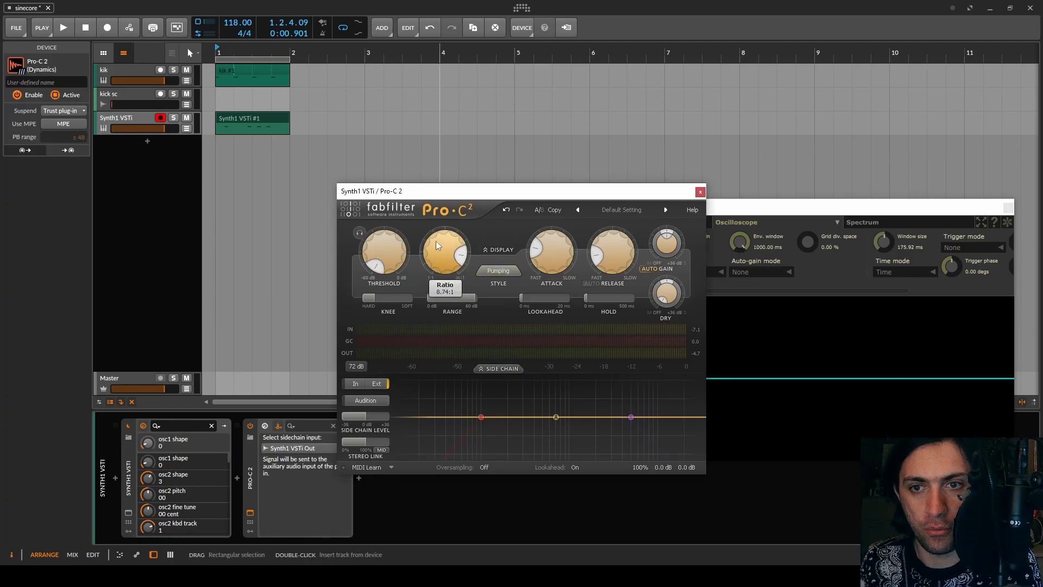
Set Pro-C 2 to Pumping style with minimum threshold and maximum ratio, check it in playback, and expand its display
left_click_drag(445, 250, 447, 220)
key("space")
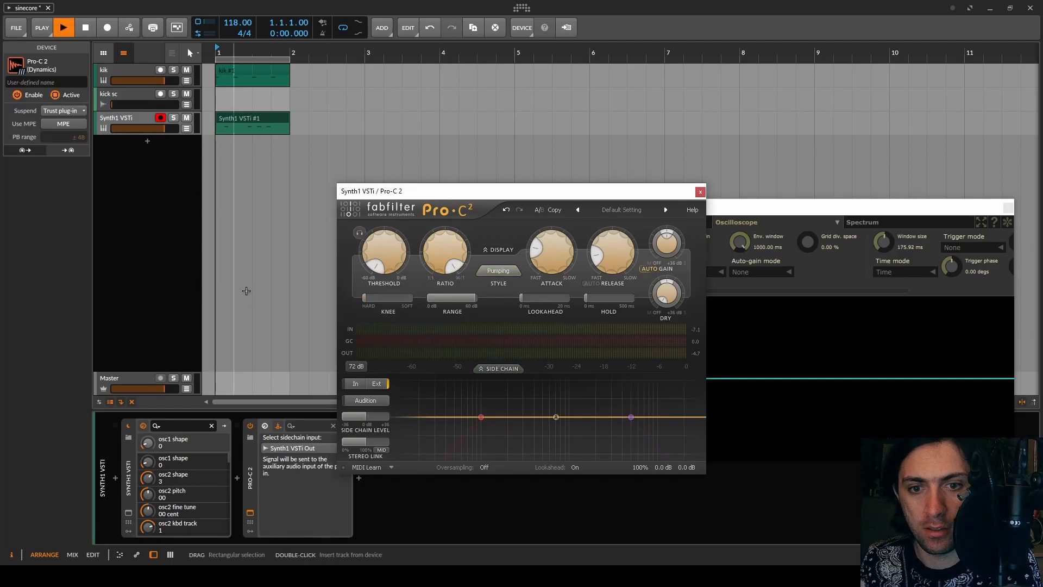
mouse_move(615, 253)
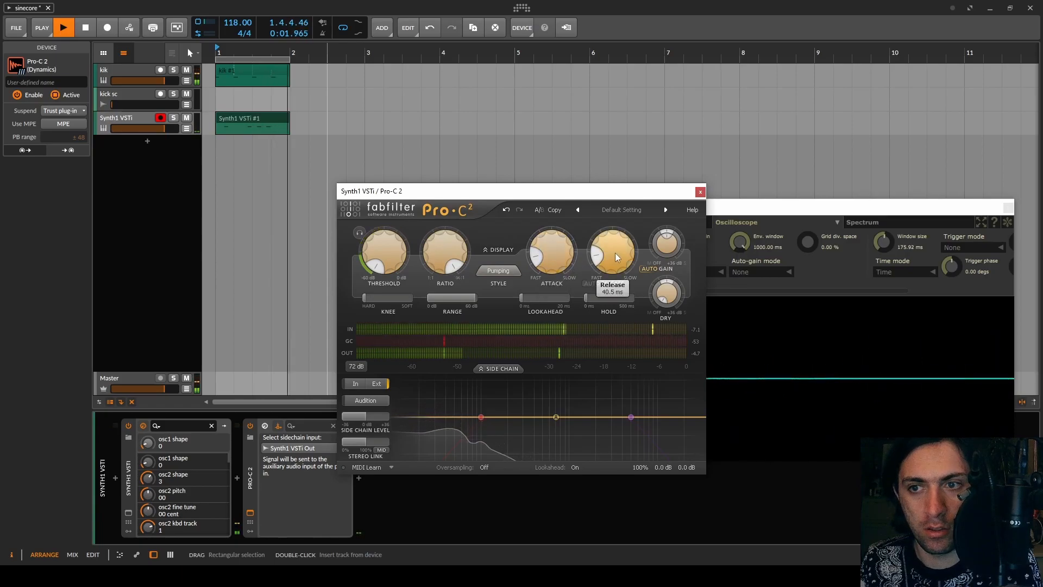
key("space")
left_click(498, 249)
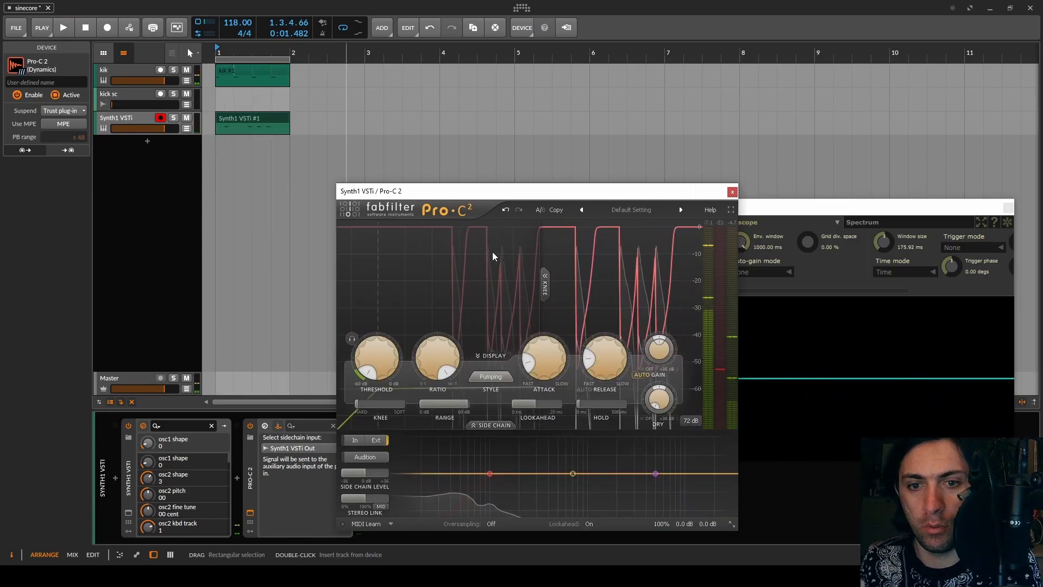
Change Pro-C 2's sidechain input to kick sc (PRE)
left_click(298, 447)
mouse_move(298, 497)
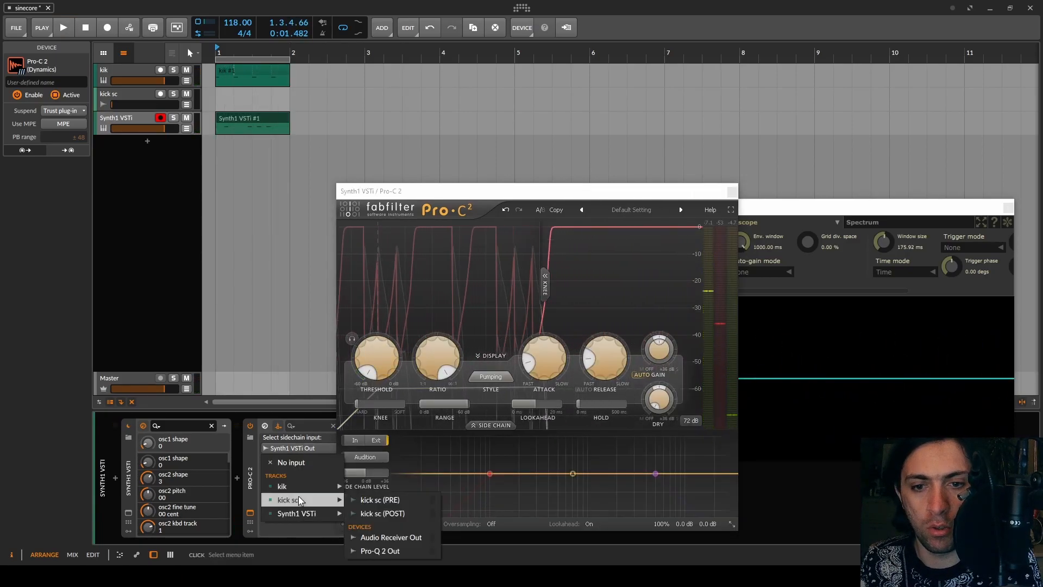
left_click(381, 504)
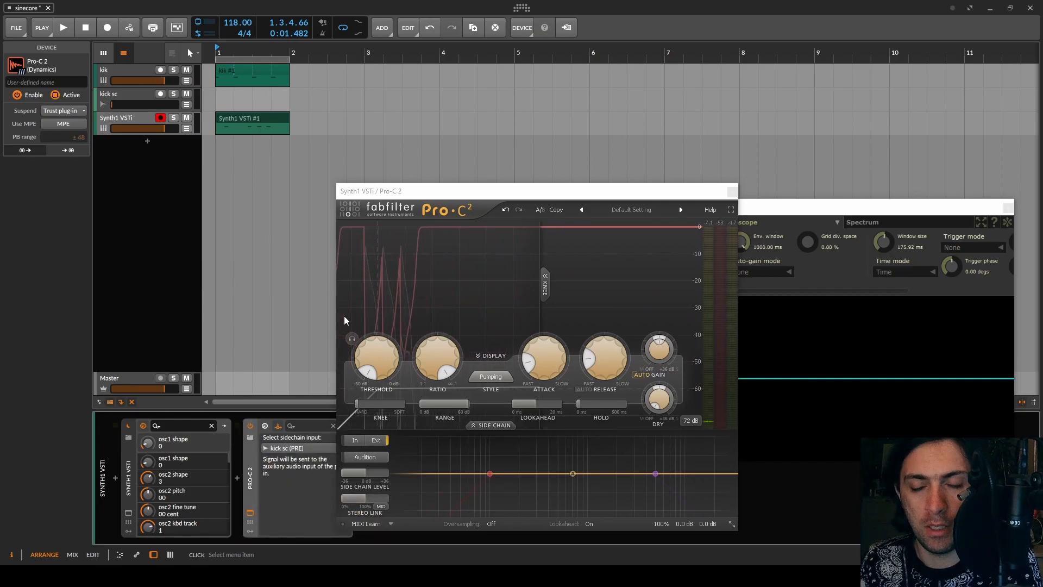
Play the loop while turning off Pro-C 2's auto gain and fine-tuning its release
key("space")
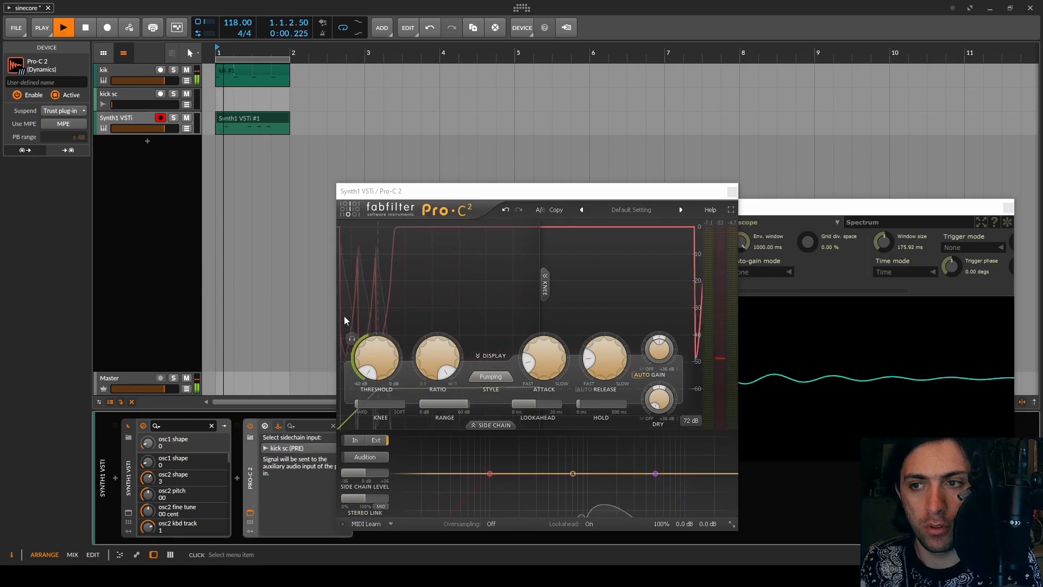
left_click(631, 368)
mouse_move(607, 363)
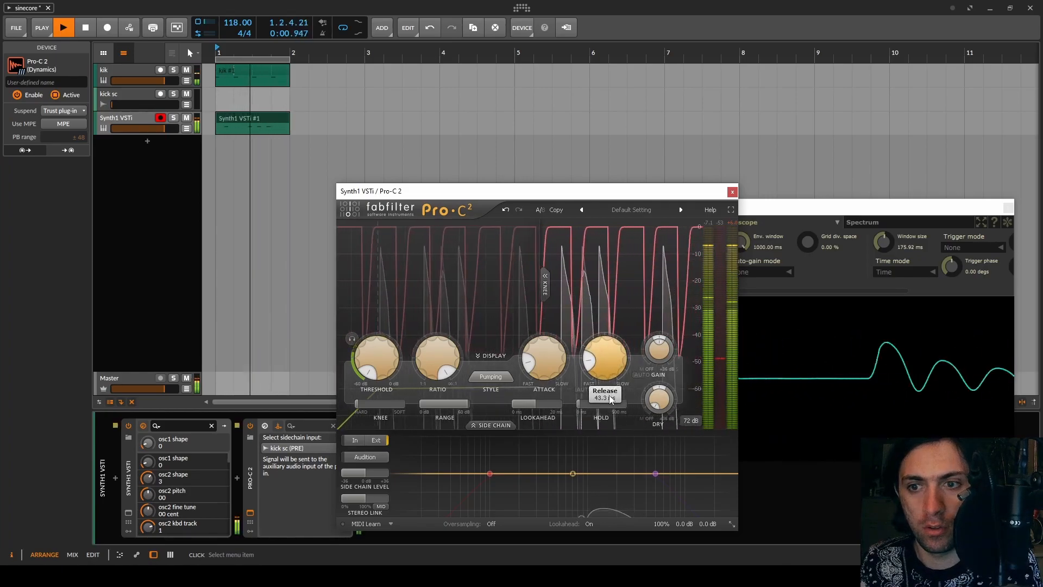
mouse_move(581, 407)
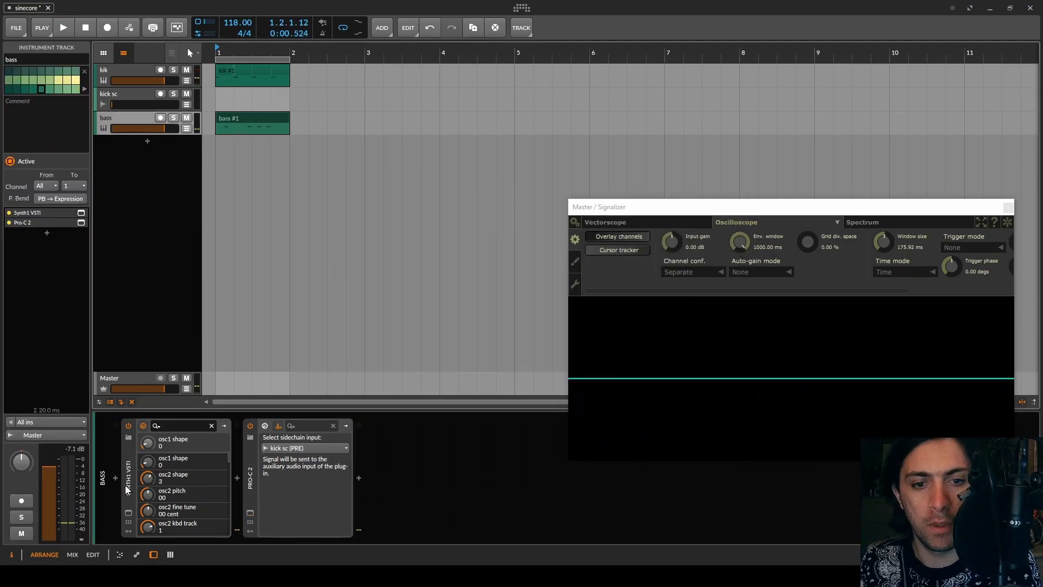
Insert an Instrument Layer on the bass track, move Synth1 into it, and name its layer sub
left_click(118, 479)
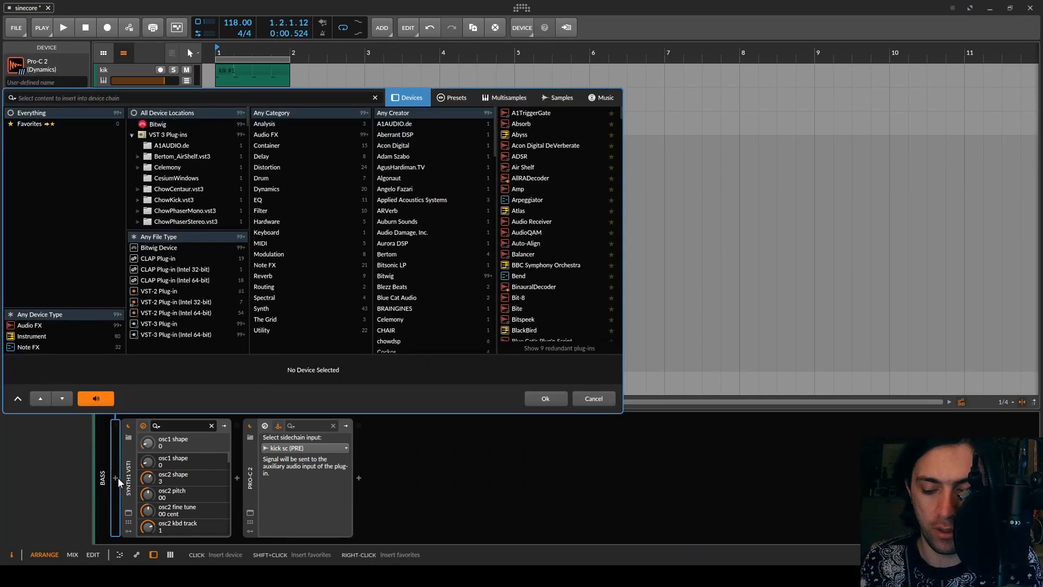
type("instru")
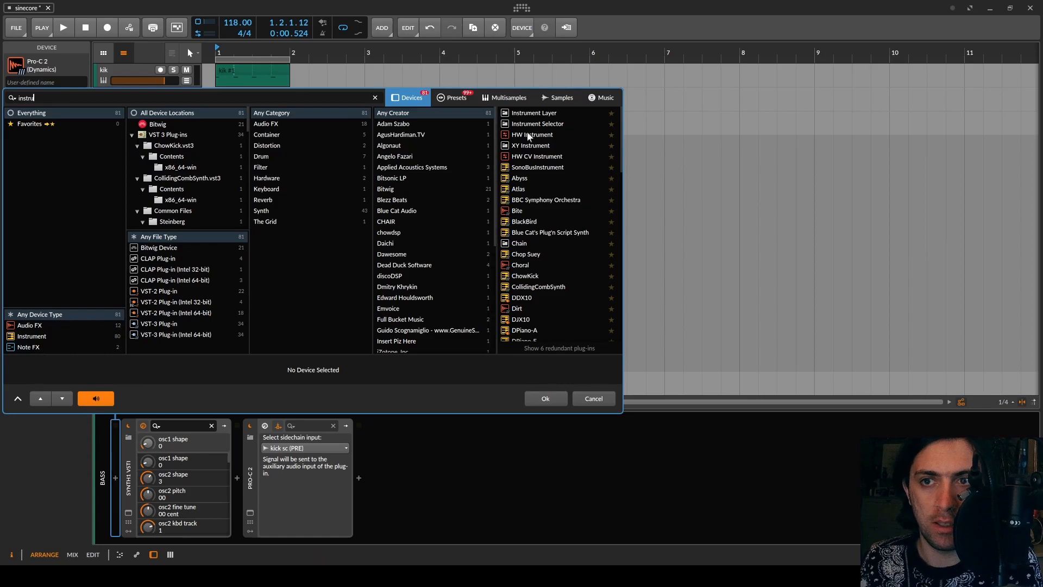
double_click(534, 113)
left_click_drag(182, 448, 180, 444)
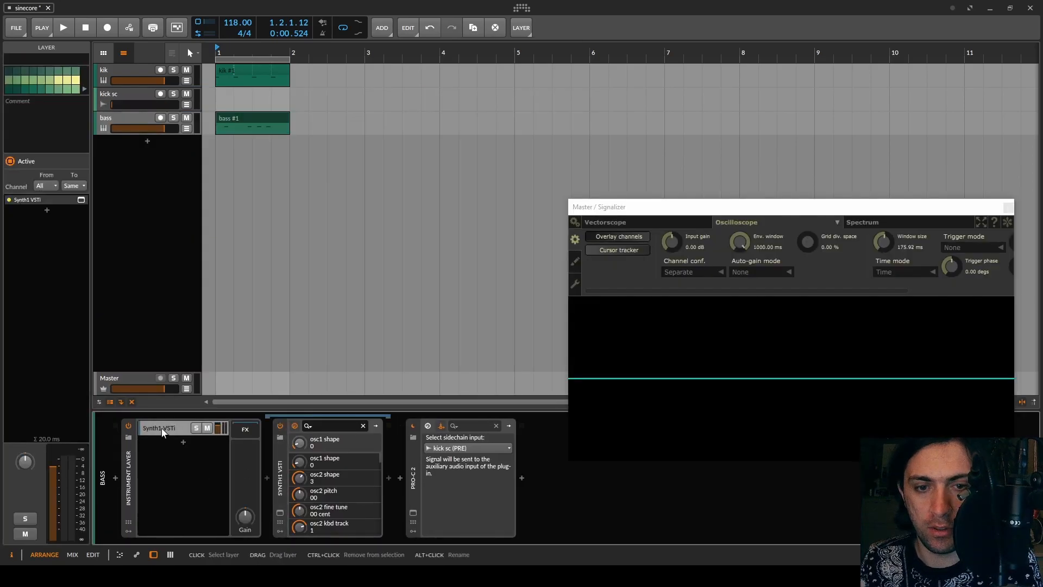
double_click(165, 427)
type("sub")
key("Return")
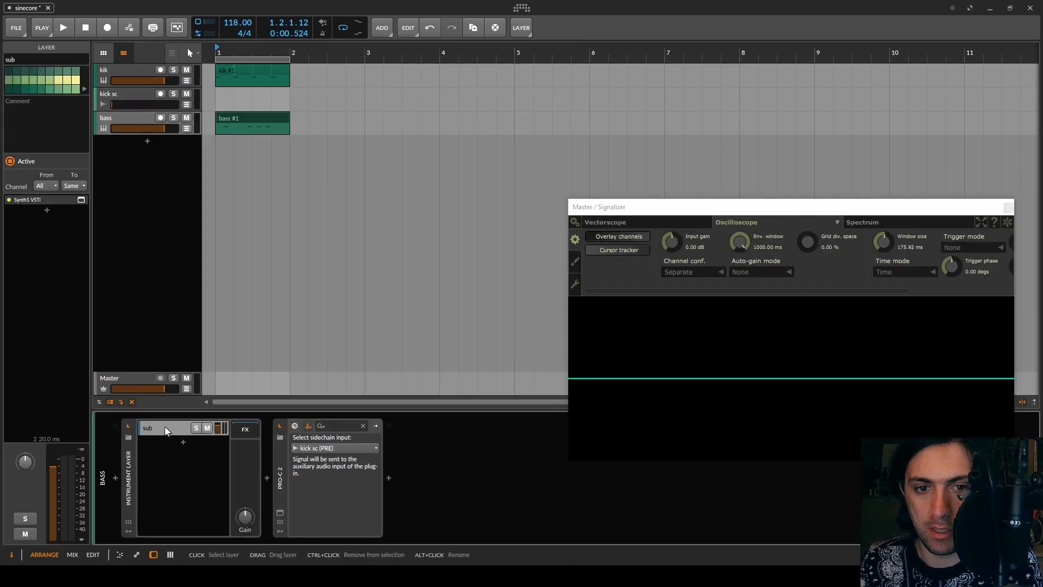
Duplicate the sub layer and insert a Note Transpose set to +1 octave before the copy's Synth1
key("ctrl+d")
left_click(265, 478)
type("note tra")
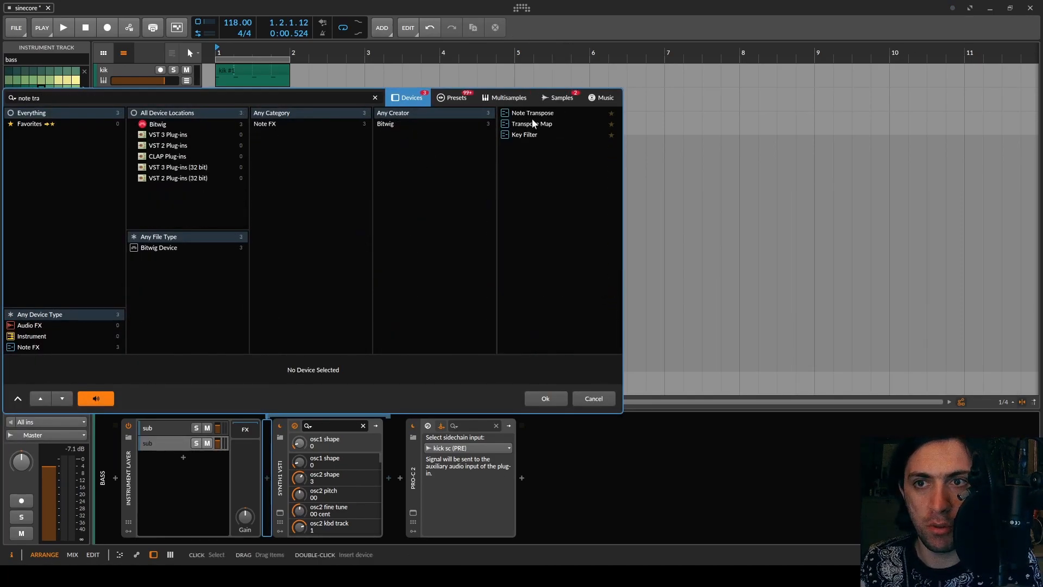
double_click(535, 112)
left_click(319, 447)
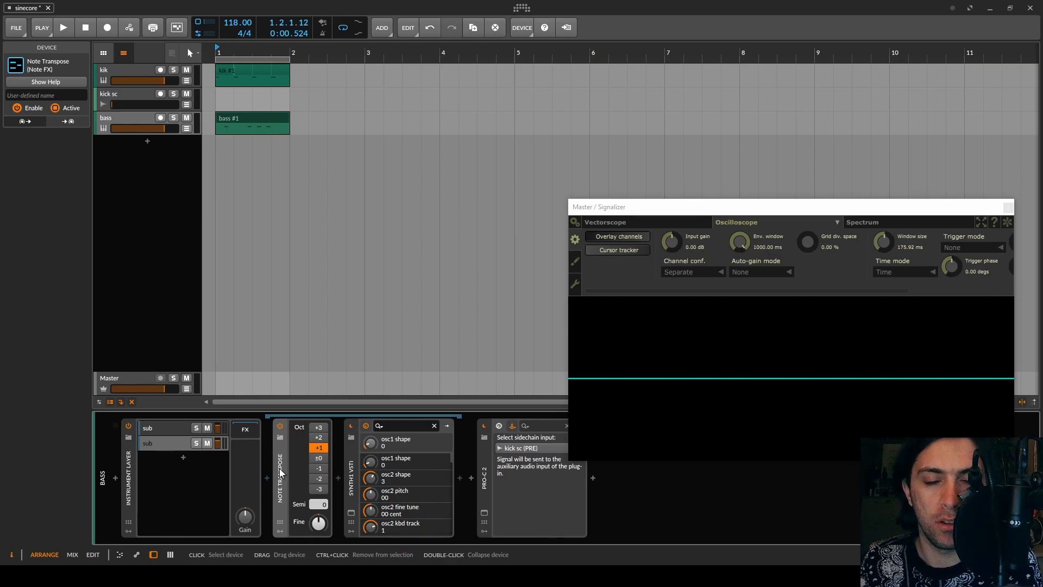
Adjust the oscillator phase of the Synth1 in the +1 octave layer during playback and close its window
key("space")
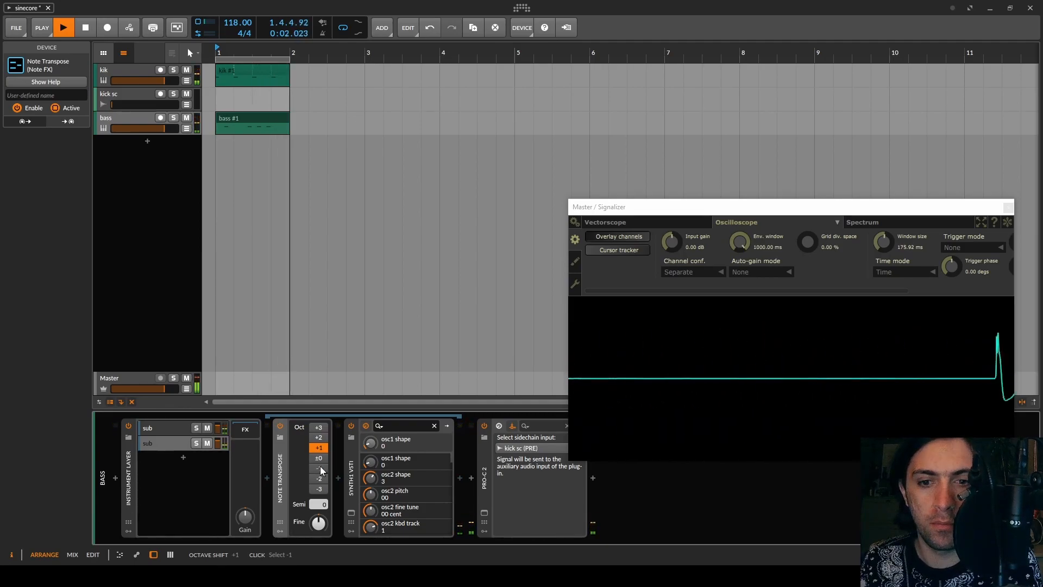
left_click(351, 513)
left_click_drag(429, 263, 441, 238)
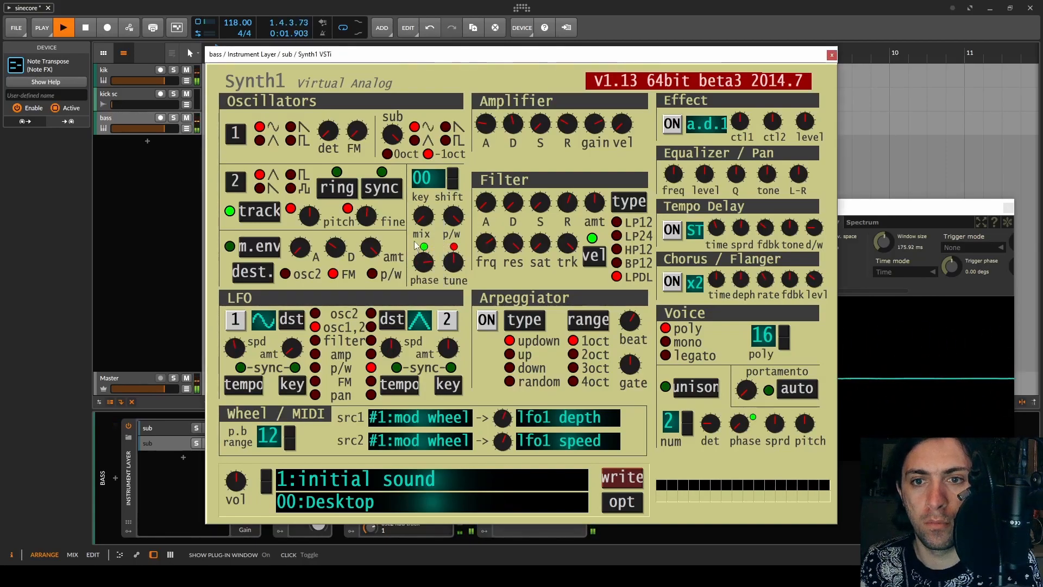
left_click(832, 54)
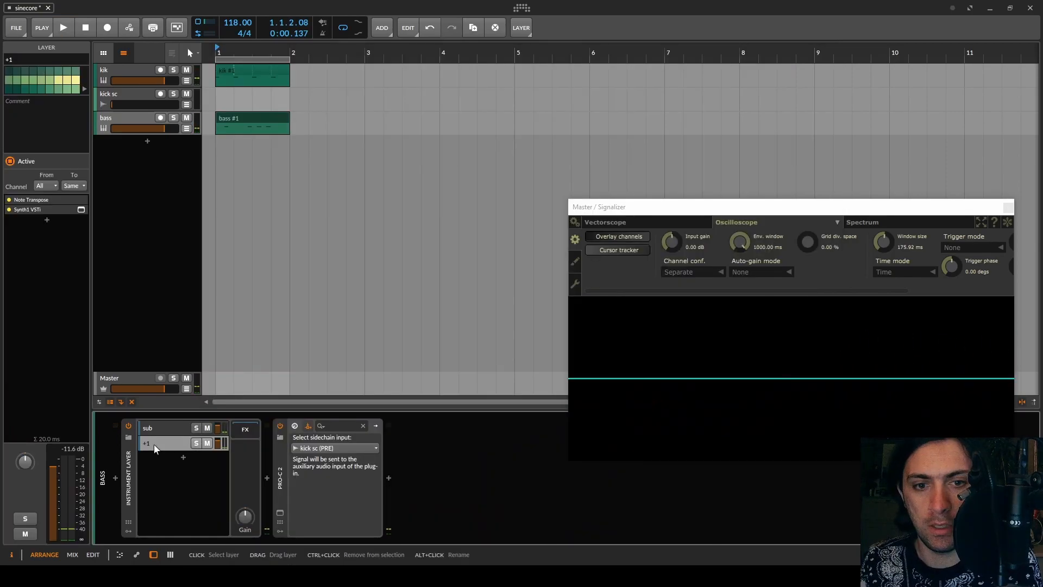
Duplicate the +1 layer and set the copy's Note Transpose to +2 octaves after comparing it with +3 in playback
key("ctrl+d")
left_click(161, 457)
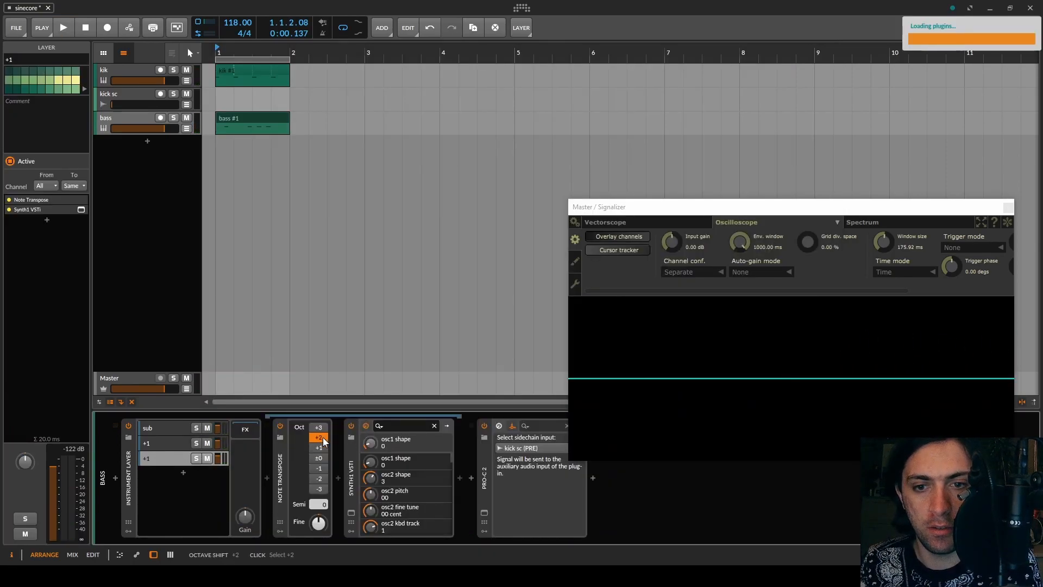
key("space")
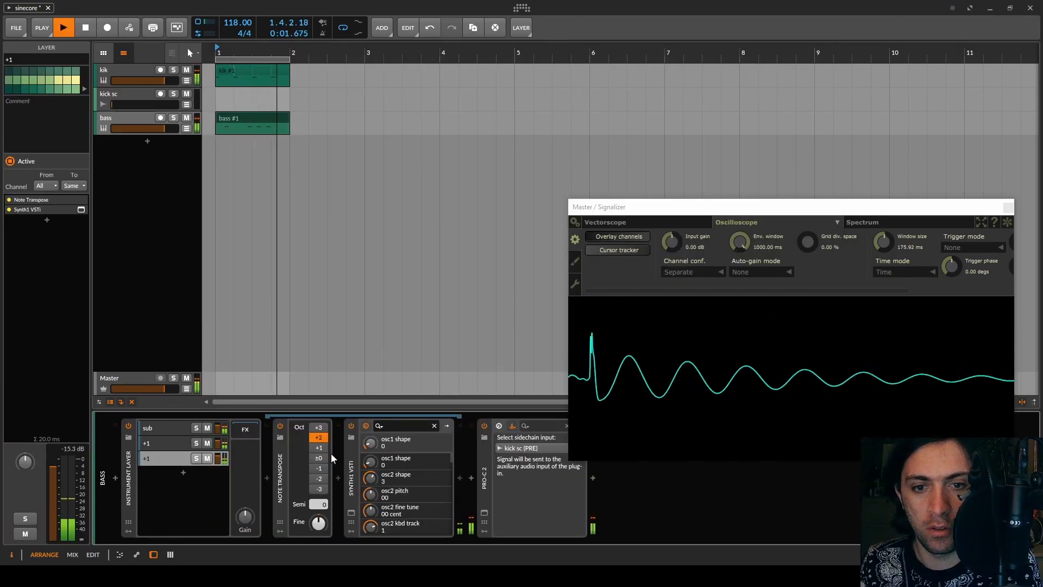
key("space")
left_click(318, 427)
key("space")
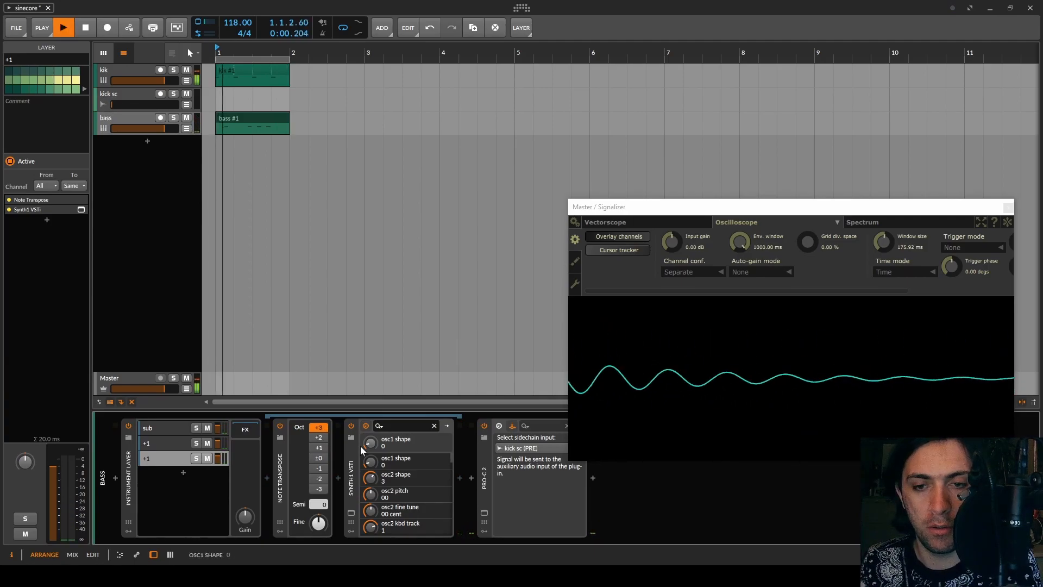
left_click(319, 438)
key("space")
Adjust the oscillator phase and amplifier decay of the Synth1 in the +2 octave layer during playback
left_click(351, 512)
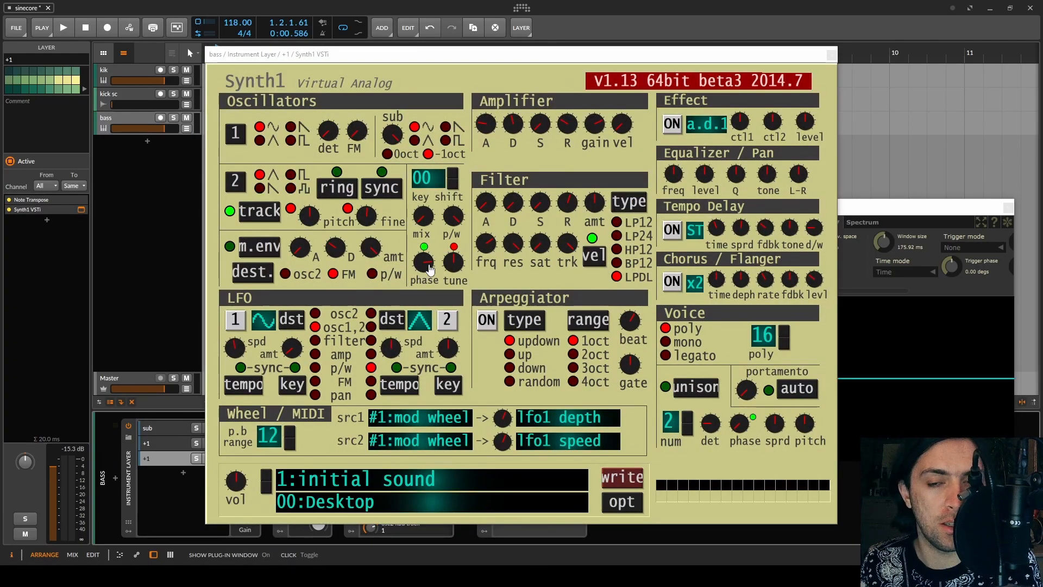
left_click_drag(429, 269, 444, 263)
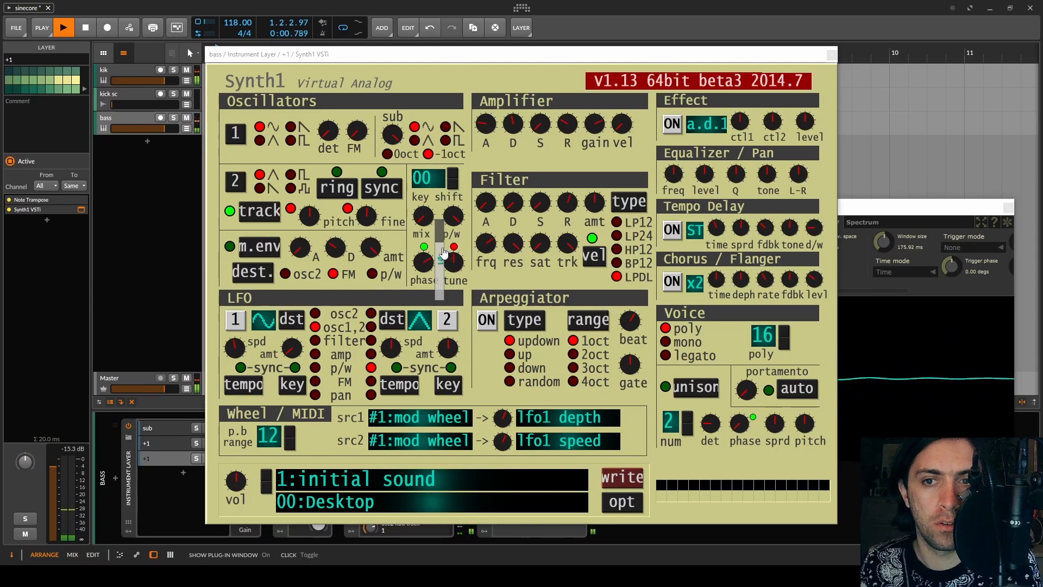
left_click_drag(441, 256, 441, 256)
left_click_drag(528, 124, 532, 148)
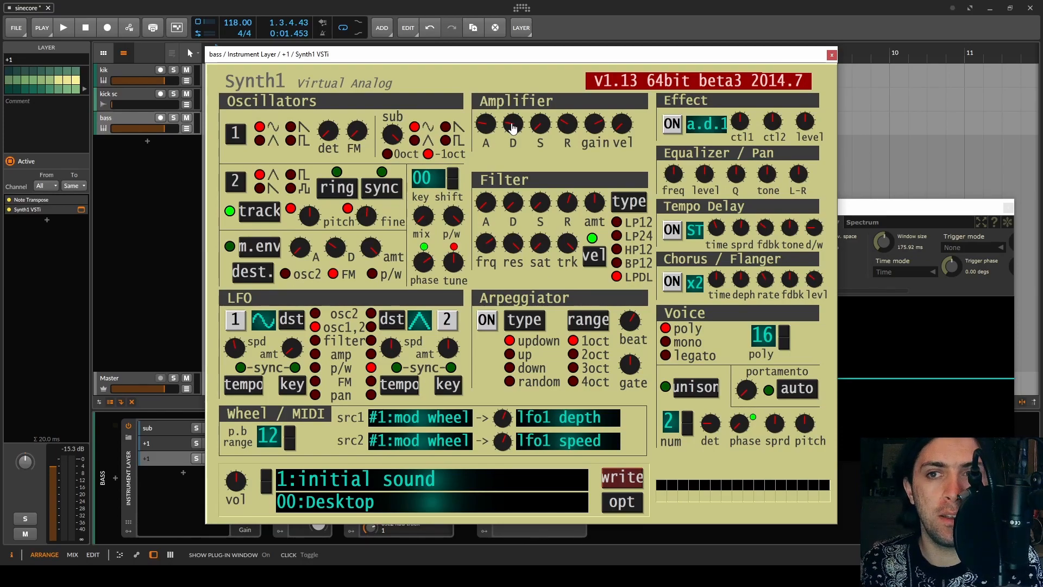
left_click(832, 54)
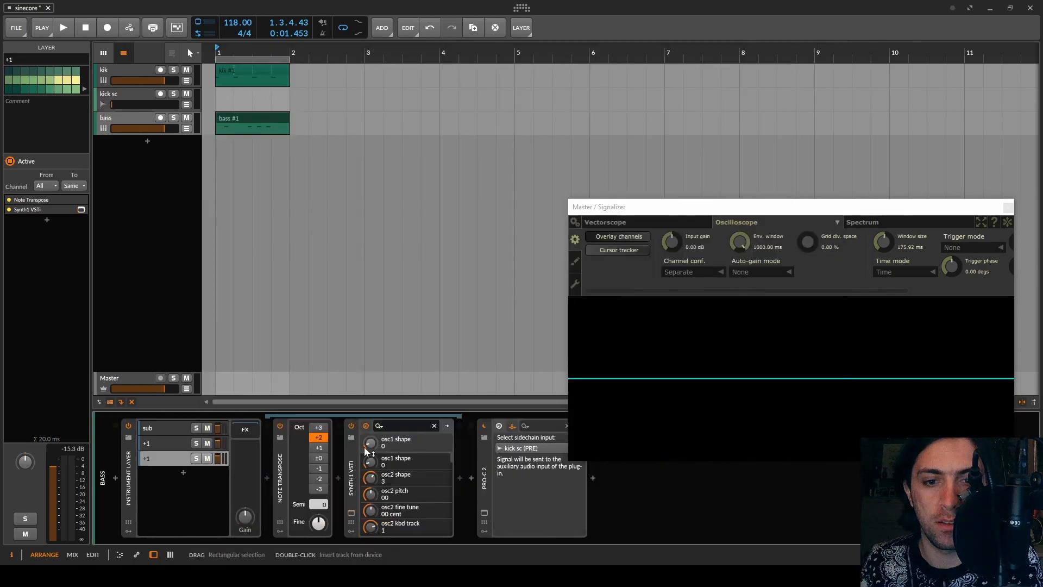
Adjust the amplifier decay in the +1 layer's Synth1 and the attack and decay in the sub layer's Synth1
left_click(173, 448)
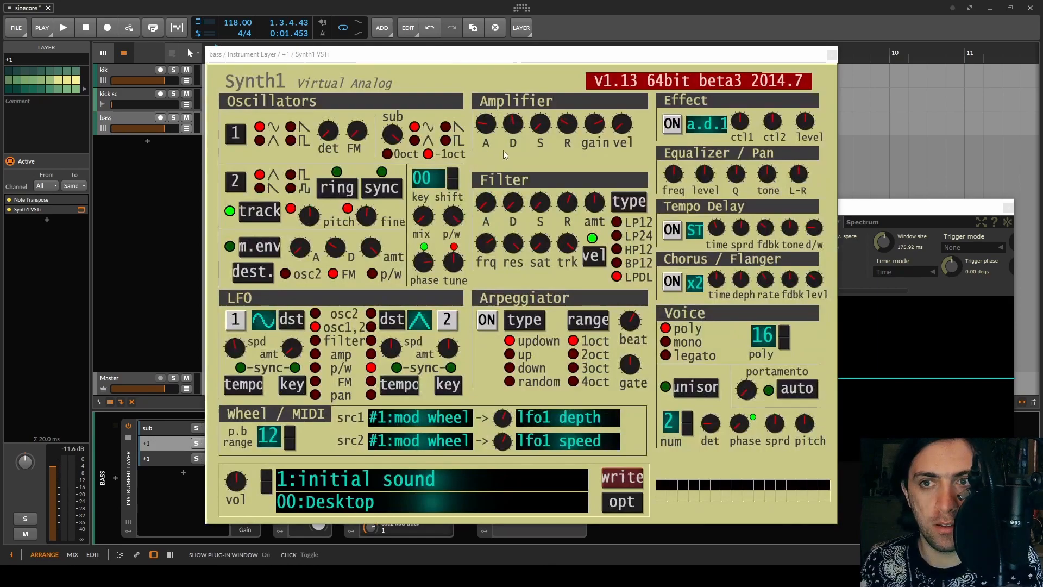
left_click(152, 428)
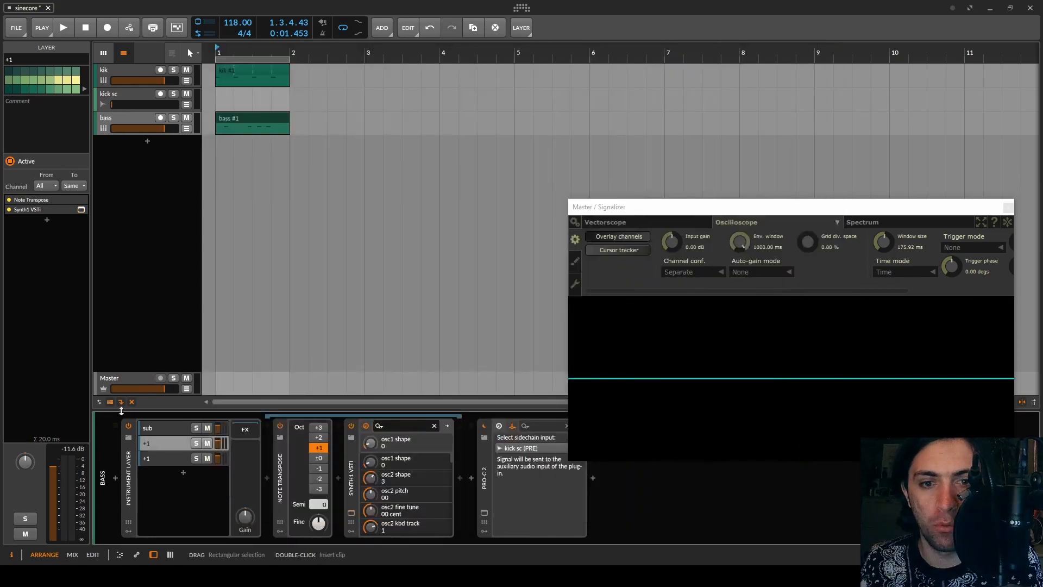
left_click(280, 513)
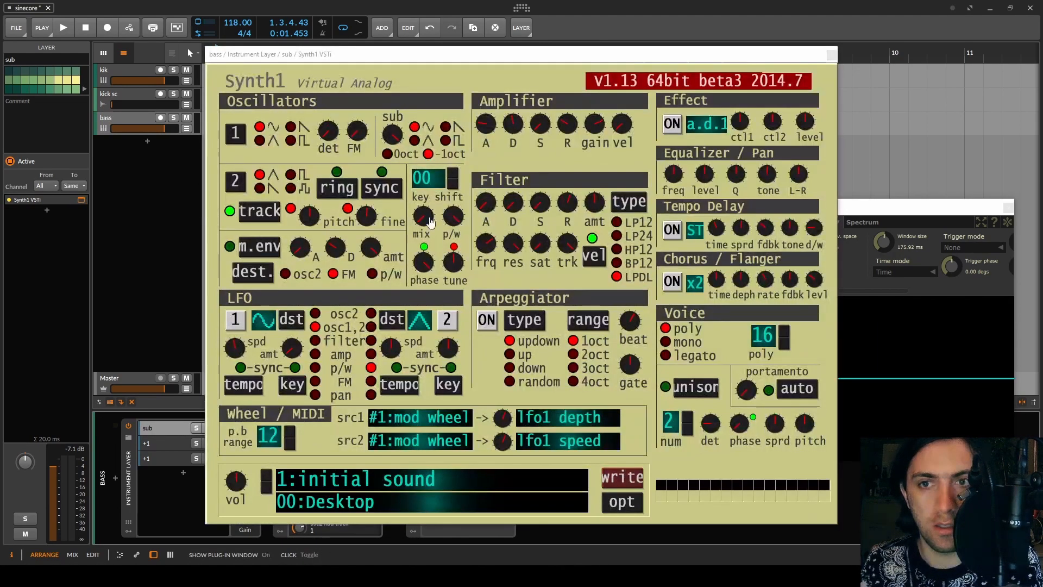
key("space")
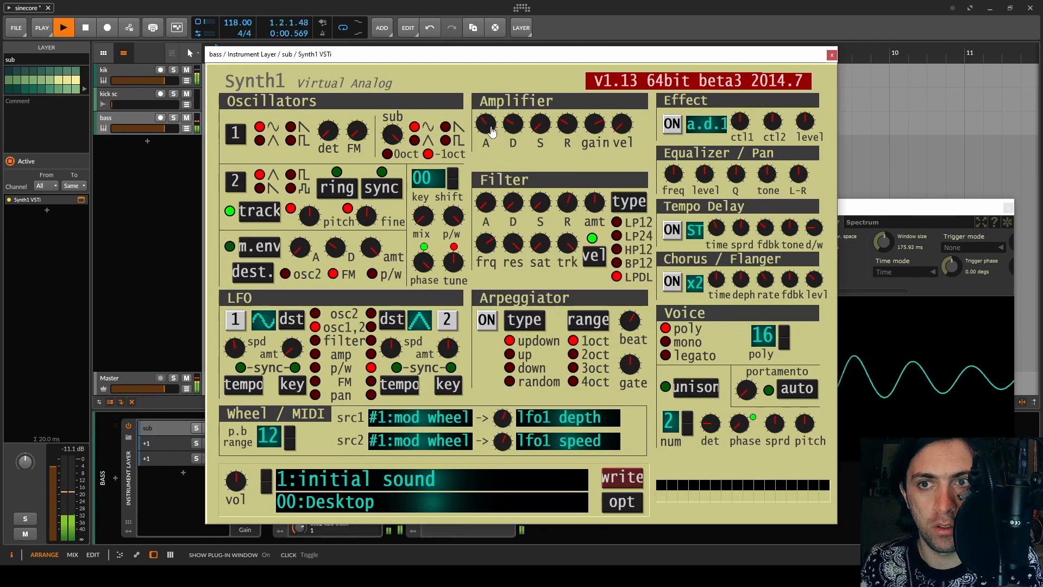
left_click(500, 139)
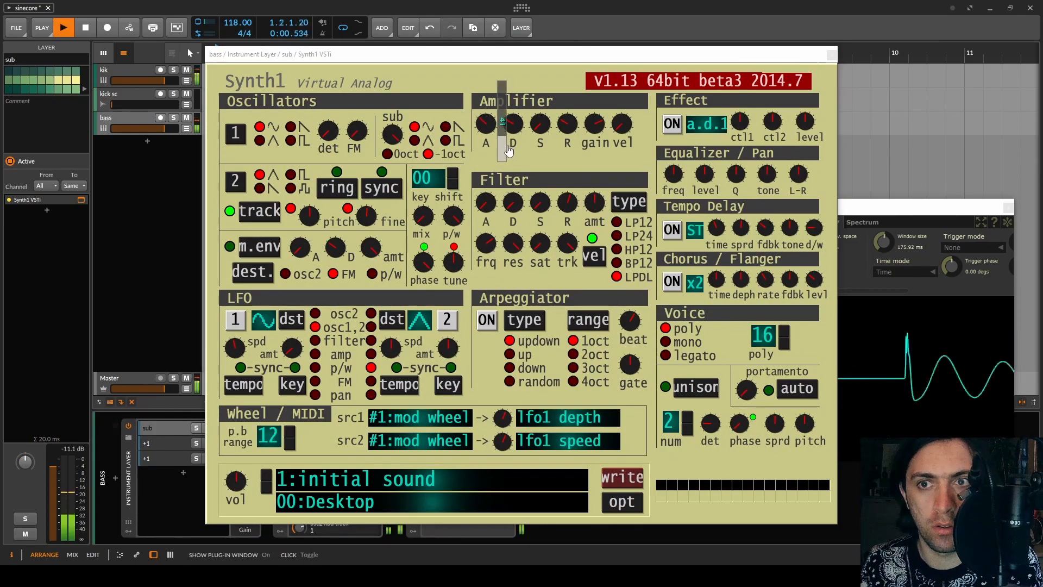
mouse_move(535, 140)
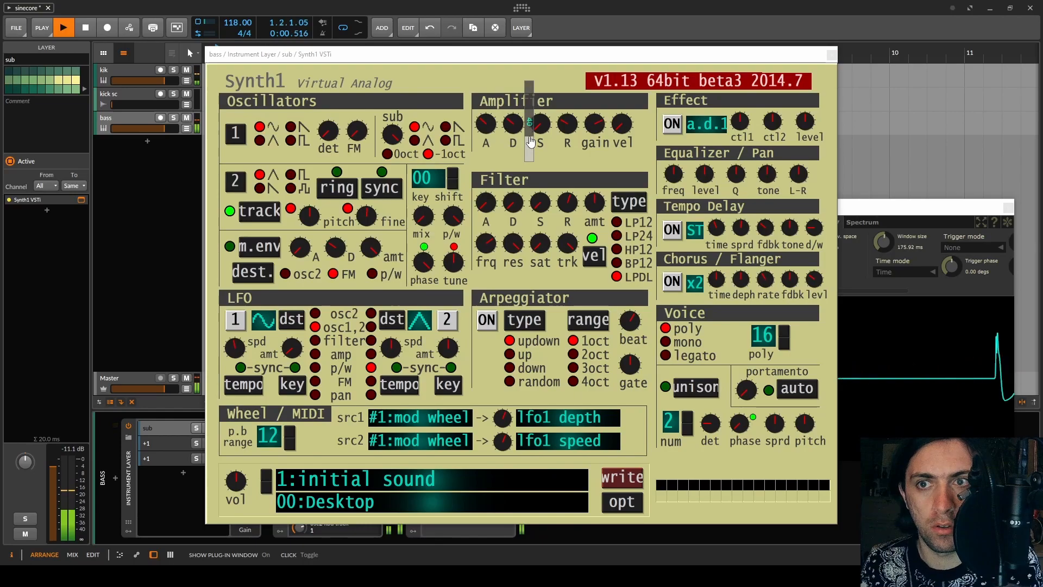
left_click(830, 55)
Open the bass clip for note editing and add a sixteenth-length F#2 note at 1.1.2
double_click(270, 117)
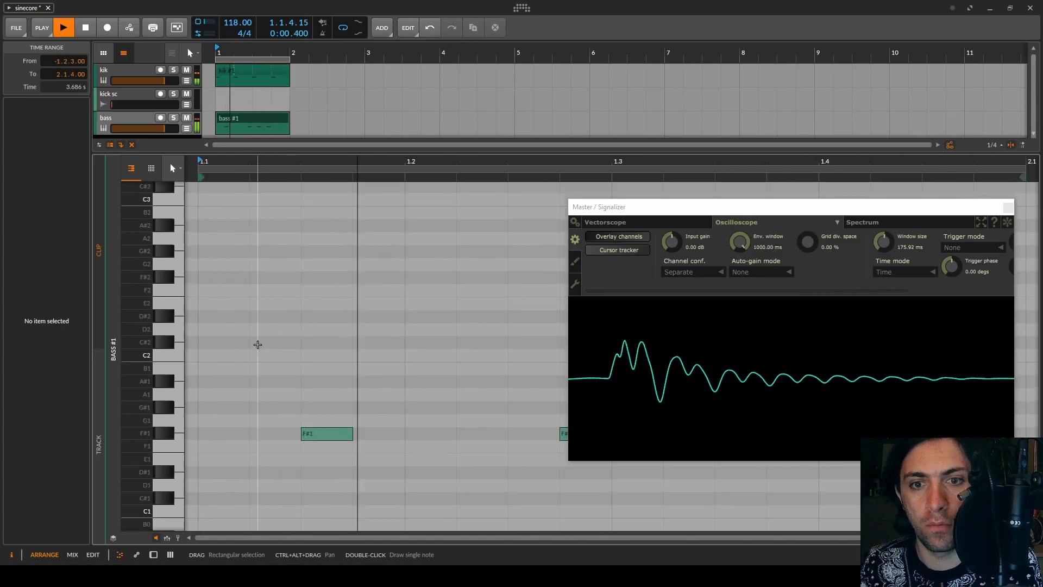
double_click(265, 278)
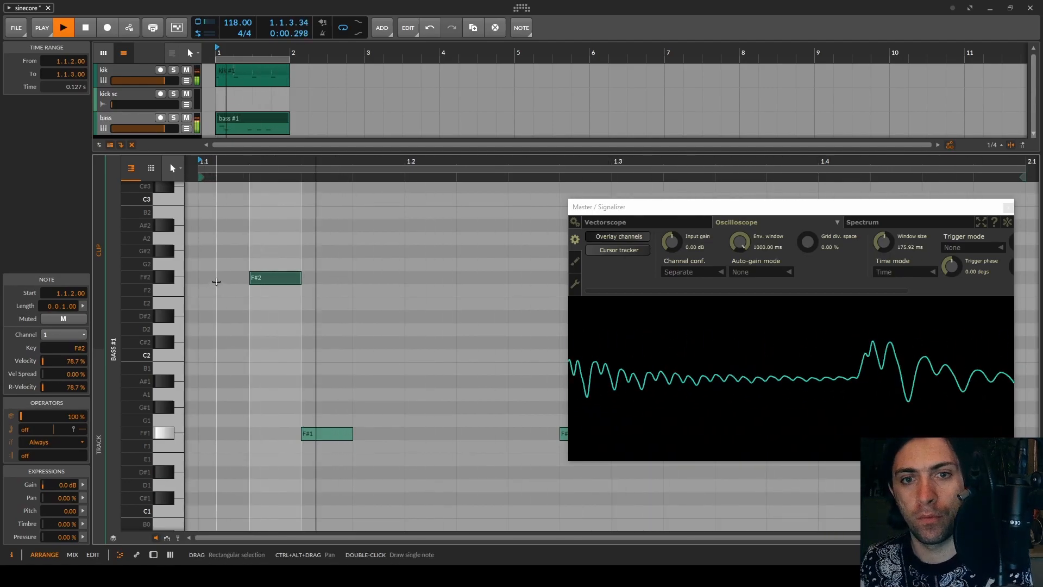
Replace the F#2 note at 1.1.2 with one at 1.1.1 lasting 0.0.2.00, raise it an octave to F#3 and audition it
key("Delete")
double_click(217, 280)
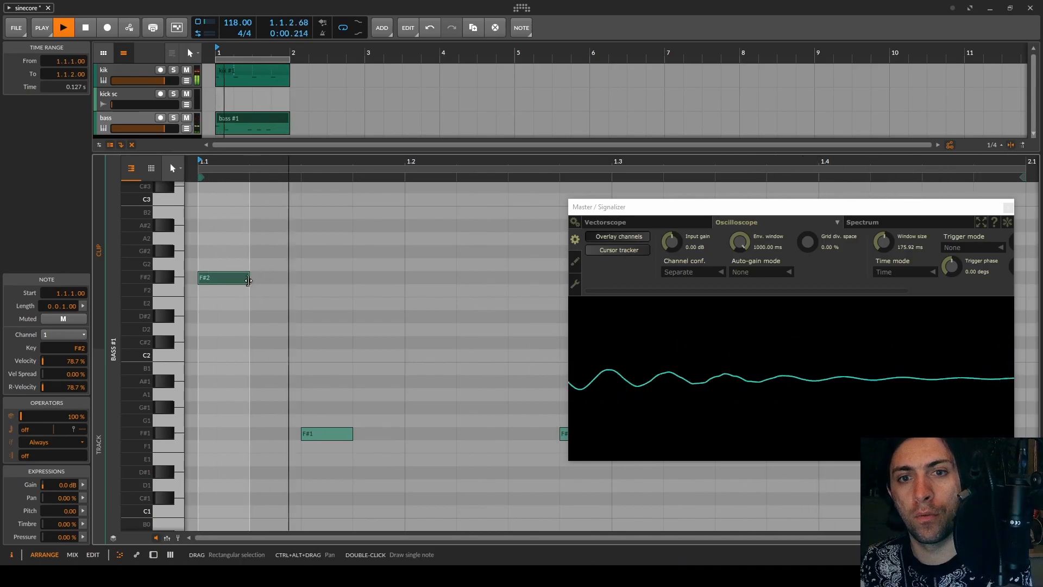
left_click_drag(249, 278, 301, 275)
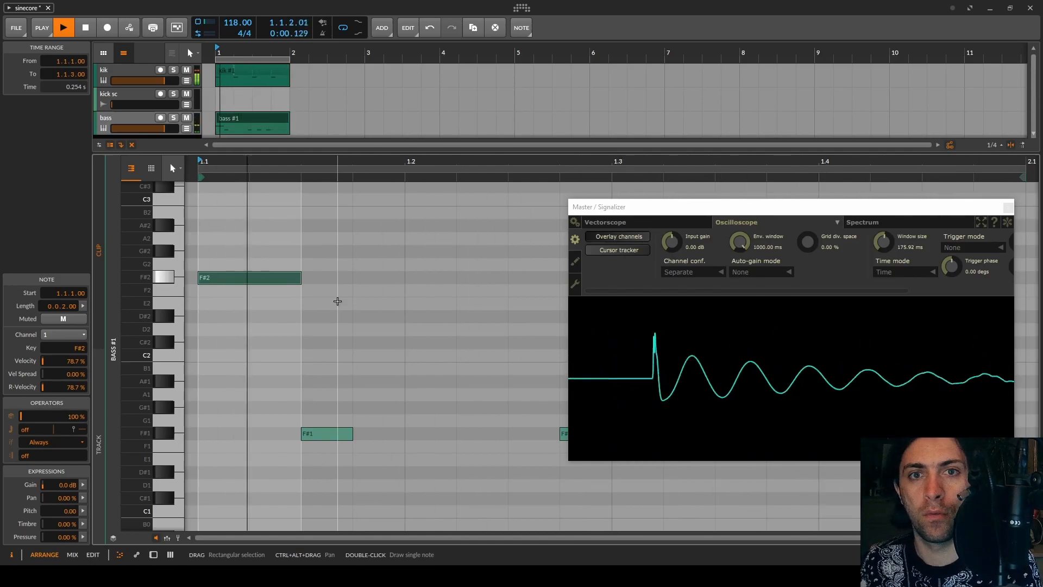
key("space")
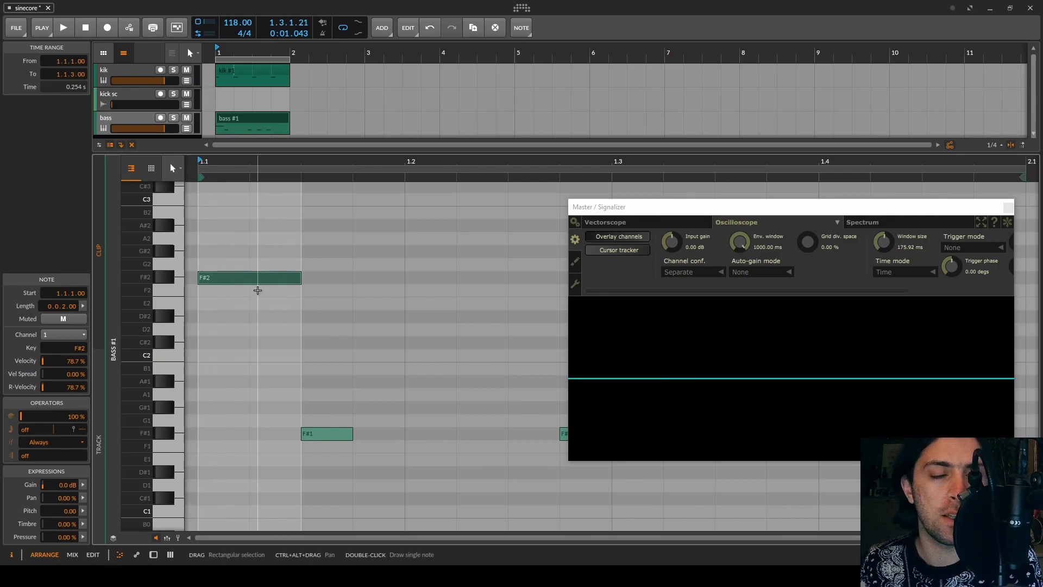
left_click(253, 279)
left_click(235, 282)
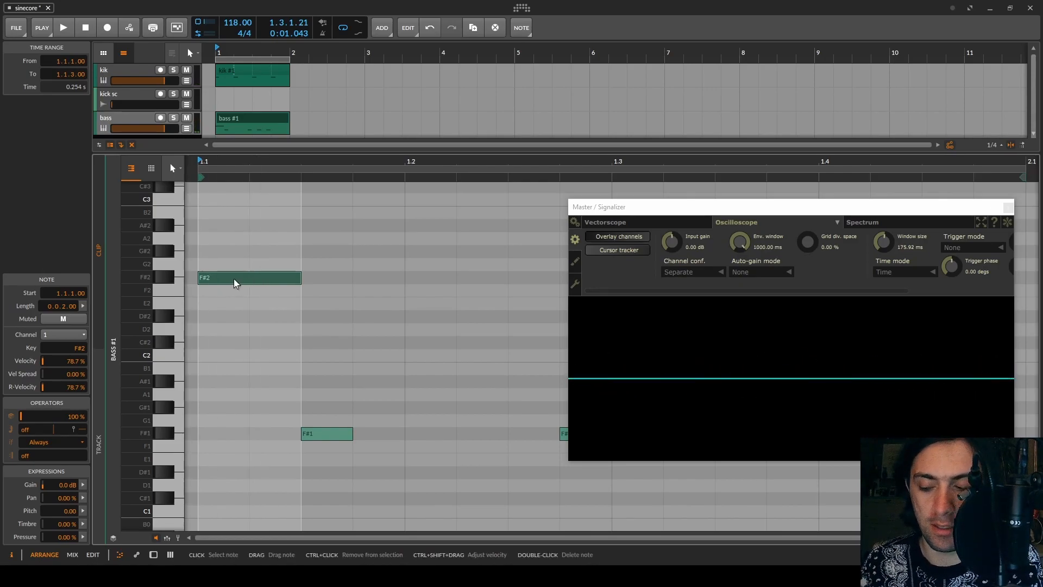
key("shift+Up")
key("space")
key("space")
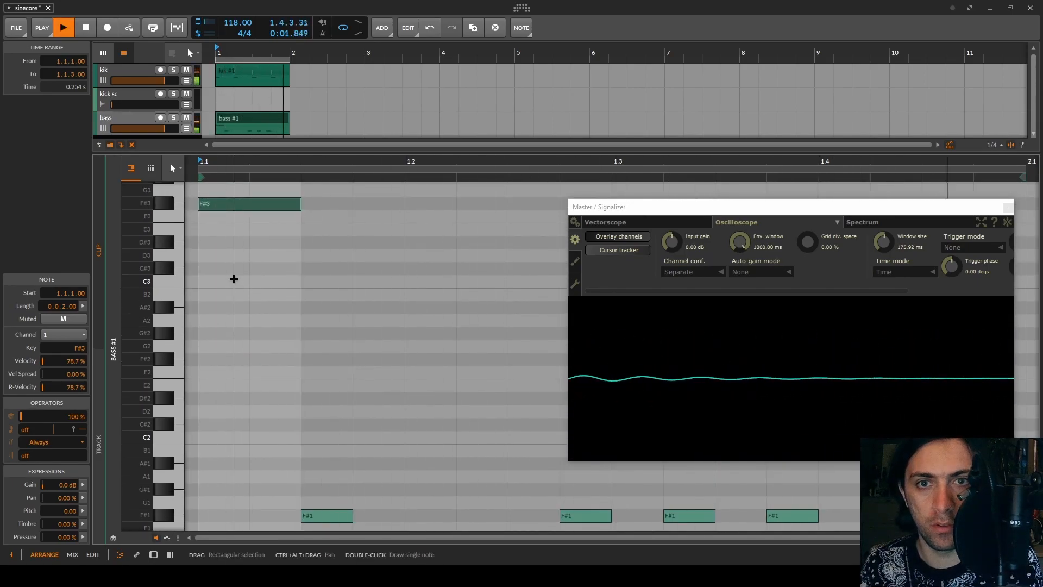
Add a note lasting 0.0.2.00 at 1.4.3 in the bass clip, pitch it to E2 and audition the pattern
left_click_drag(896, 204, 554, 364)
left_click(935, 242)
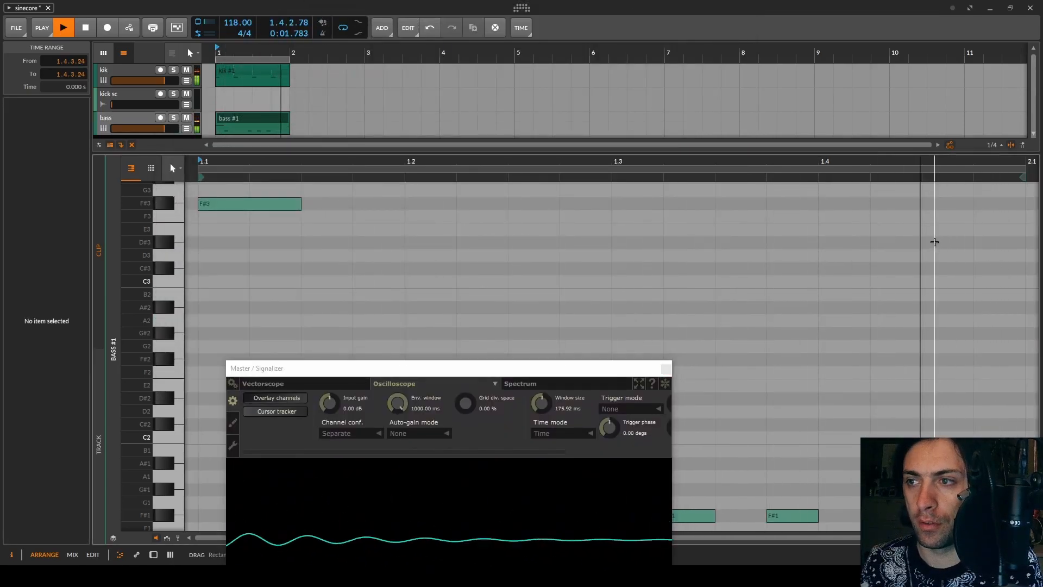
double_click(934, 242)
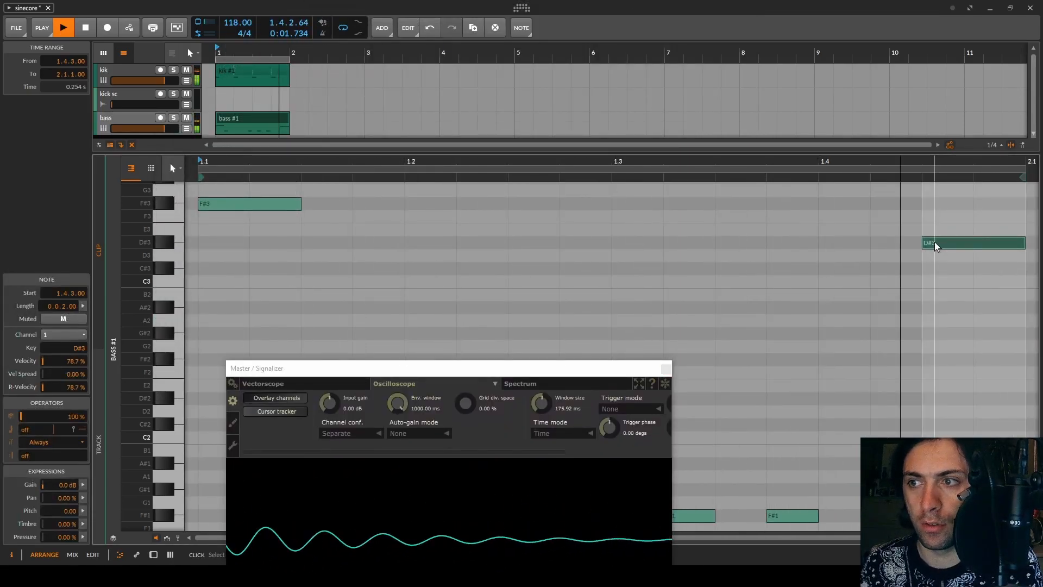
key("Up")
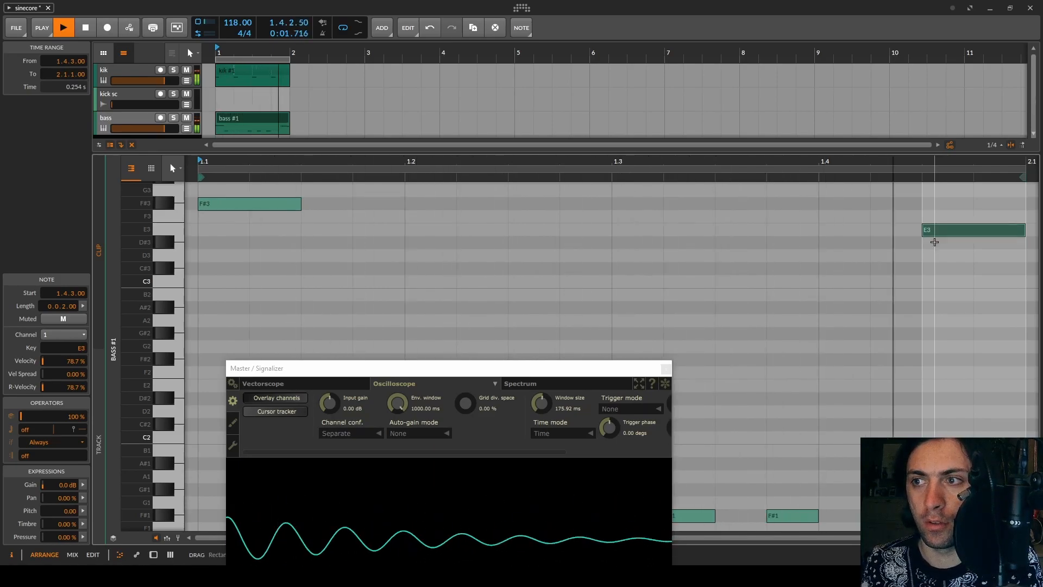
key("shift+Down")
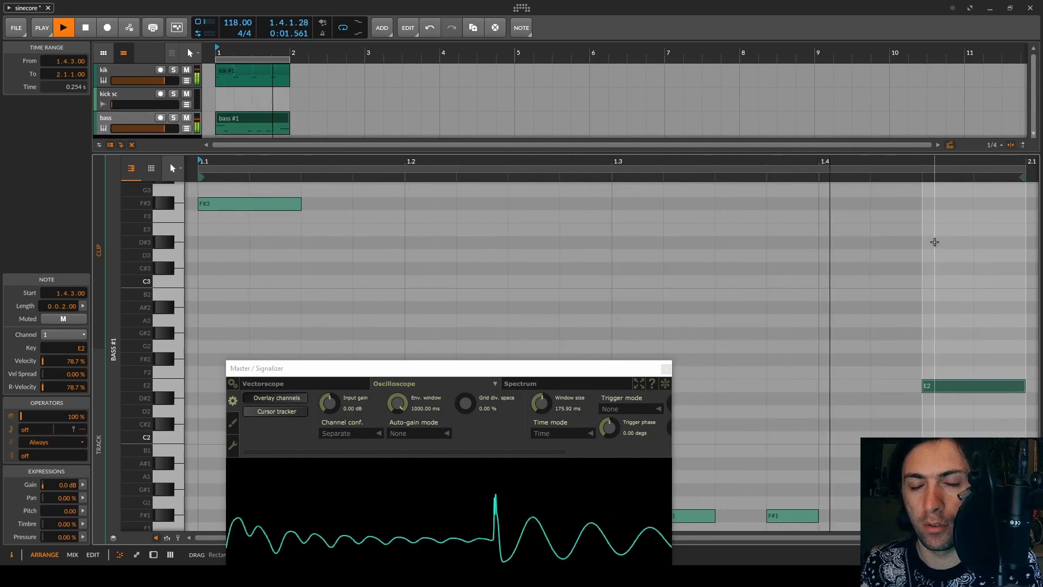
key("space")
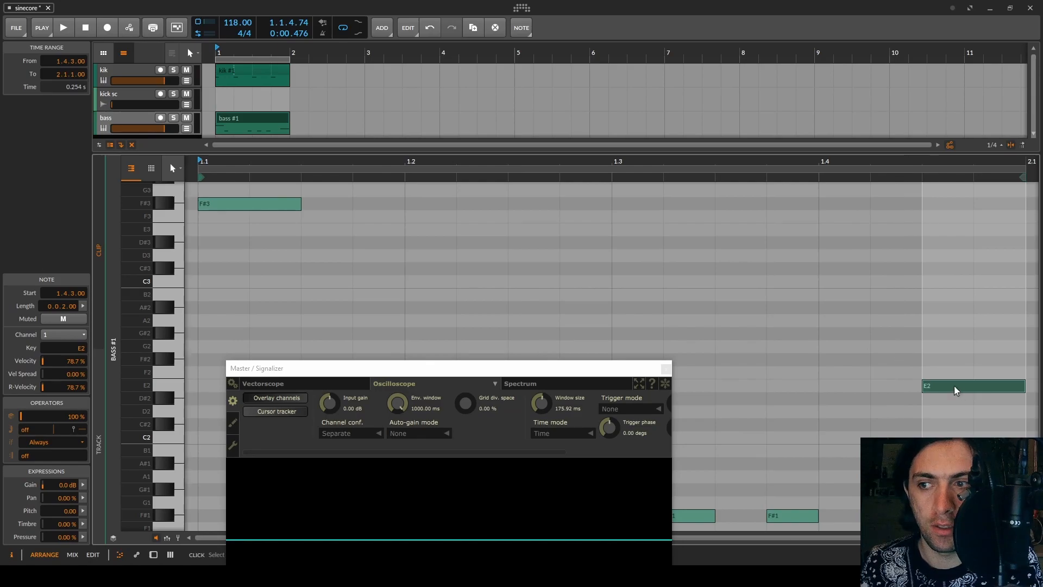
Duplicate the bass track, trimming the original clip to end at 1.4 and the copy's clip to start at 1.4
left_click(133, 118)
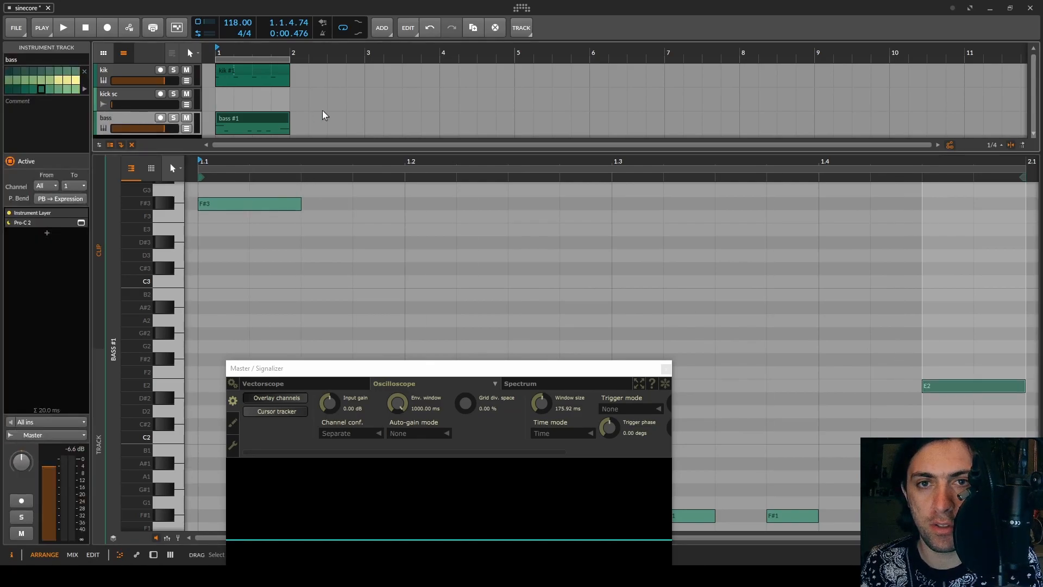
key("ctrl+d")
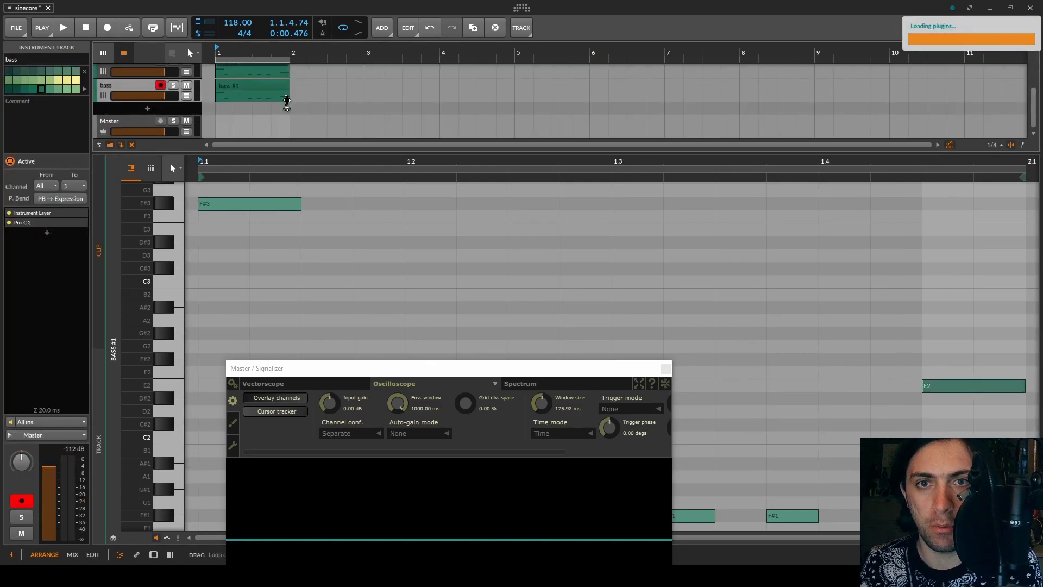
left_click_drag(287, 103, 270, 103)
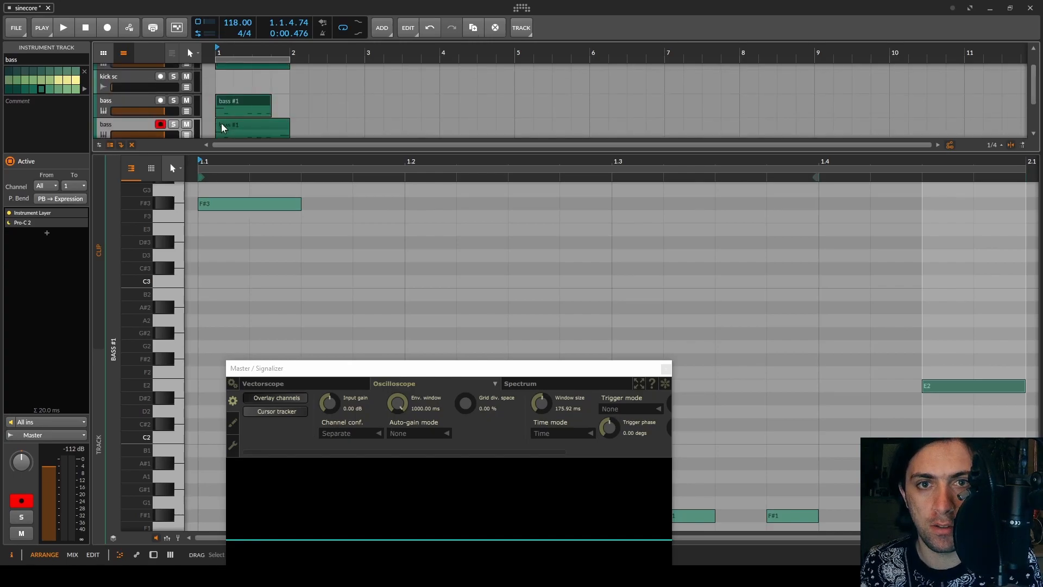
left_click_drag(217, 125, 288, 109)
Loop the last beat of bar 1 during playback and show the duplicated bass track's devices
left_click(278, 54)
key("space")
key("space")
left_click_drag(216, 61, 296, 61)
key("space")
double_click(111, 128)
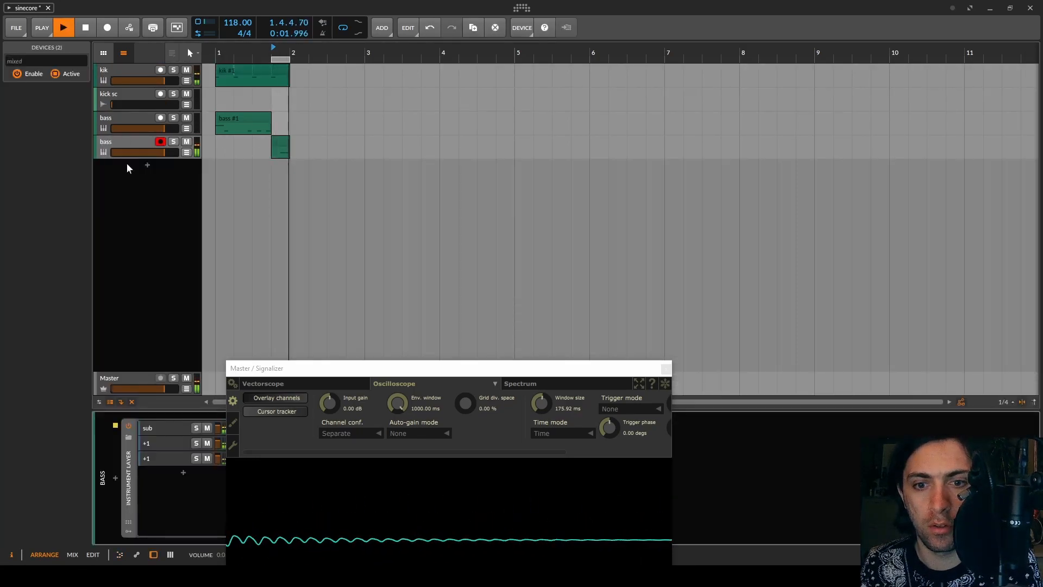
Rebalance the layer volumes in the duplicated bass track's Instrument Layer, temporarily muting the sub and middle +1 layers to compare
left_click_drag(635, 367, 1011, 136)
left_click(206, 444)
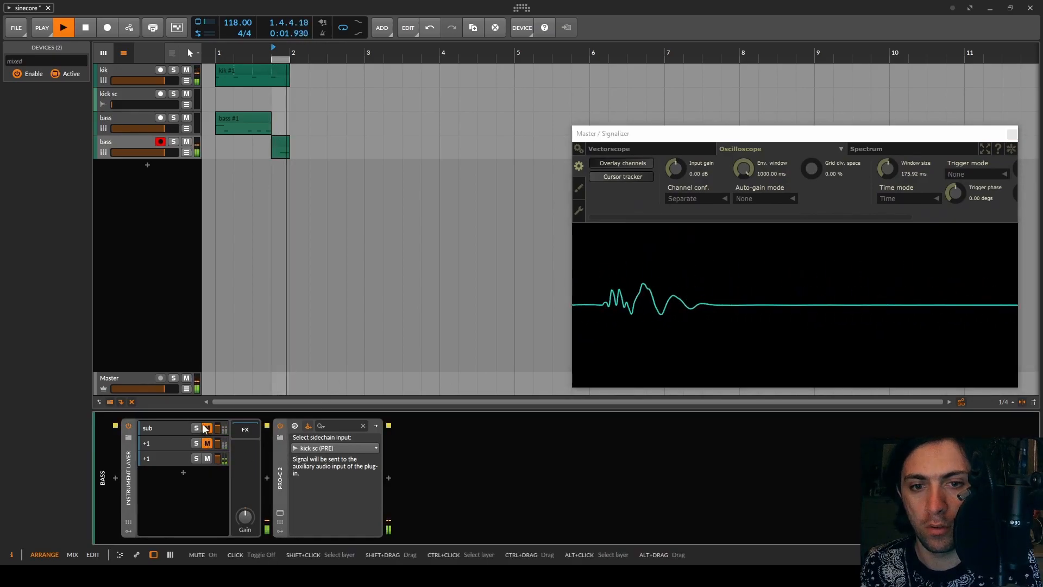
left_click(162, 459)
left_click_drag(218, 460, 218, 440)
left_click(207, 443)
left_click(183, 445)
left_click(207, 428)
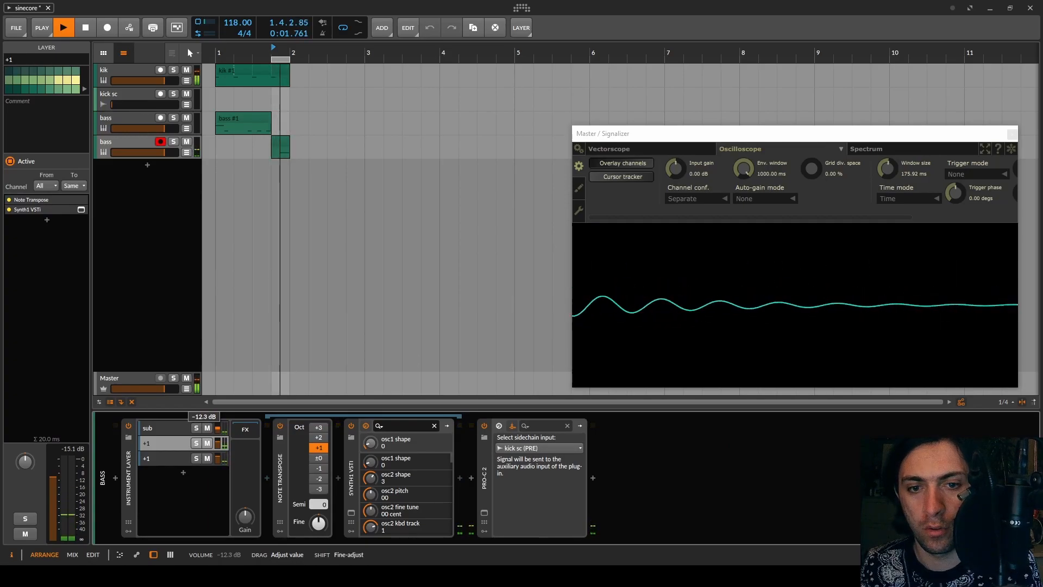
Add a new instrument track below the bass tracks and load MS-2 1.3 on it
left_click(147, 165)
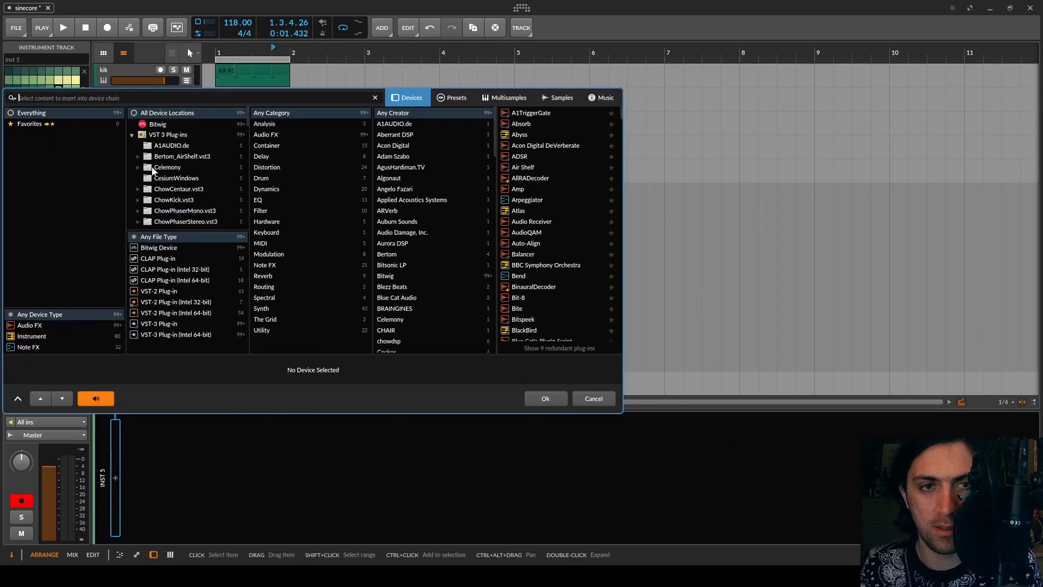
type("ms")
double_click(532, 113)
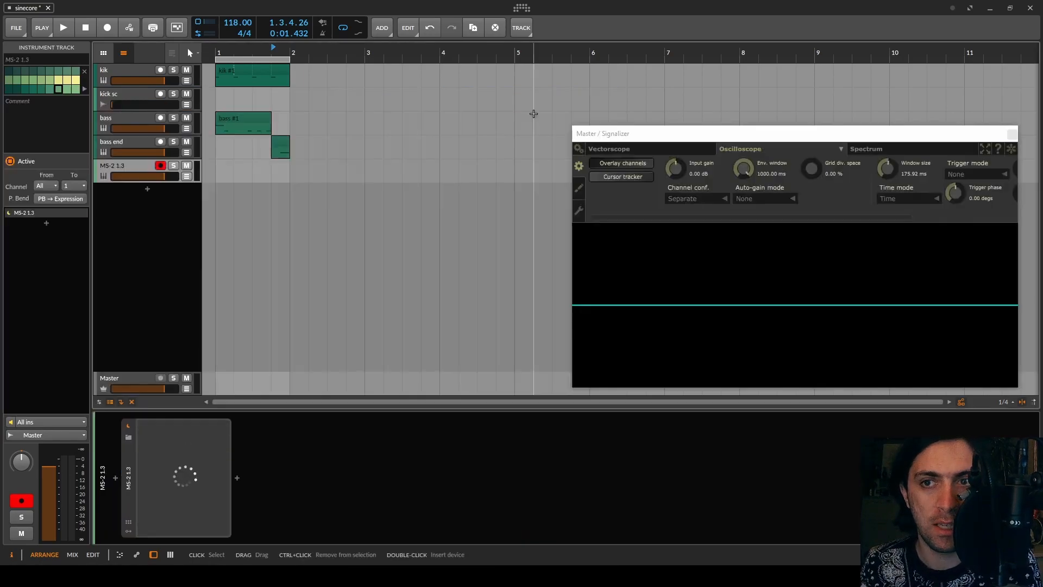
Create a clip at bar 1 on the MS-2 track and fill it with F#6 notes lasting 0.0.0.50 on every sixteenth
double_click(224, 166)
double_click(204, 342)
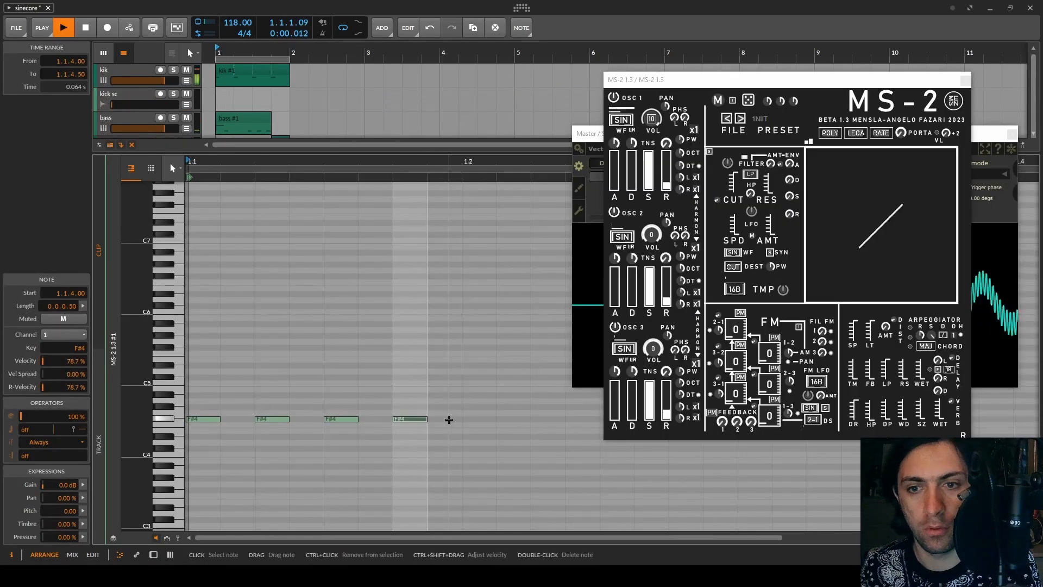
double_click(480, 419)
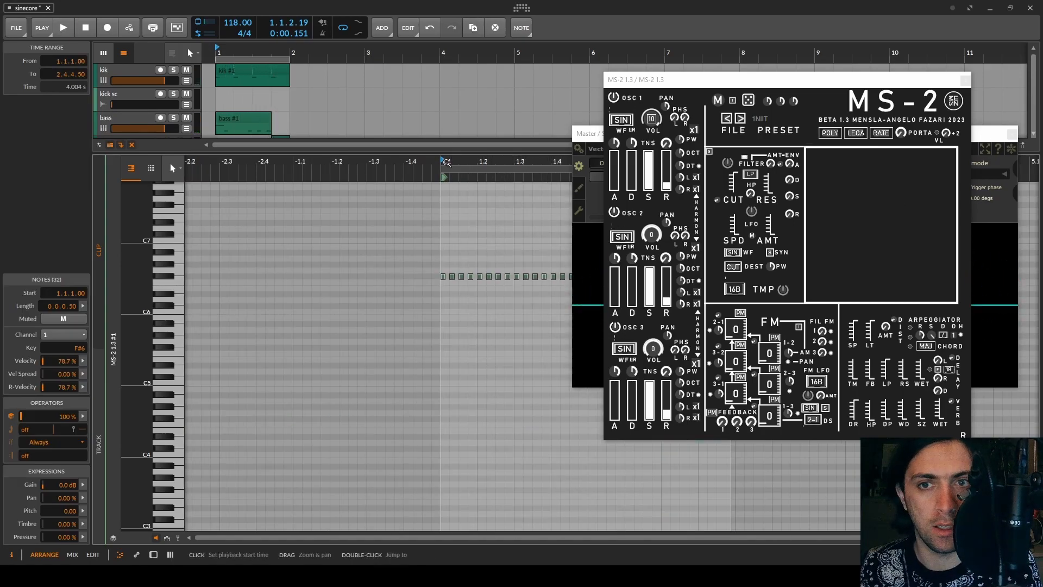
left_click_drag(440, 153, 441, 537)
Disarm recording on the MS-2 track and lower its volume to -33.6 dB during playback
left_click(161, 166)
left_click_drag(164, 176, 126, 176)
key("space")
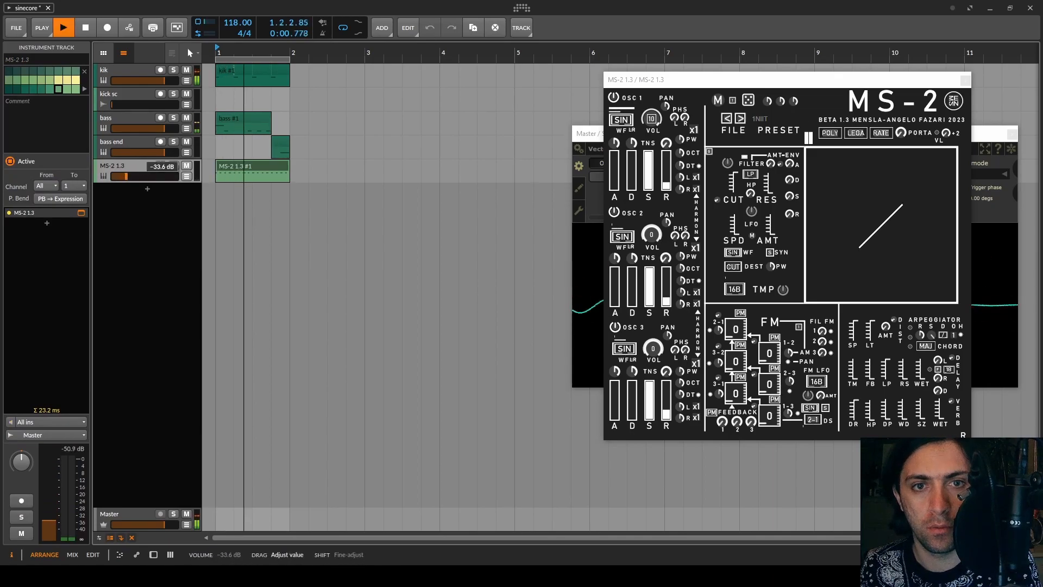
left_click_drag(818, 84, 518, 67)
key("space")
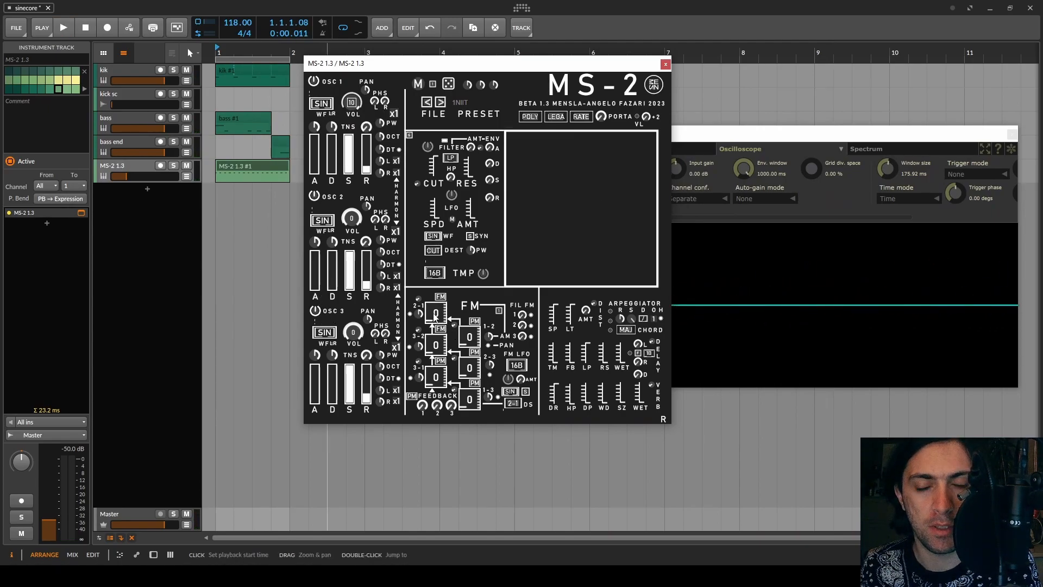
Set the MS-2 FM amounts to 9 for 2-1 and 6 for 3-2 during playback
key("space")
left_click_drag(435, 317, 440, 284)
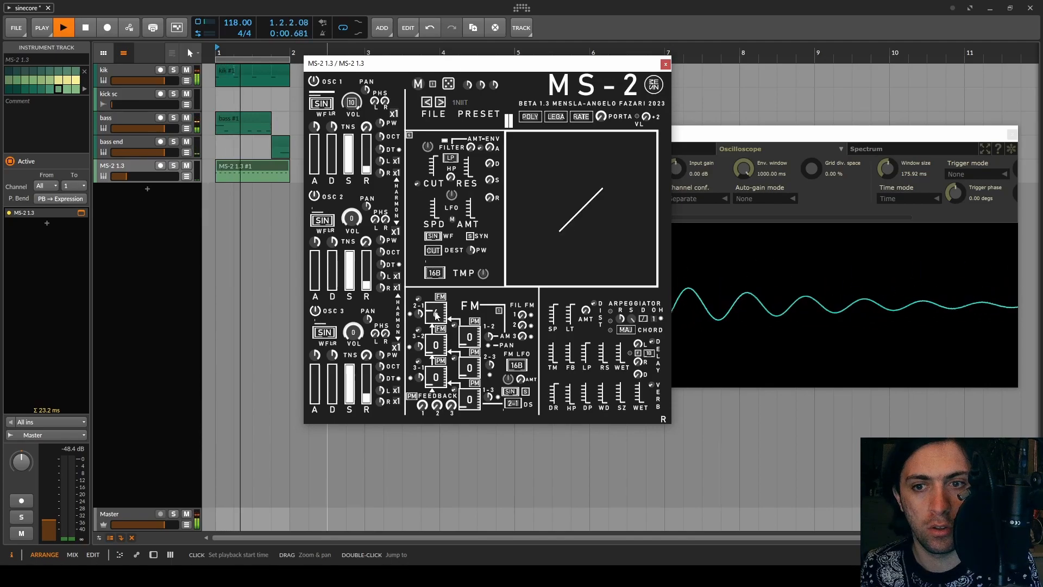
left_click_drag(436, 309, 439, 291)
left_click_drag(439, 344, 444, 275)
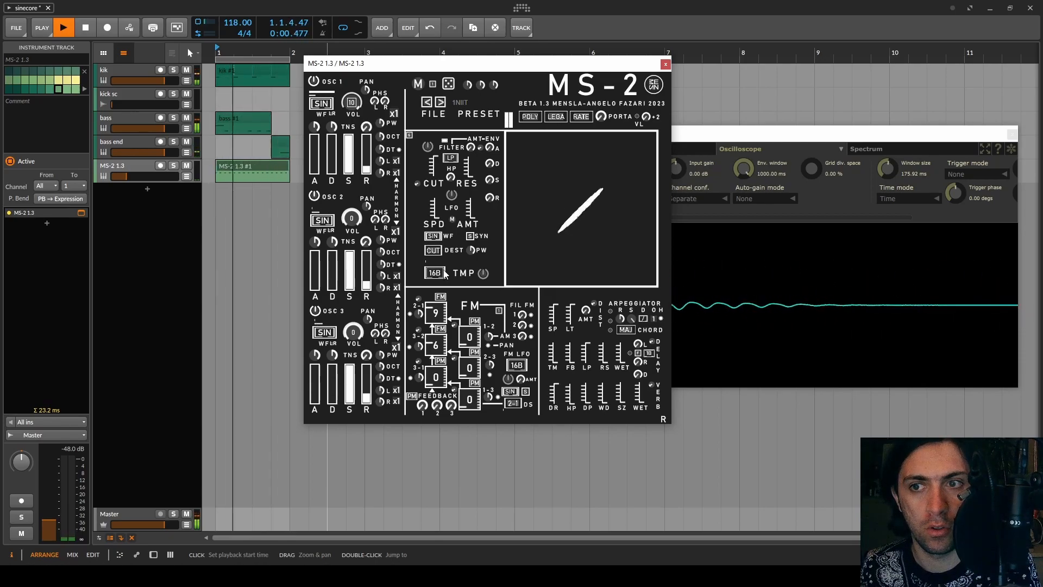
Solo the MS-2 track, shape OSC 1 with zero sustain and about half decay, and raise the track volume
left_click(173, 167)
key("space")
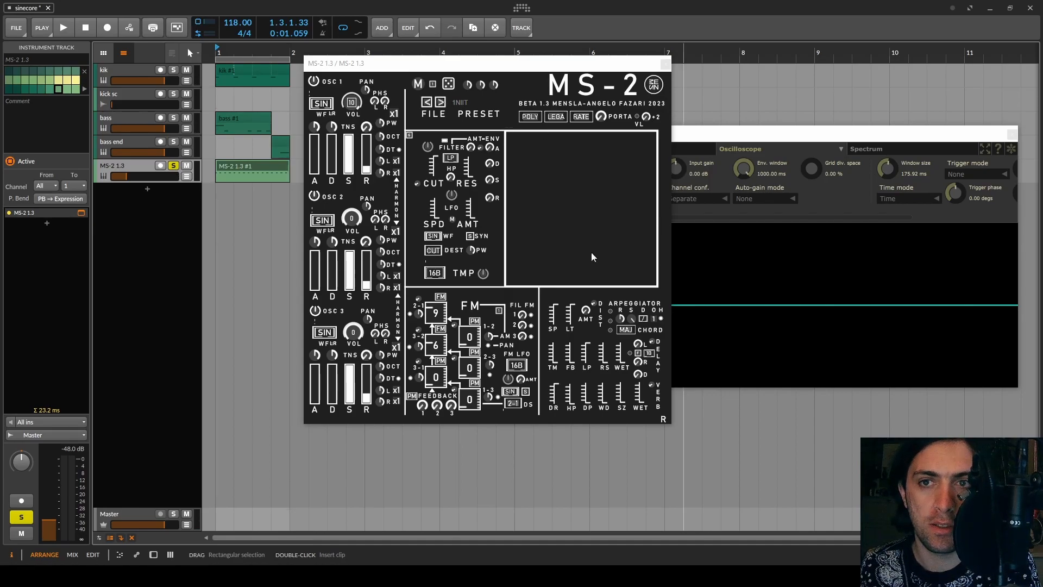
left_click(411, 238)
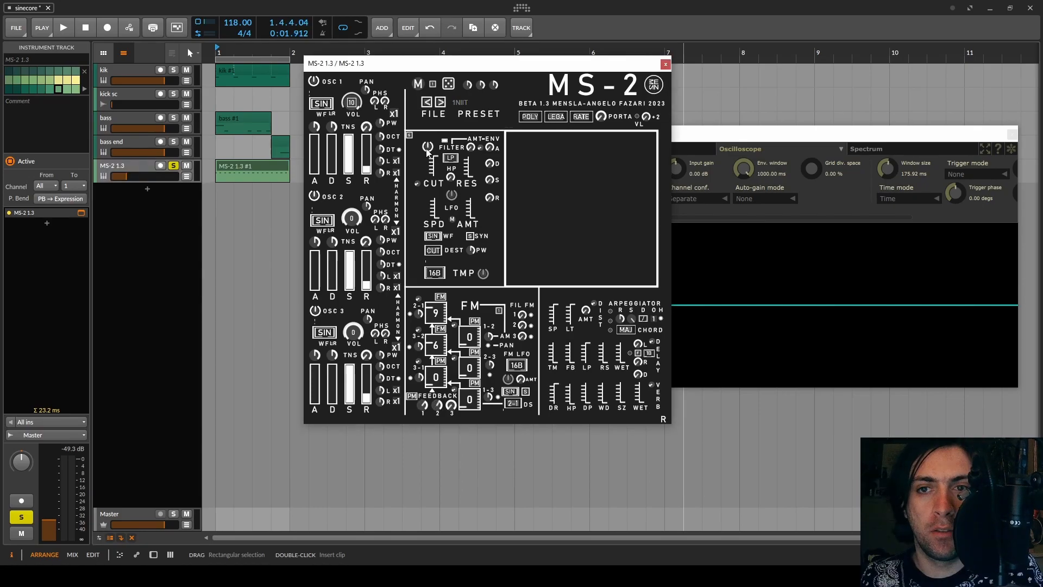
key("space")
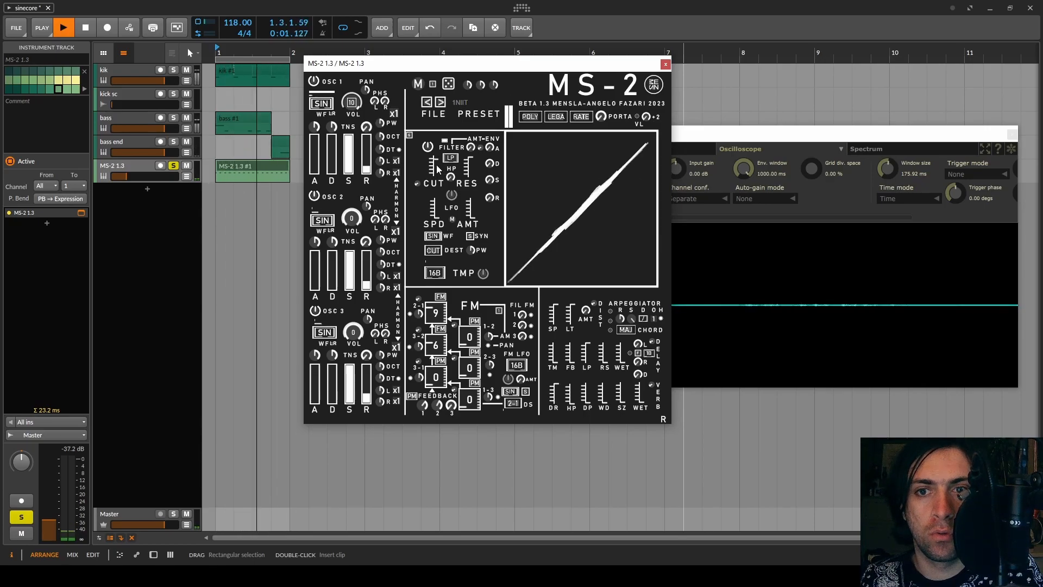
left_click_drag(349, 146, 334, 126)
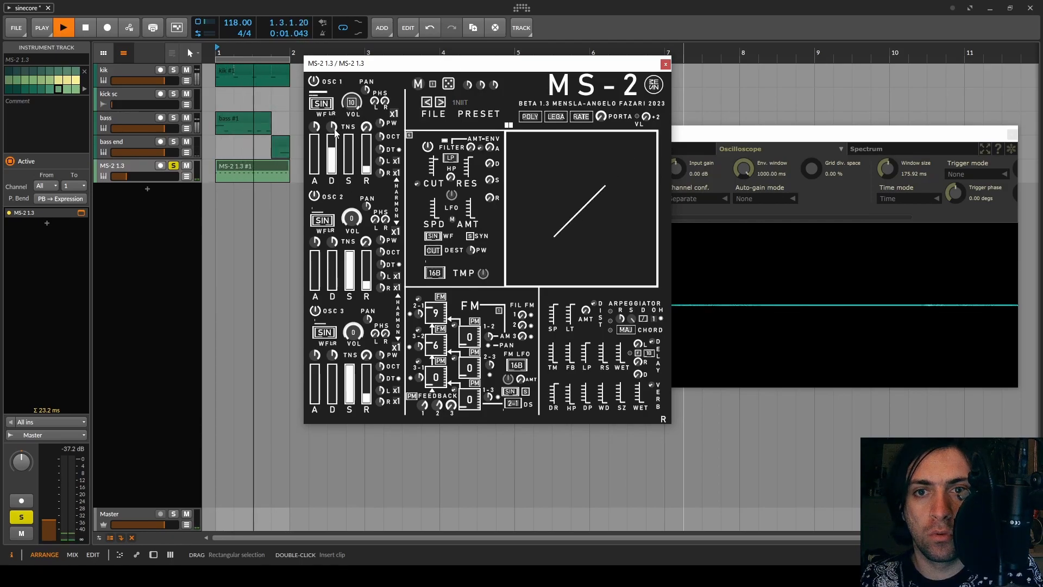
mouse_move(139, 175)
left_mouse_down()
mouse_move(139, 166)
mouse_move(135, 176)
left_mouse_up()
left_click_drag(331, 159, 334, 151)
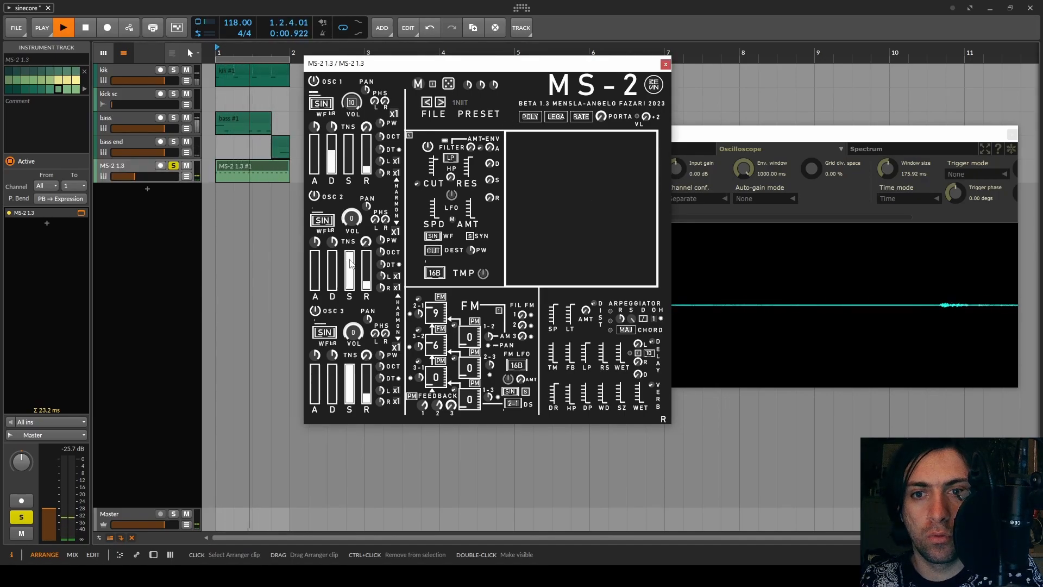
Drop the sustain of OSC 2 and OSC 3 to zero, raise their decays by ear and unsolo the MS-2 track
left_click_drag(333, 260, 337, 196)
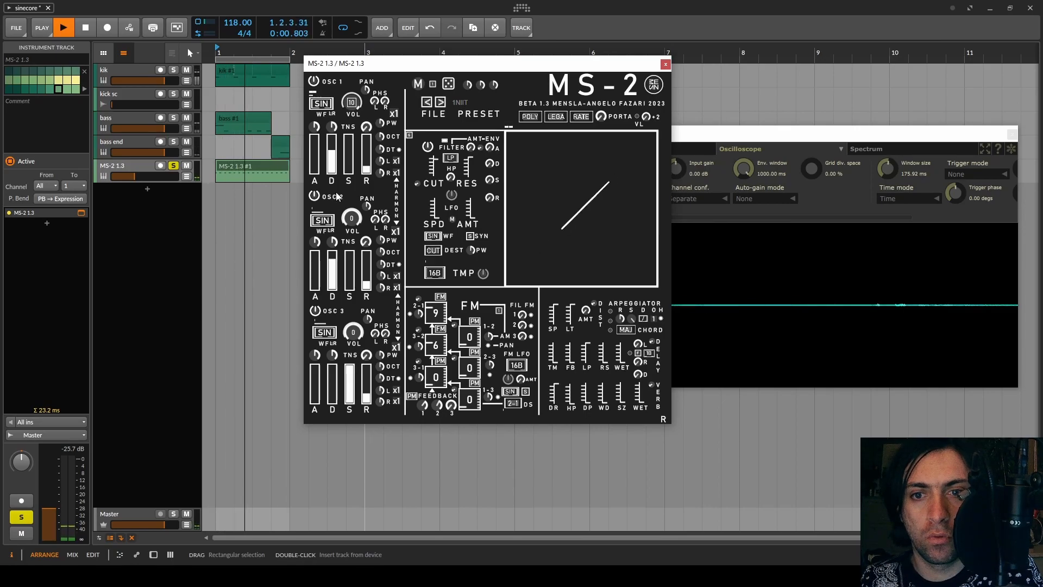
left_click_drag(333, 149, 334, 156)
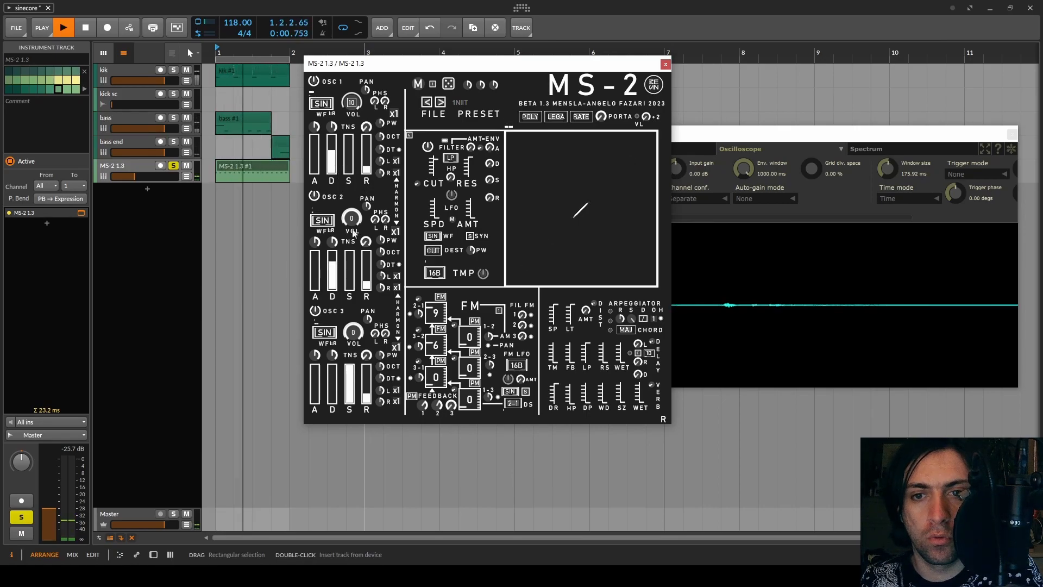
left_click_drag(332, 274, 333, 278)
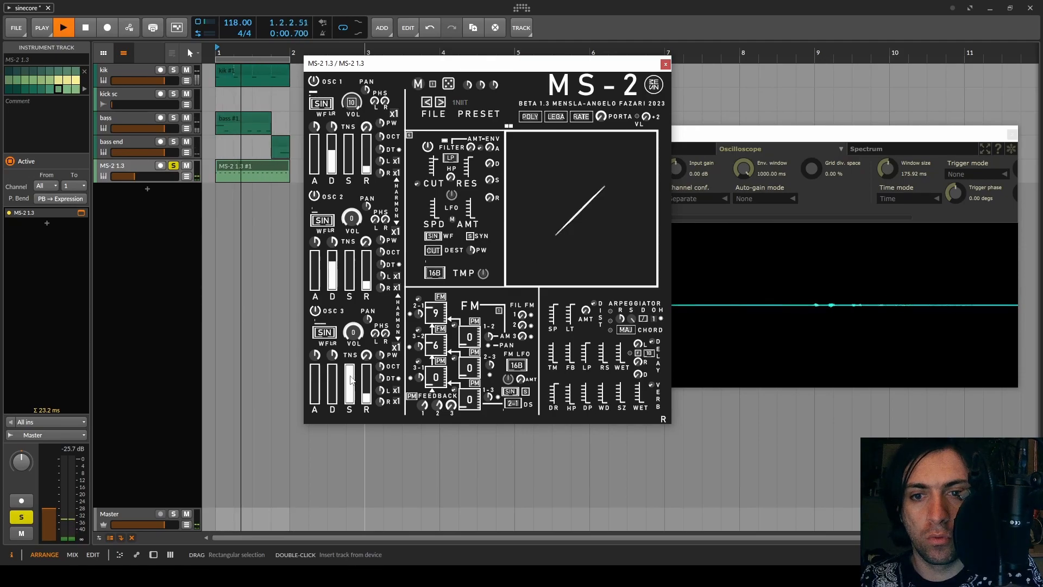
left_click_drag(332, 397, 337, 371)
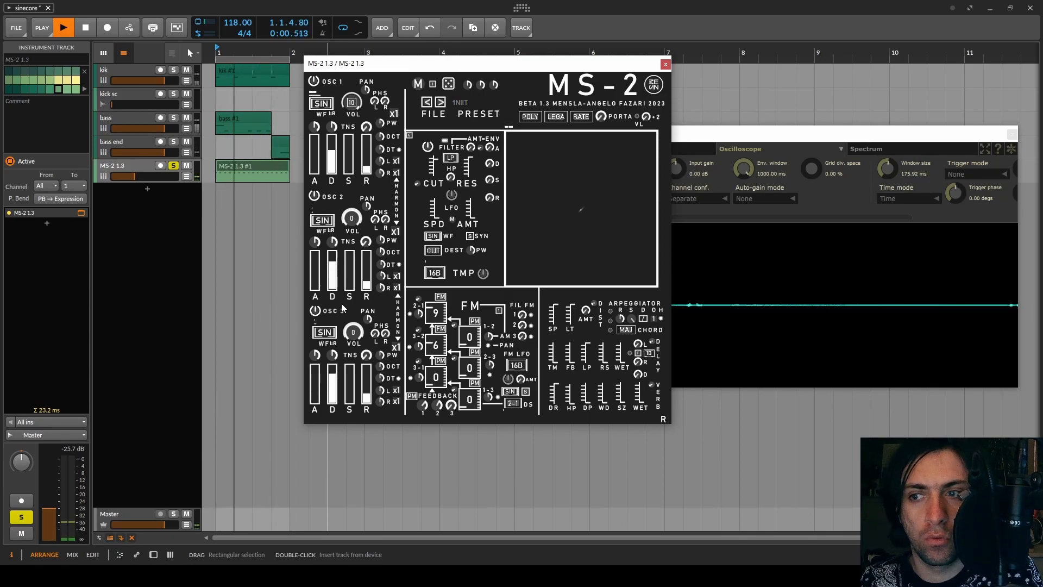
key("space")
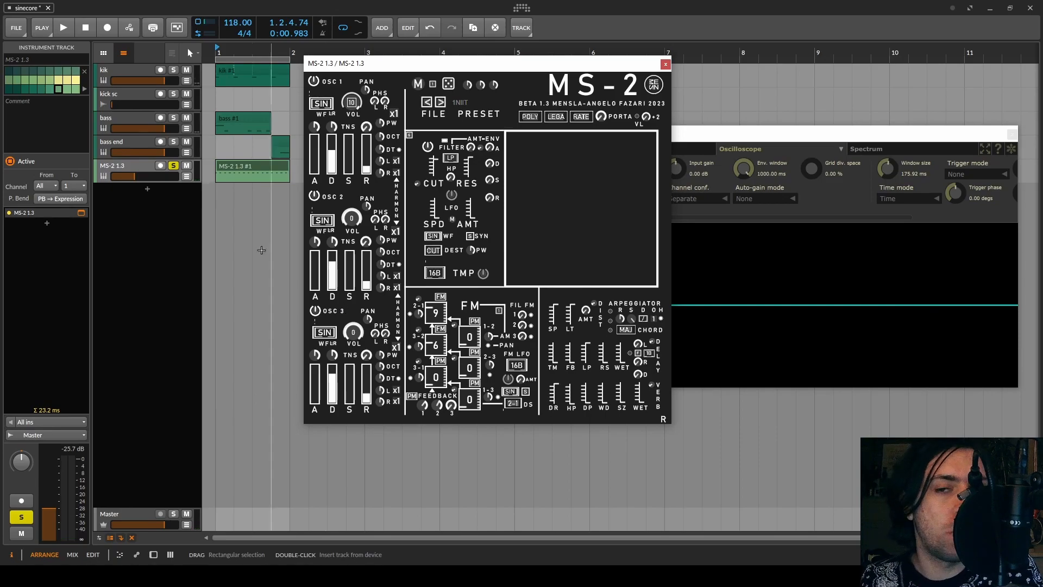
left_click(173, 165)
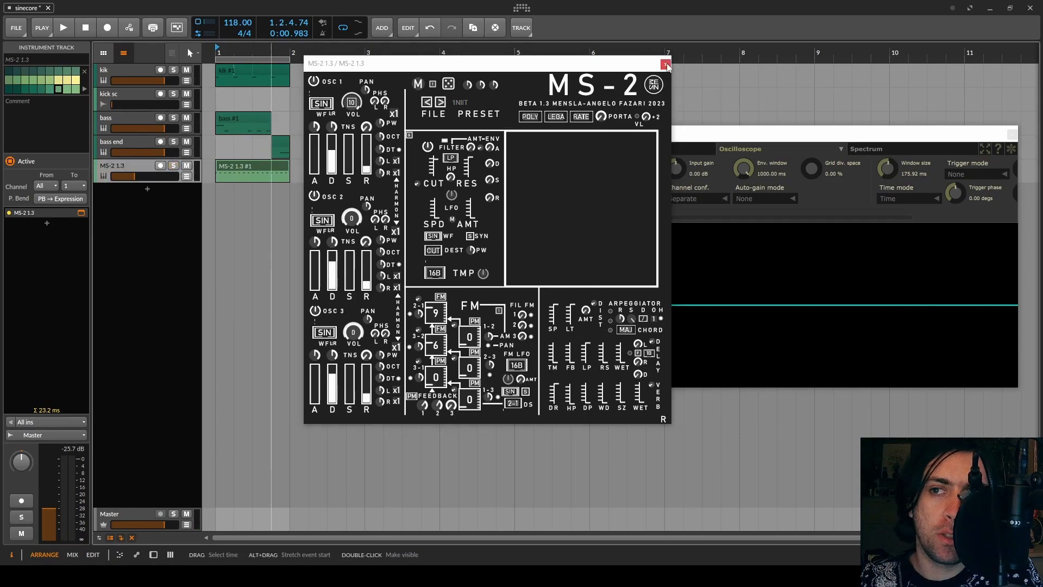
Play the loop, nudge the MS-2 track's volume and rename the track as hat
left_click(666, 64)
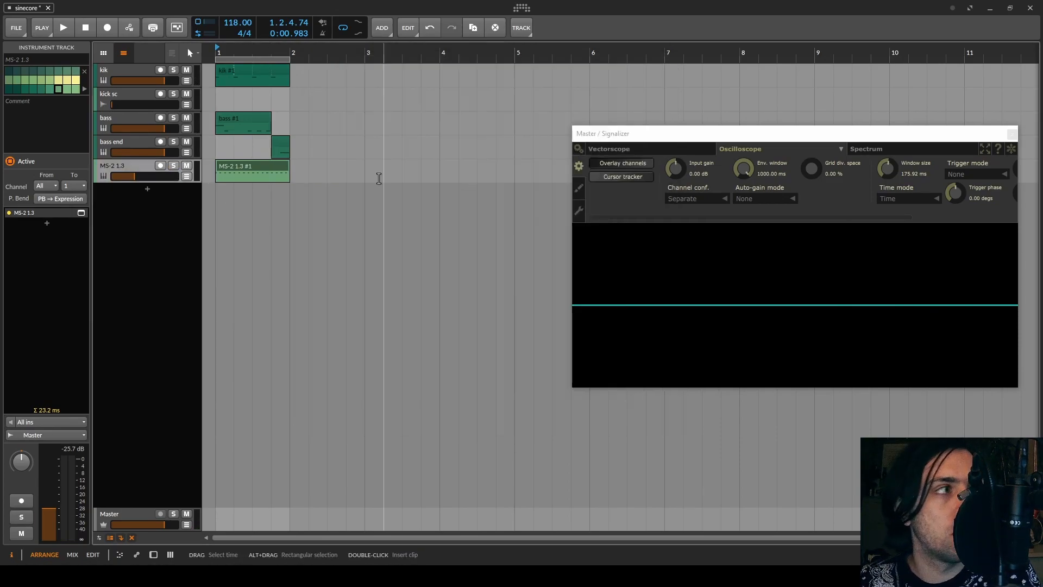
key("space")
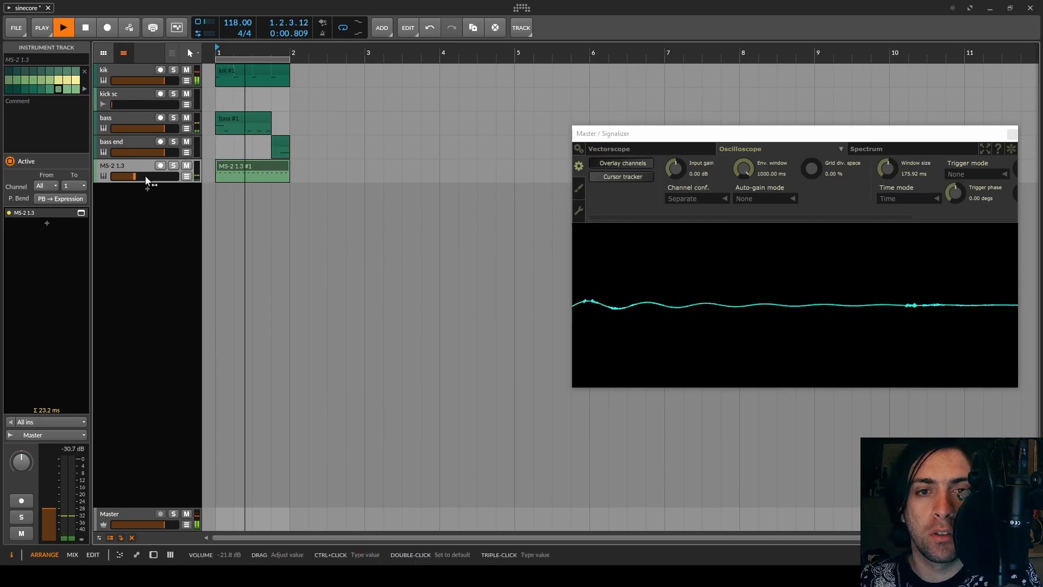
left_click_drag(134, 176, 135, 176)
double_click(119, 166)
type("hat")
key("Return")
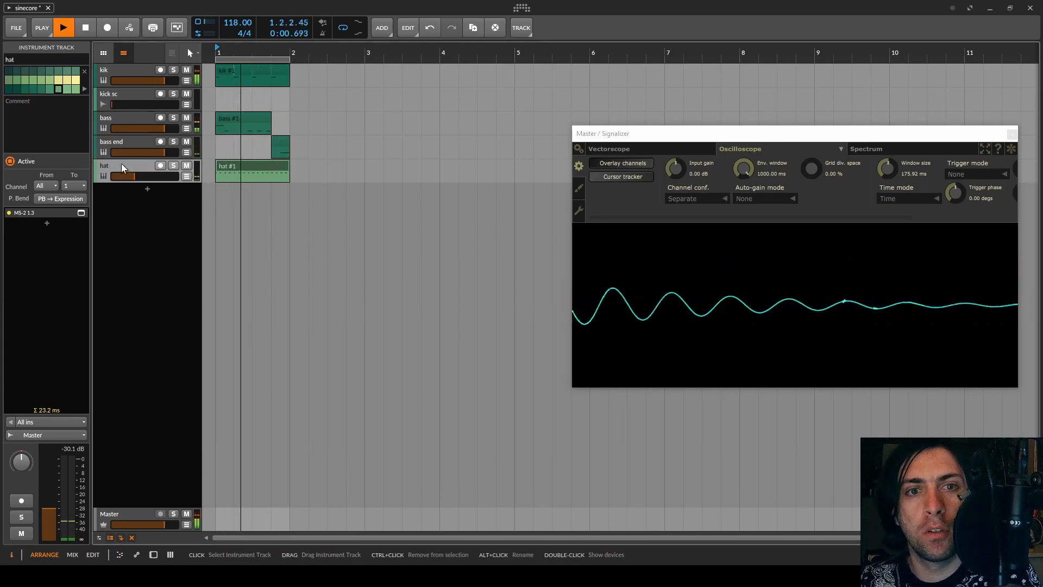
key("space")
Rename the bass track's Pro-C 2 as SC KIK and collapse the device
left_click(115, 119)
double_click(115, 119)
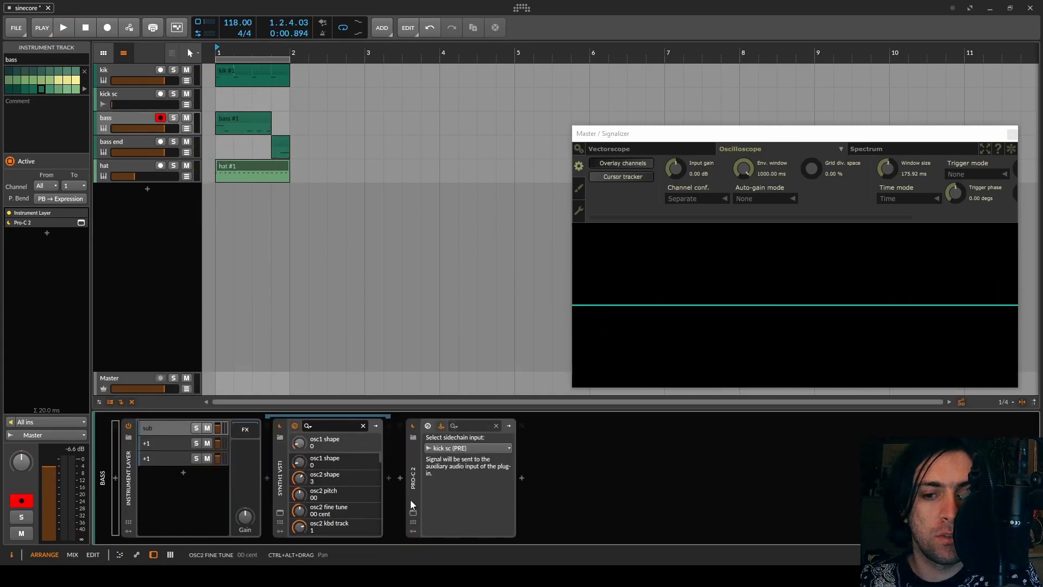
left_click(412, 482)
left_click(40, 82)
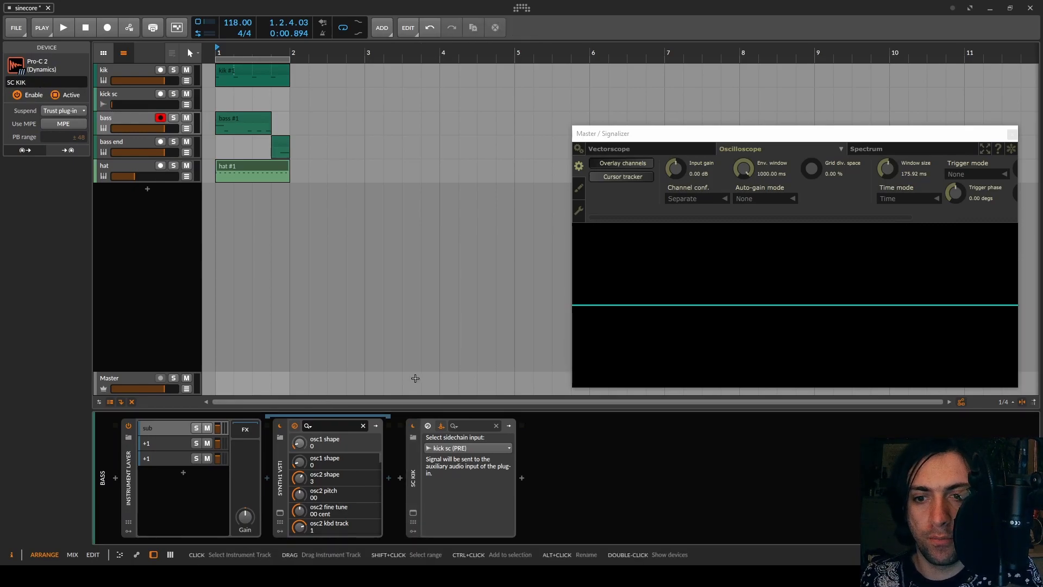
double_click(413, 475)
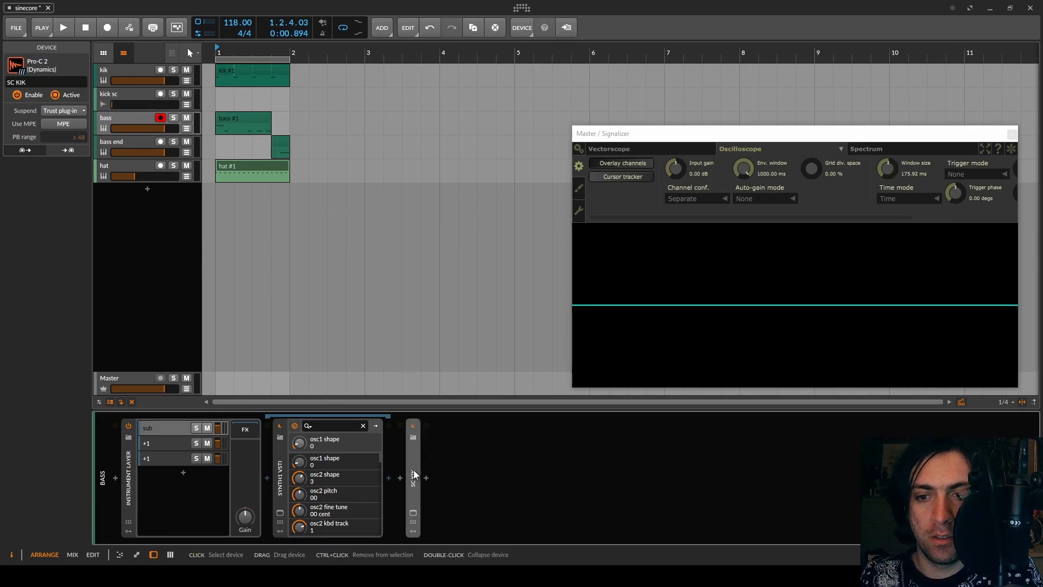
Copy the SC KIK compressor to the hat track after MS-2 and adjust its threshold during playback
left_click(114, 165)
key("space")
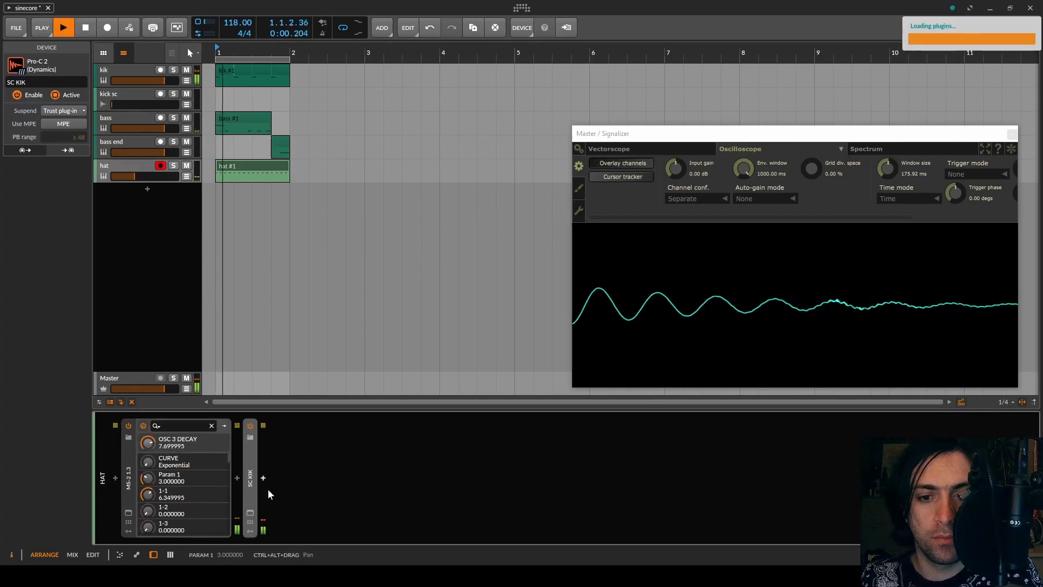
left_click(250, 512)
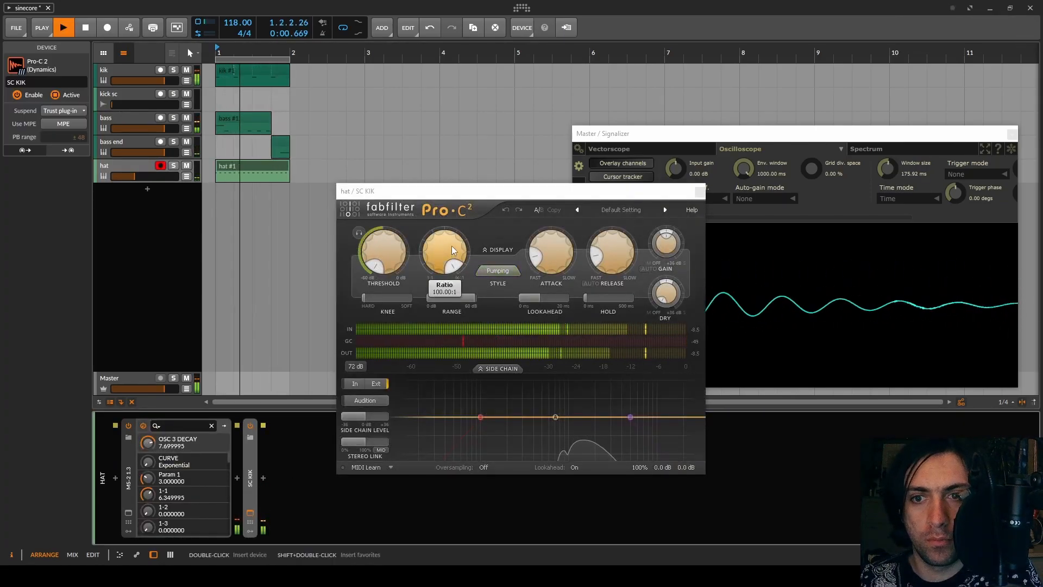
mouse_move(390, 254)
left_mouse_down()
mouse_move(392, 211)
mouse_move(392, 273)
left_mouse_up()
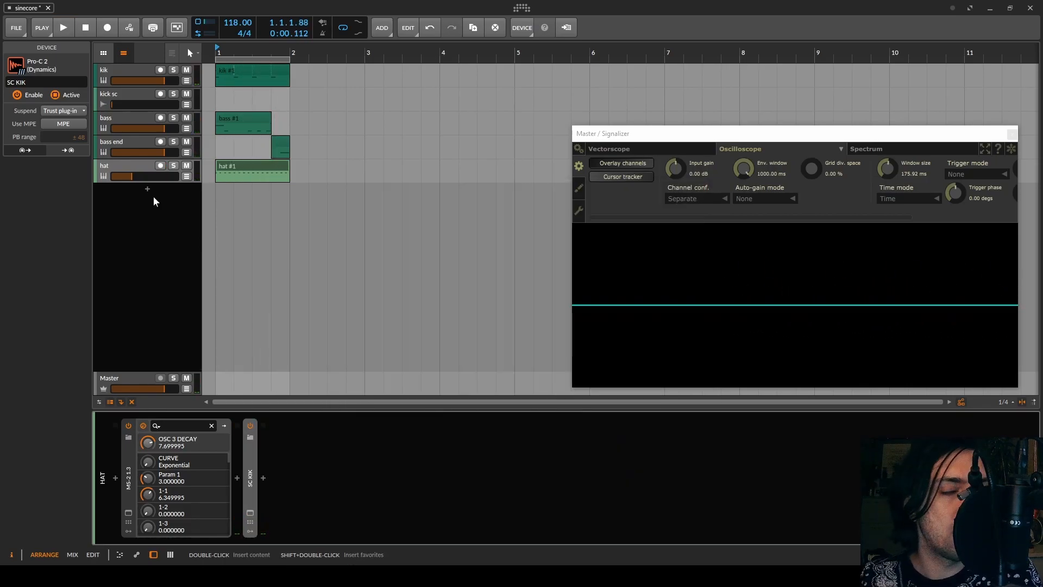
Add a new instrument track with MS-2 1.3 below the hat track
double_click(151, 192)
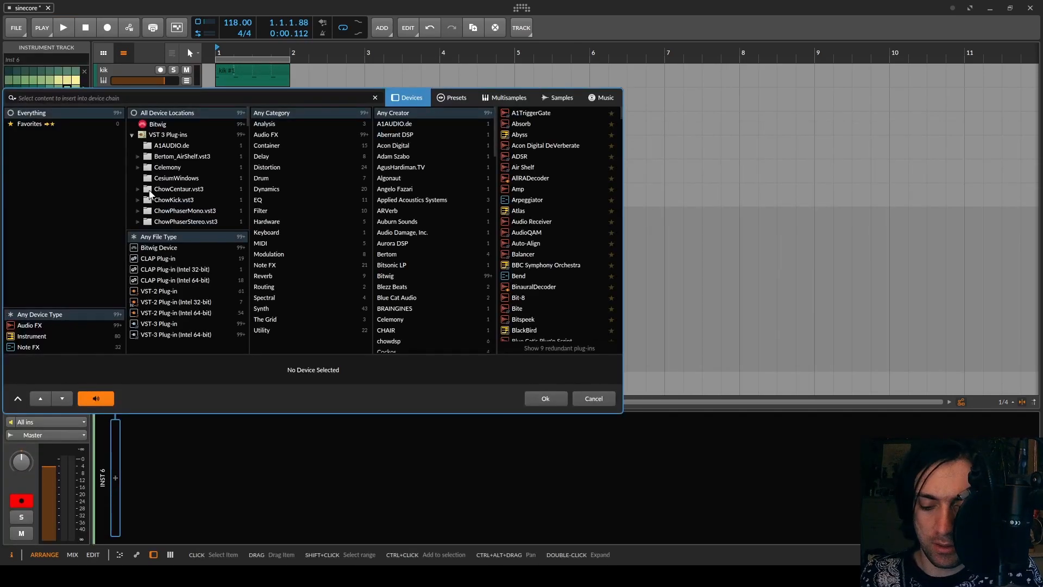
type("ms")
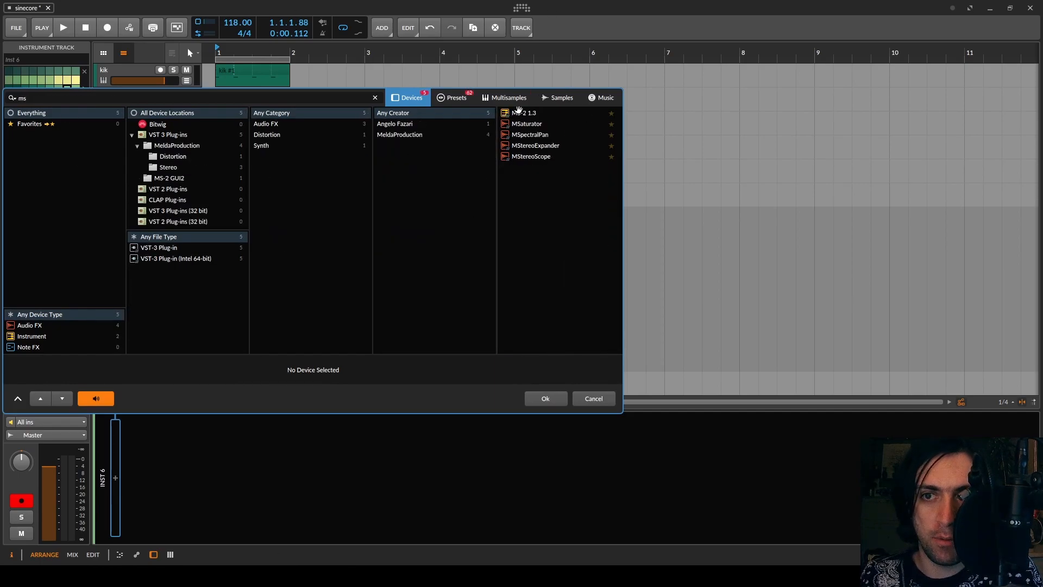
double_click(518, 113)
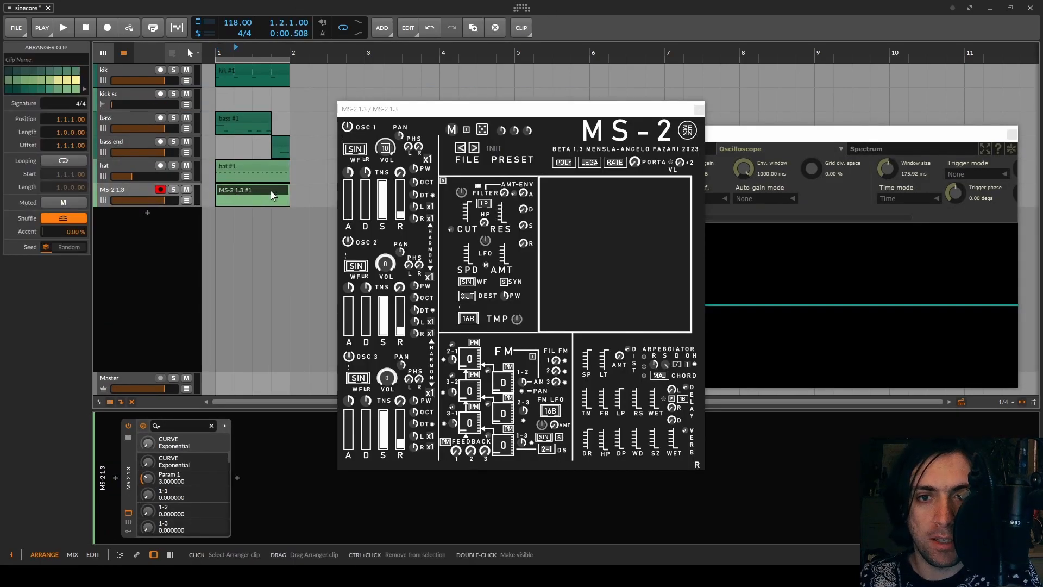
Draw a sixteenth F0 note at beat 1.2 in the new MS-2 track's one-bar clip and play it
left_click(265, 232)
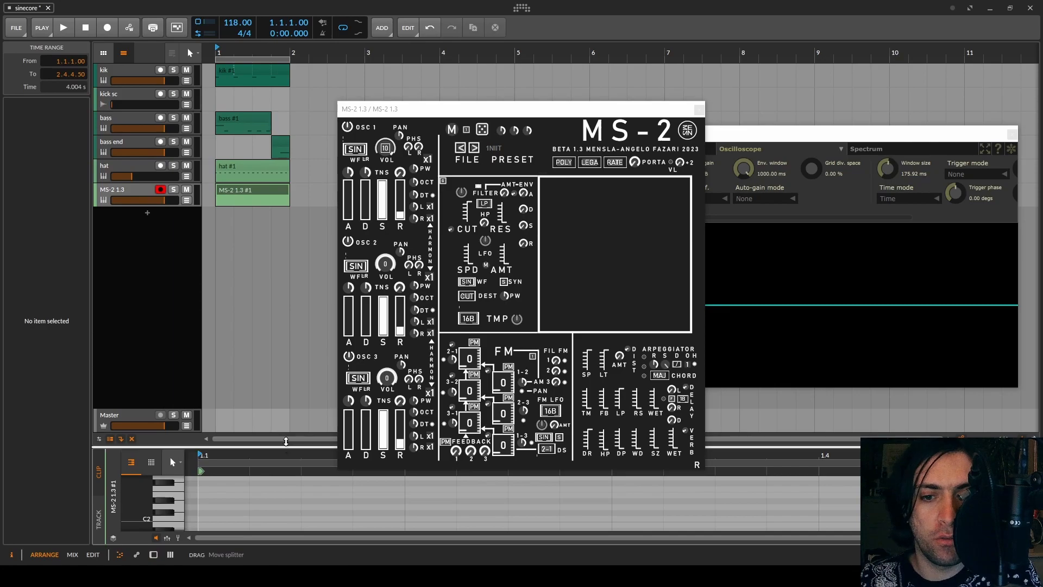
left_click_drag(286, 446, 293, 155)
left_click_drag(406, 109, 655, 131)
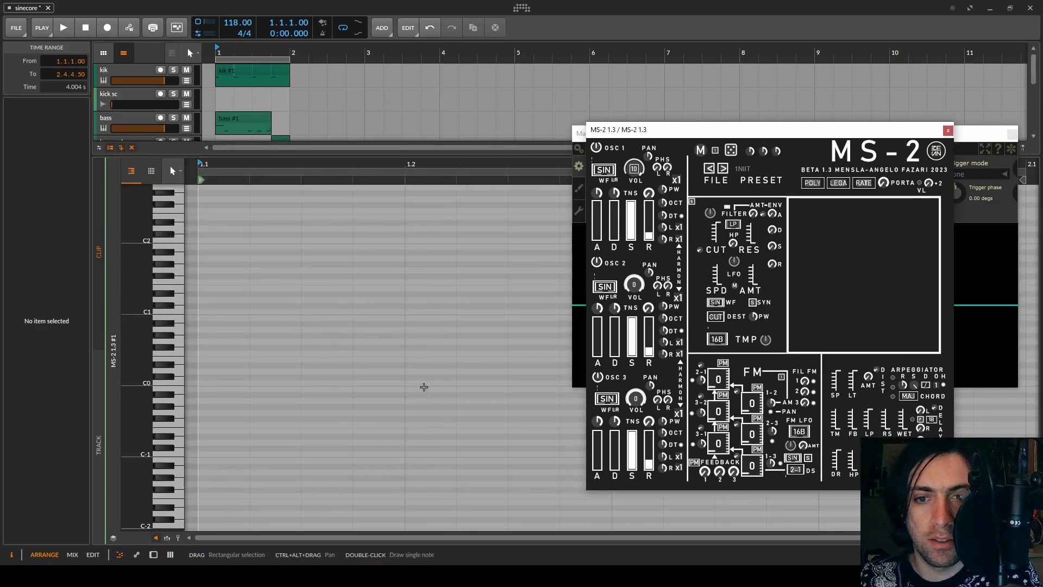
double_click(413, 353)
key("space")
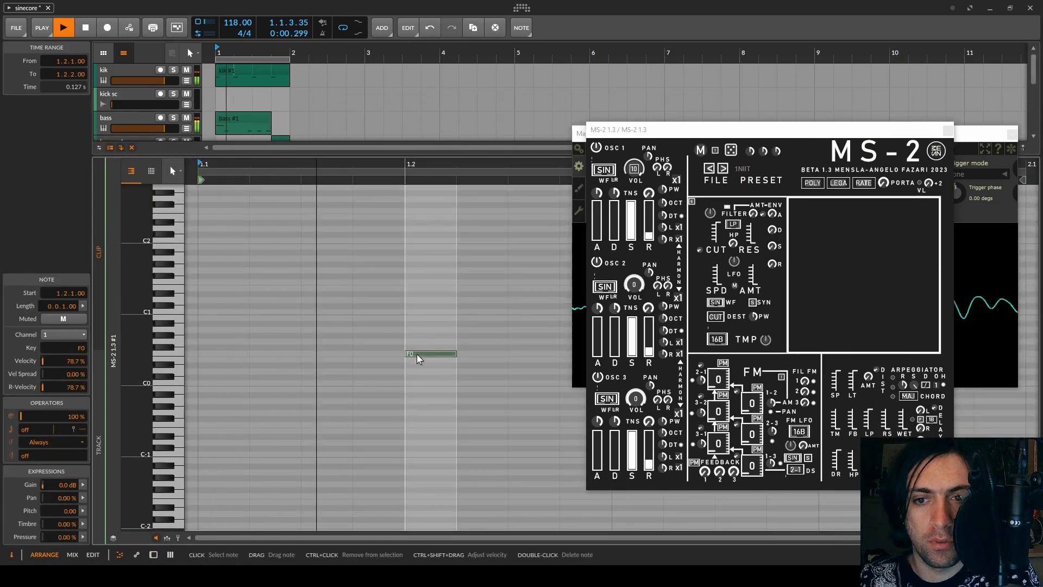
Transpose the note at beat 1.2 to C#2, auditioning different pitches against the loop
key("shift+Up")
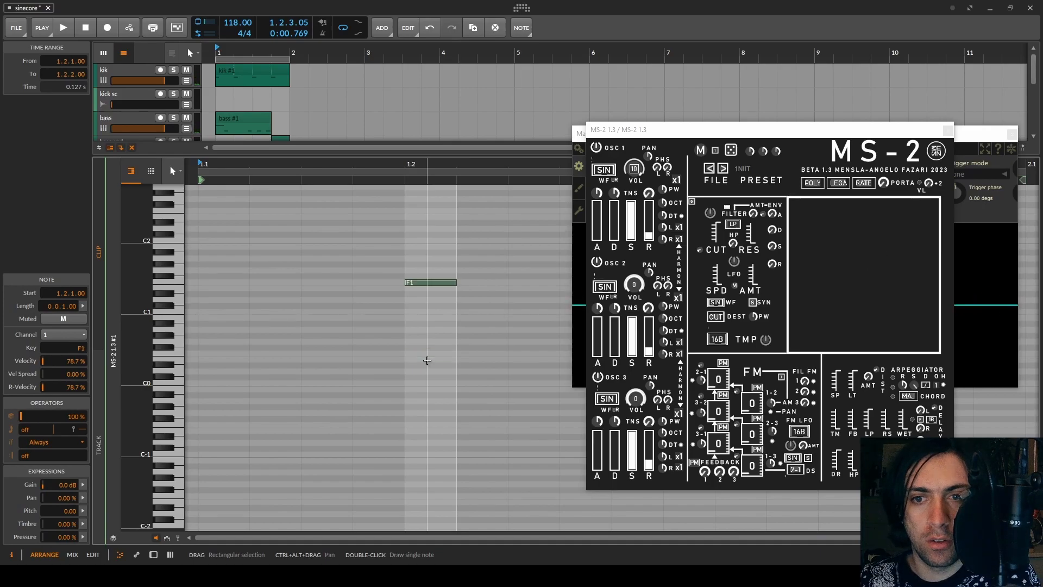
key("space")
key("space")
key("Up")
key("Up")
key("Up")
key("Up")
key("Up")
key("Up")
key("Up")
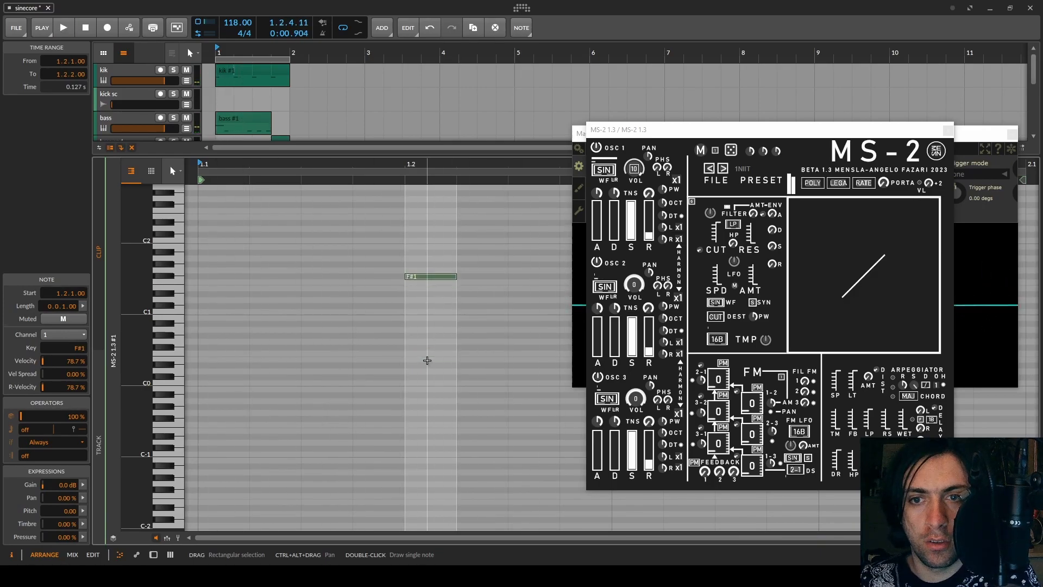
key("Up")
key("Up")
key("Up")
key("Up")
key("Up")
key("space")
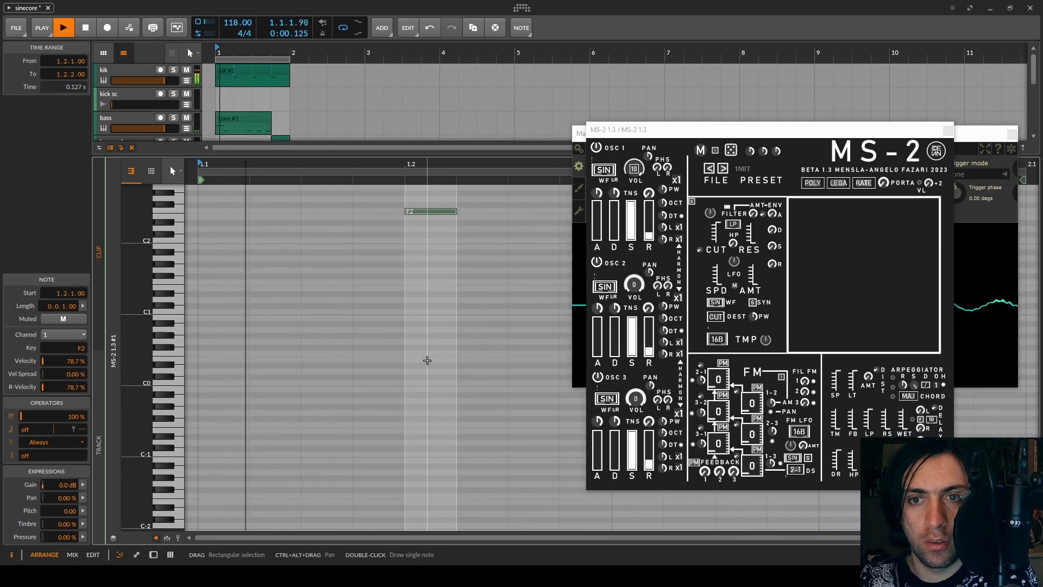
key("space")
key("Up")
key("space")
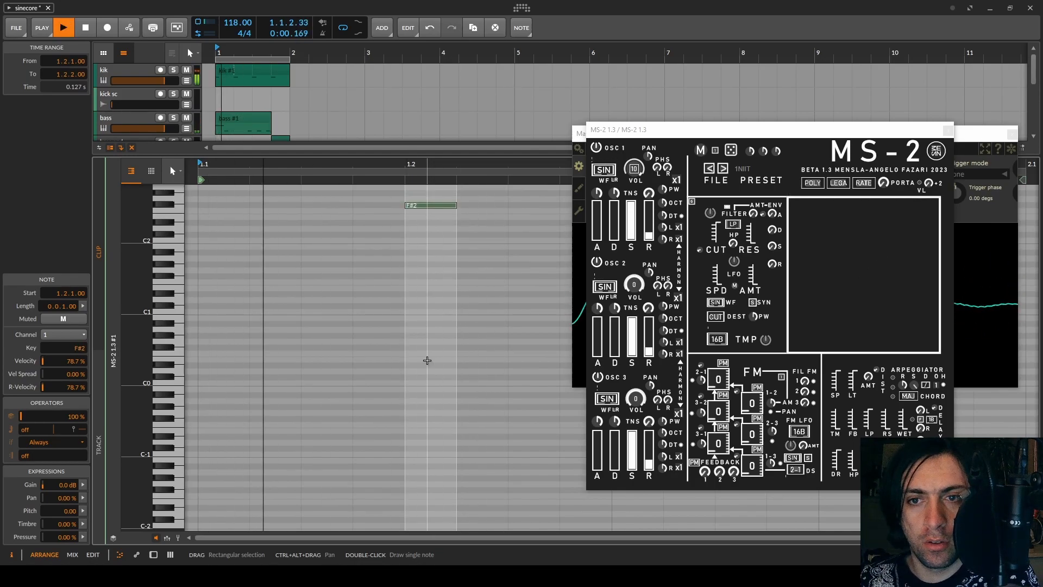
key("space")
key("space")
key("space")
key("Down")
key("Down")
key("Down")
key("space")
key("Down")
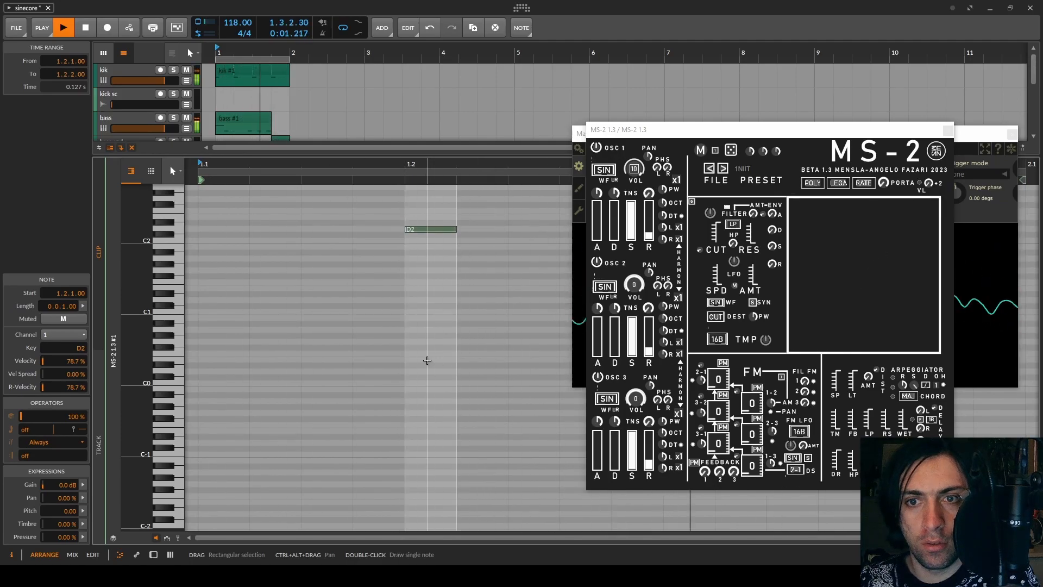
key("Down")
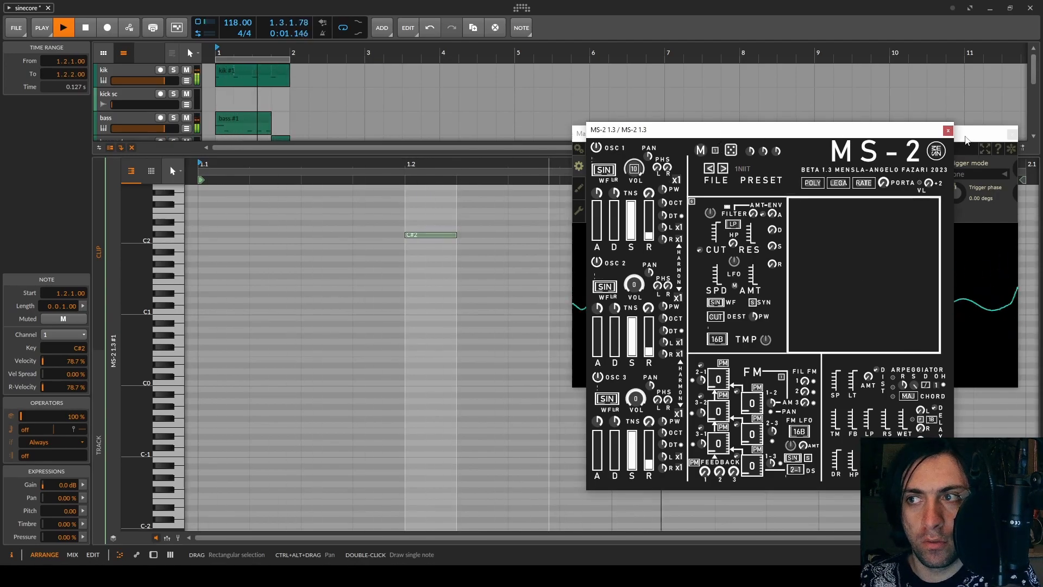
Close the Signalizer window, clear the synth out of the way and add a C#2 note at beat 1.4
left_click(1011, 134)
left_click_drag(787, 134, 454, 372)
left_click(832, 234)
double_click(832, 233)
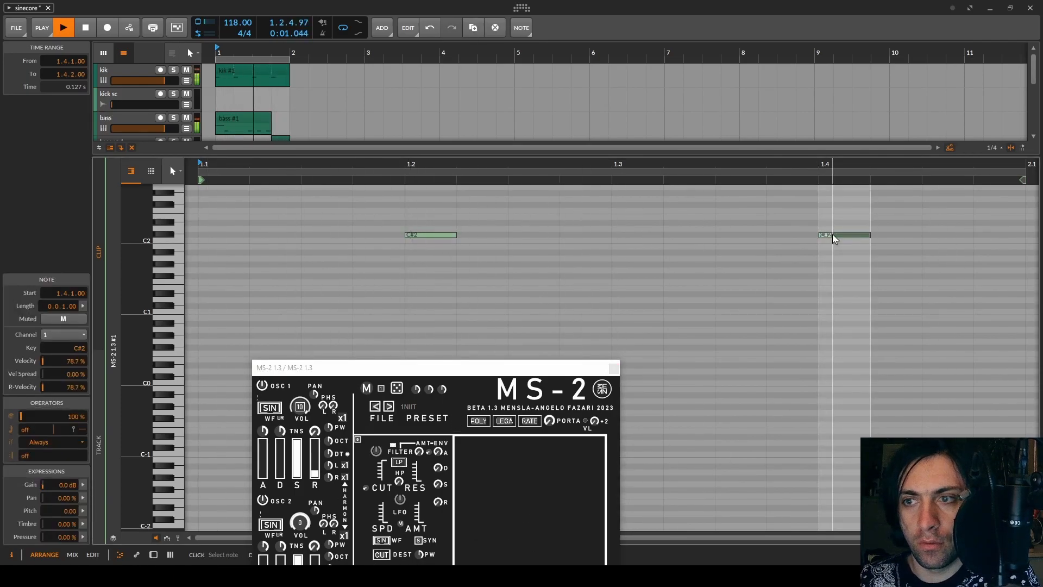
Set the MS-2 2-1 modulation to 5 and give OSC 1 zero sustain with a long decay and longer release
left_click_drag(479, 362, 530, 50)
left_click_drag(437, 304, 442, 249)
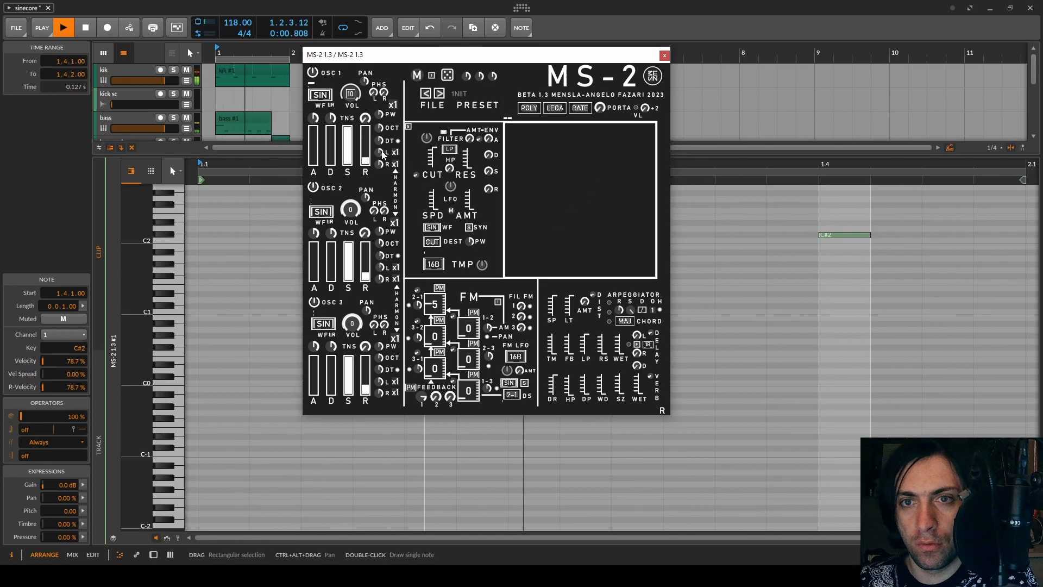
left_click_drag(366, 152, 365, 140)
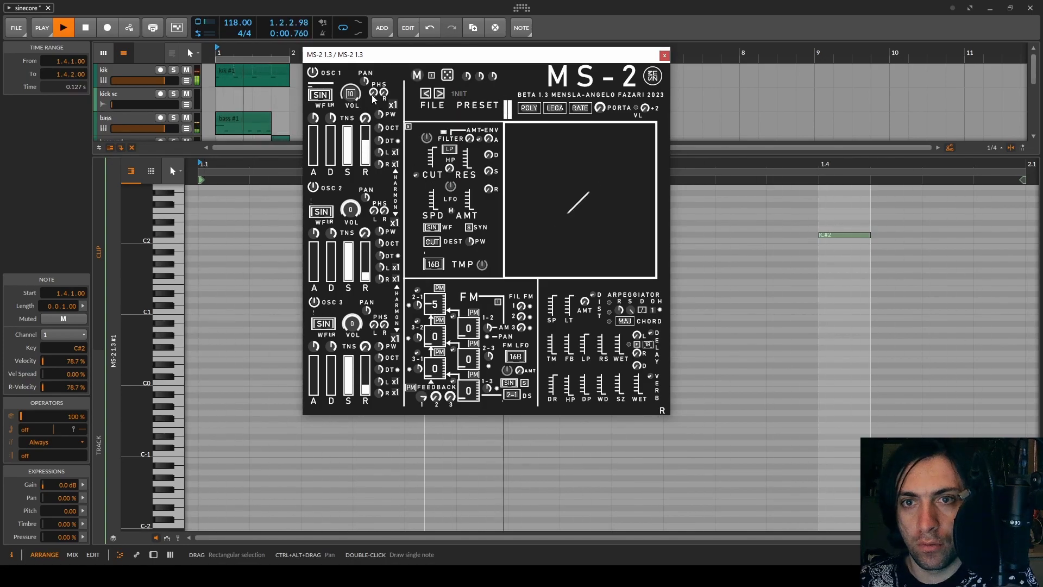
left_click(348, 142)
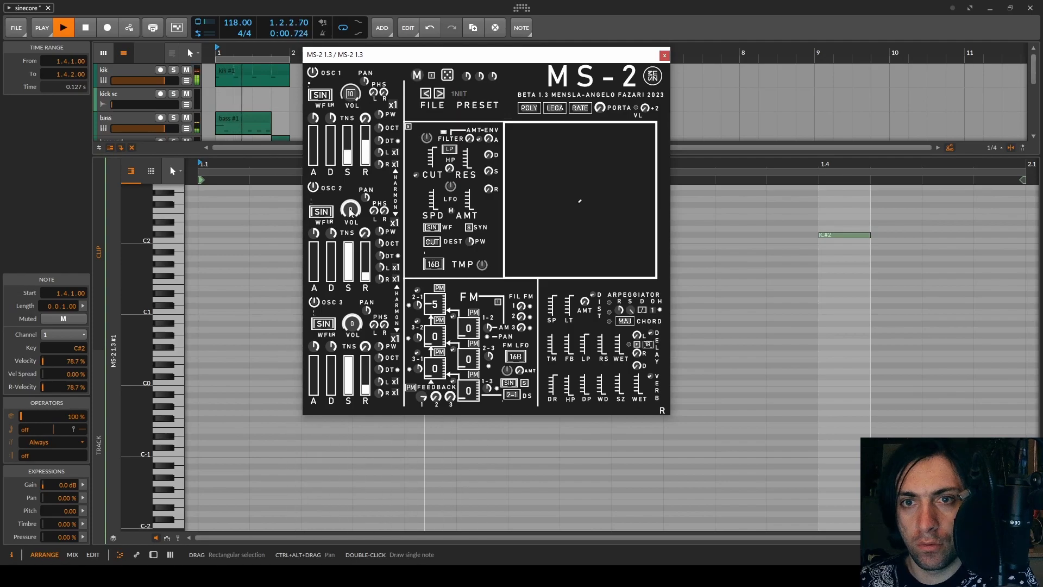
left_click_drag(349, 148, 351, 205)
left_click_drag(329, 152, 335, 73)
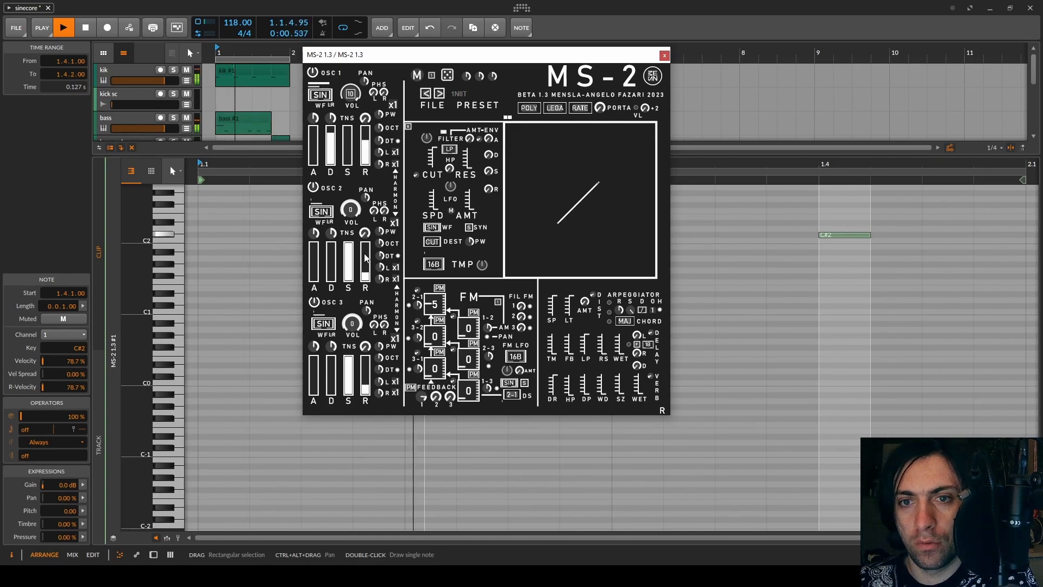
Switch the 2-1 modulation from PM to FM and set its amount to 3
left_click(440, 288)
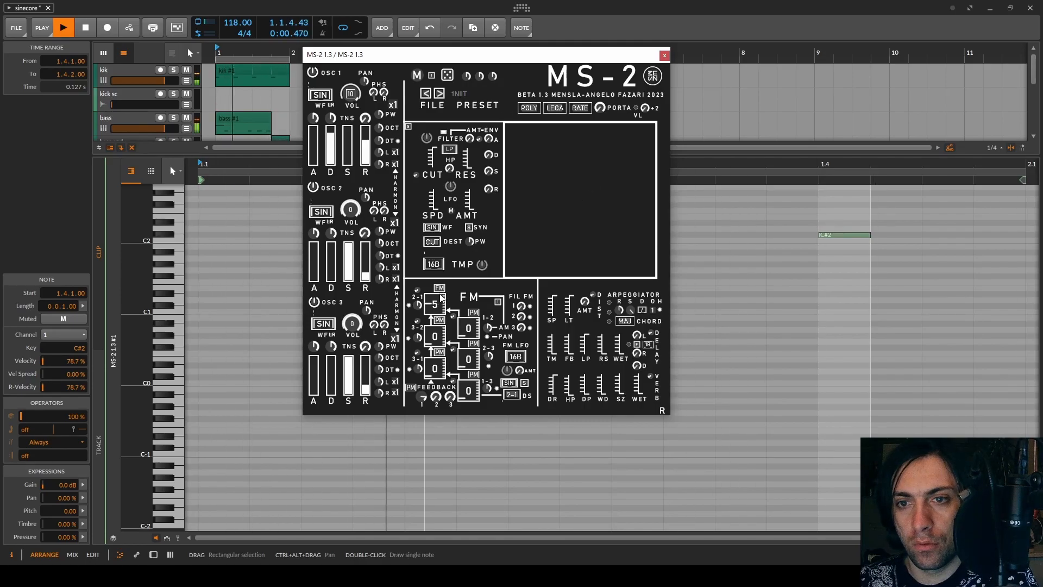
left_click_drag(435, 306, 435, 334)
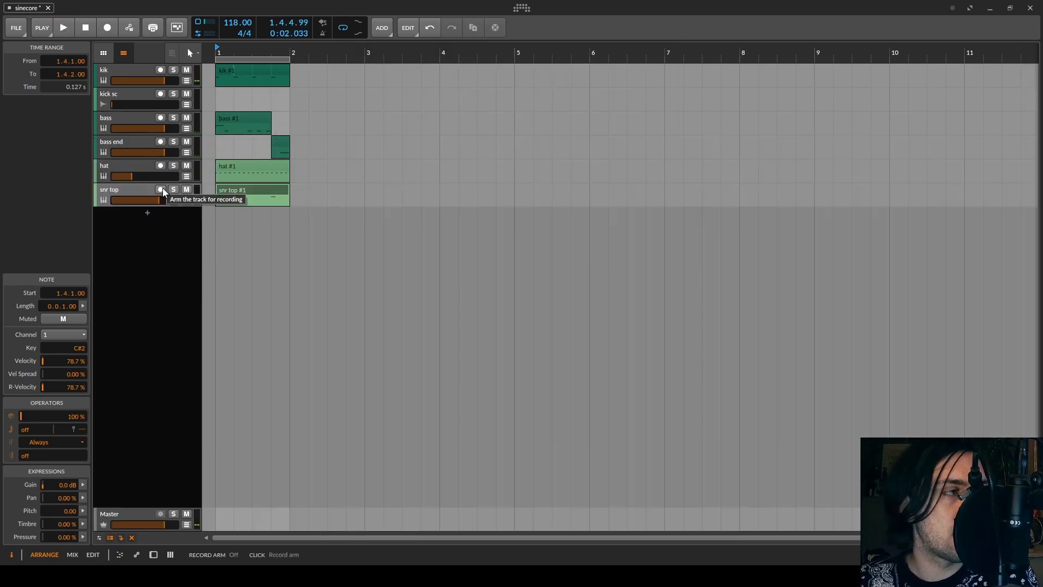
Wrap the snr top track's MS-2 1.3 in an Instrument Layer
double_click(149, 214)
type("ms")
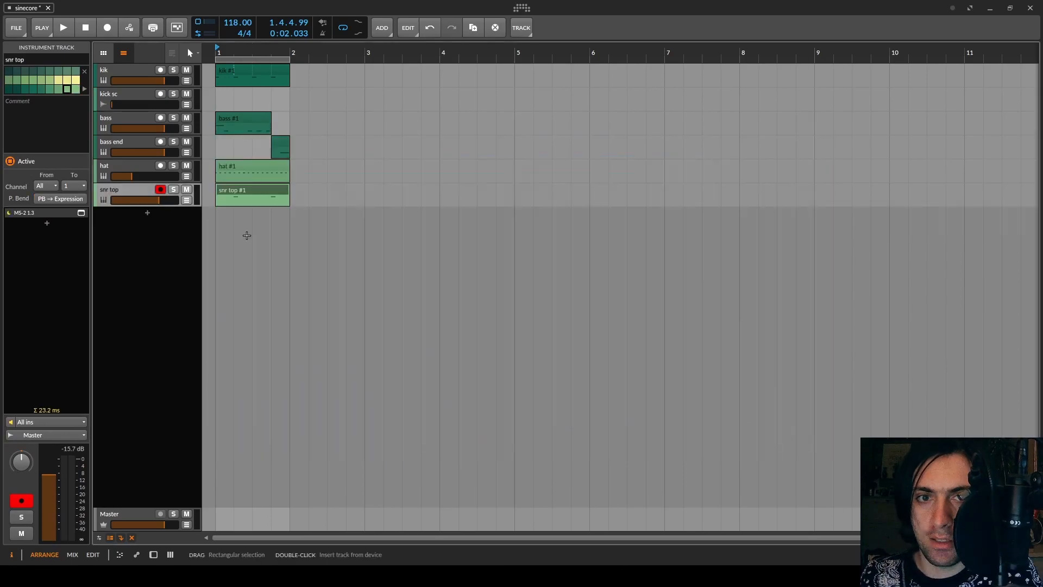
double_click(126, 192)
left_click(116, 477)
type("inst")
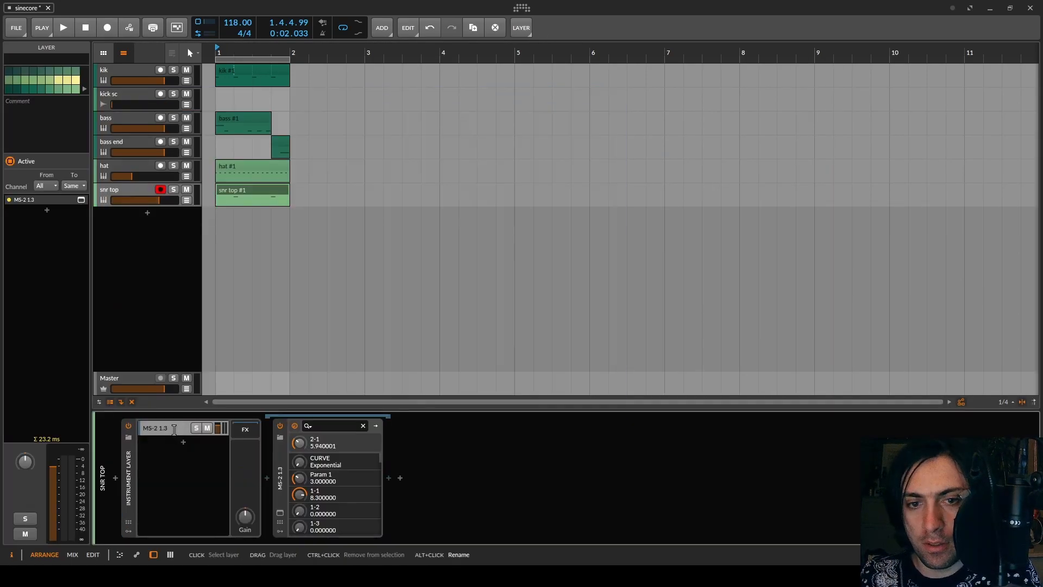
Rename the MS-2 layer as Top, duplicate it and name the copy Btm
left_click(173, 429, "alt")
type("Top")
key("Return")
key("ctrl+d")
left_click(152, 443, "alt")
type("Btm")
key("Return")
Solo the snr top track during playback and set the Btm layer's MS-2 3-2 modulation to 2 in FM mode
key("space")
left_click(173, 190)
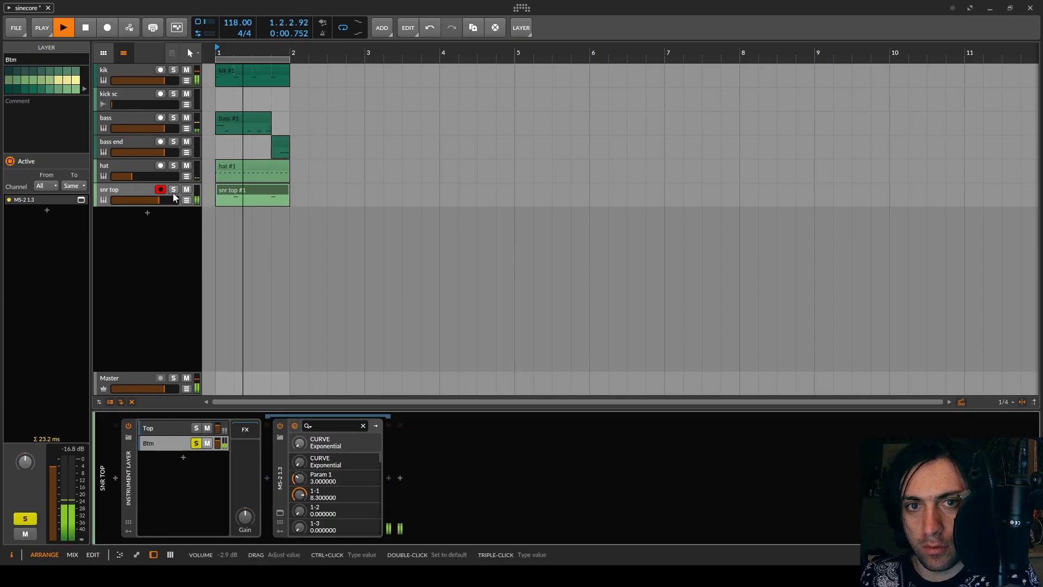
left_click(280, 513)
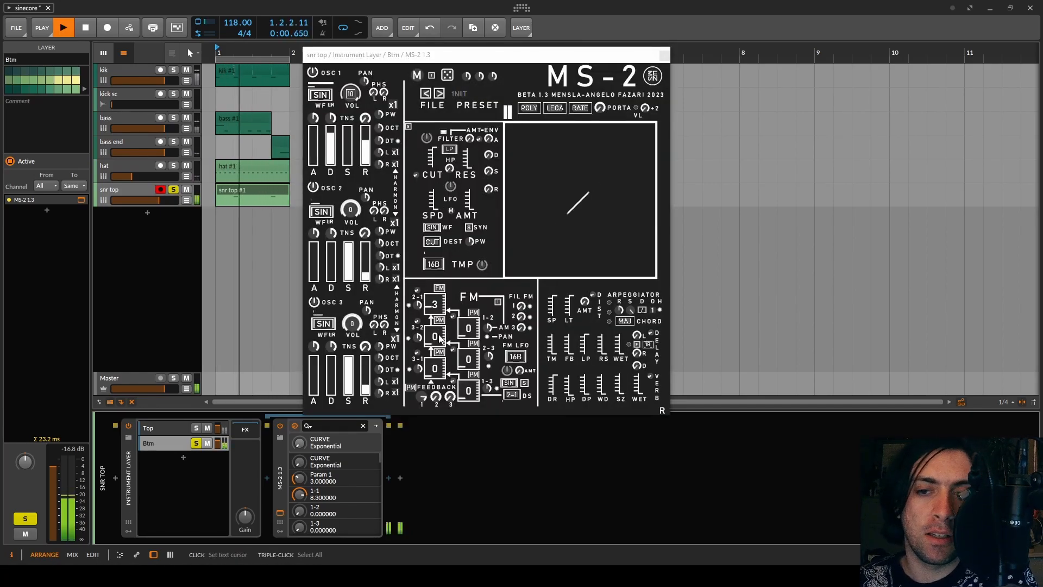
left_click_drag(436, 338, 435, 328)
left_click(439, 320)
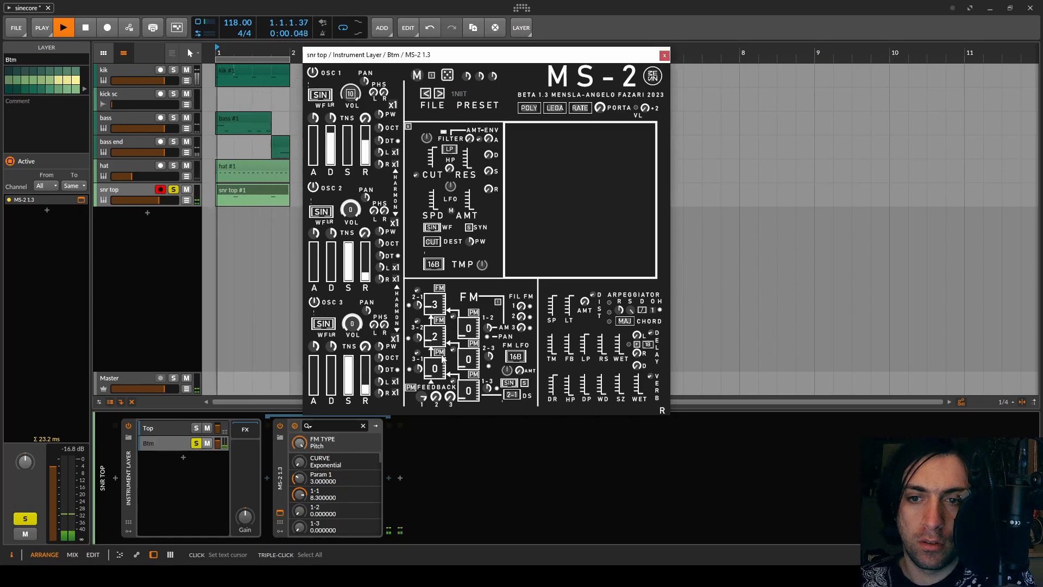
Insert a Note Transpose before the Btm layer's MS-2 and collapse the synth device
left_click(261, 474)
type("trans")
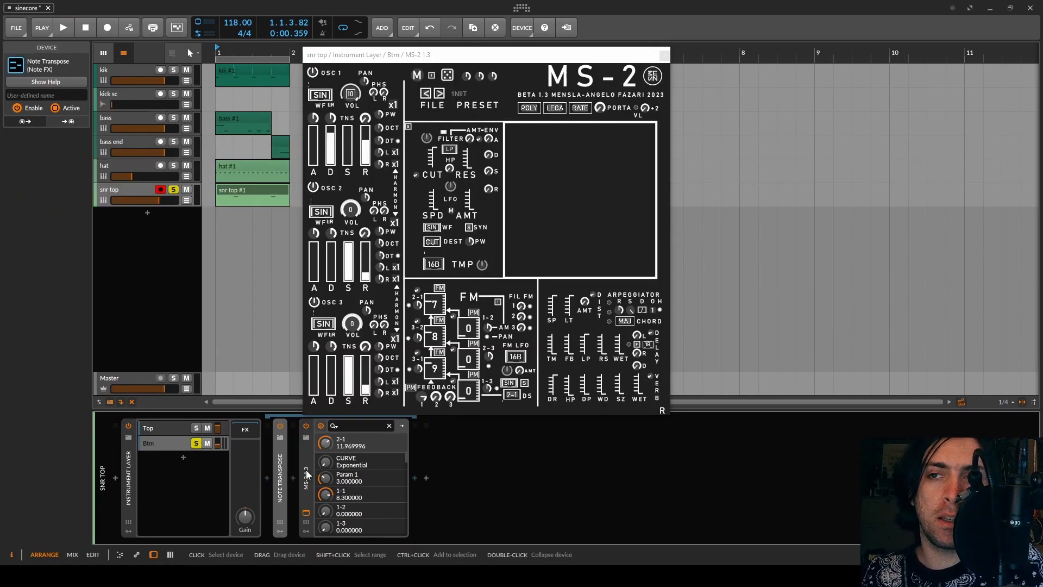
double_click(307, 475)
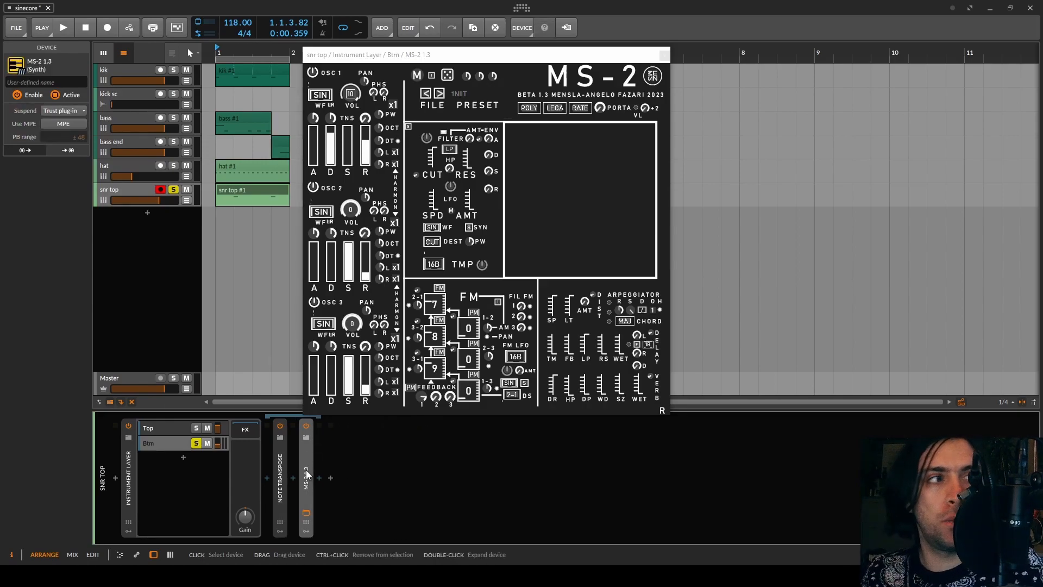
Insert Free Clip 2 after the Btm layer's MS-2 and move its window clear of the MS-2 window
left_click(320, 478)
type("free")
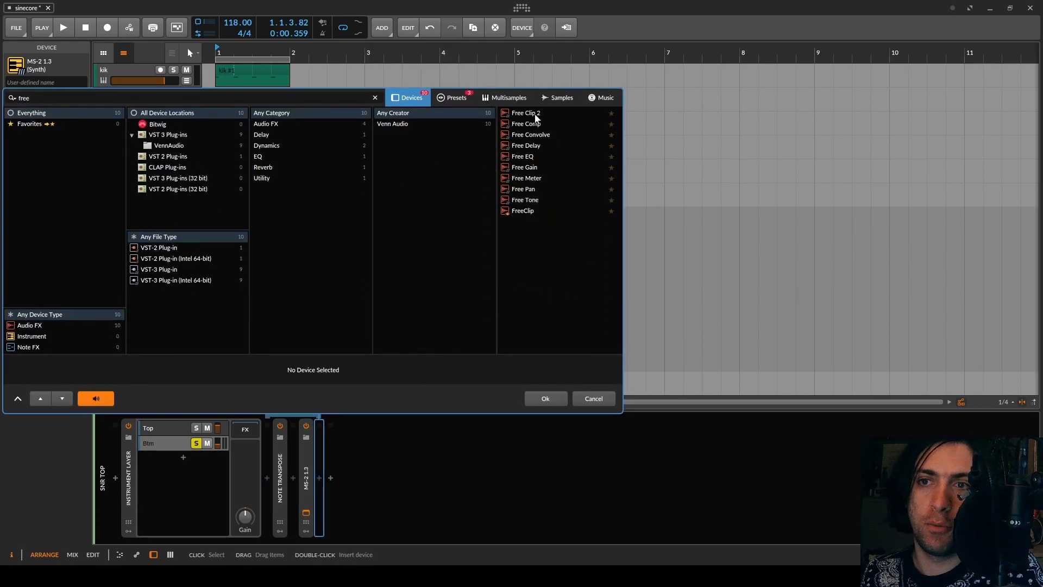
double_click(526, 124)
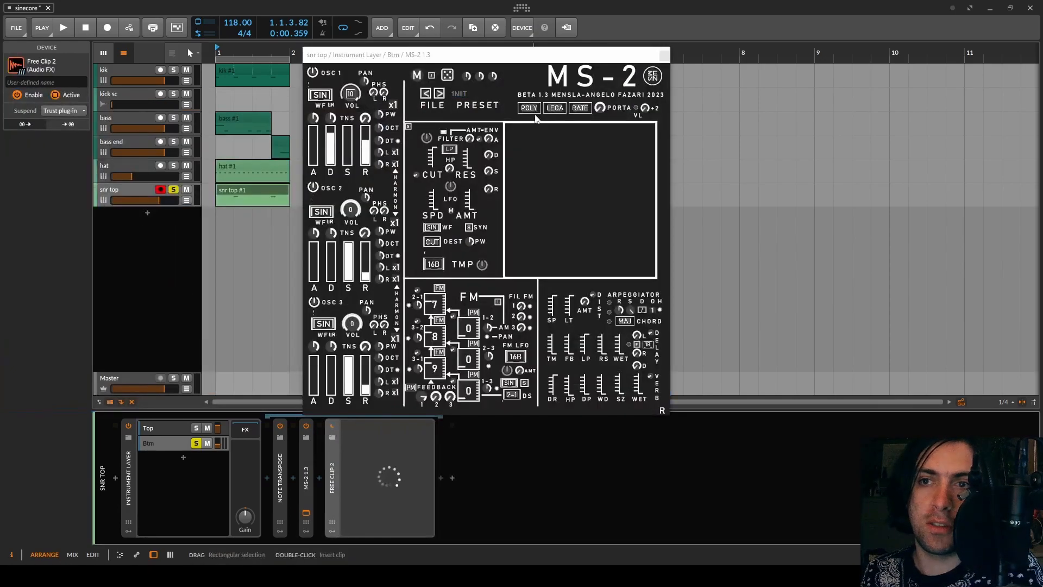
left_click_drag(535, 144, 857, 96)
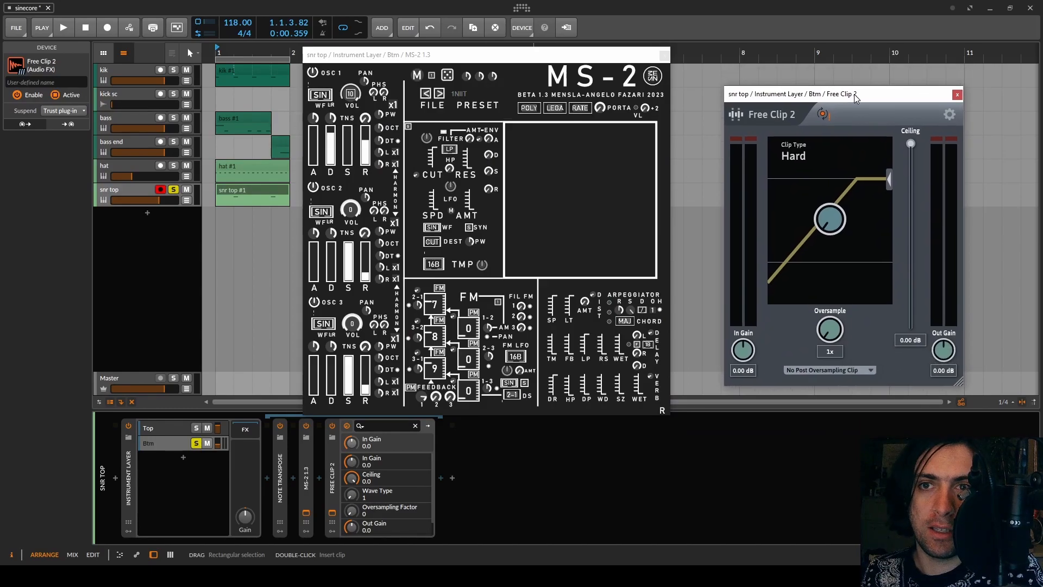
Randomize the Btm layer's MS-2 patch several times during playback and switch all three oscillators to sine waves
left_click(447, 76)
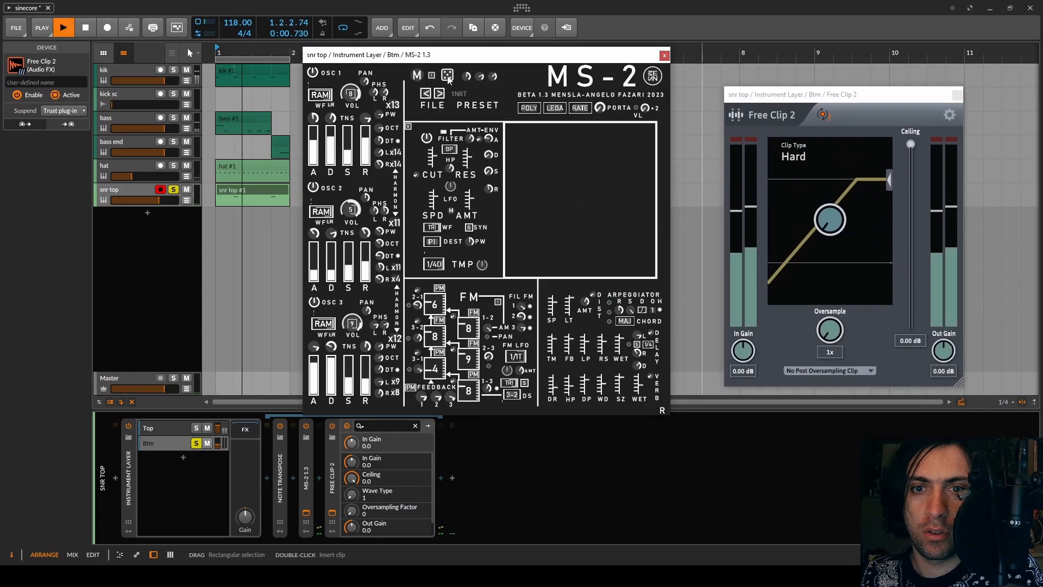
left_click(447, 76)
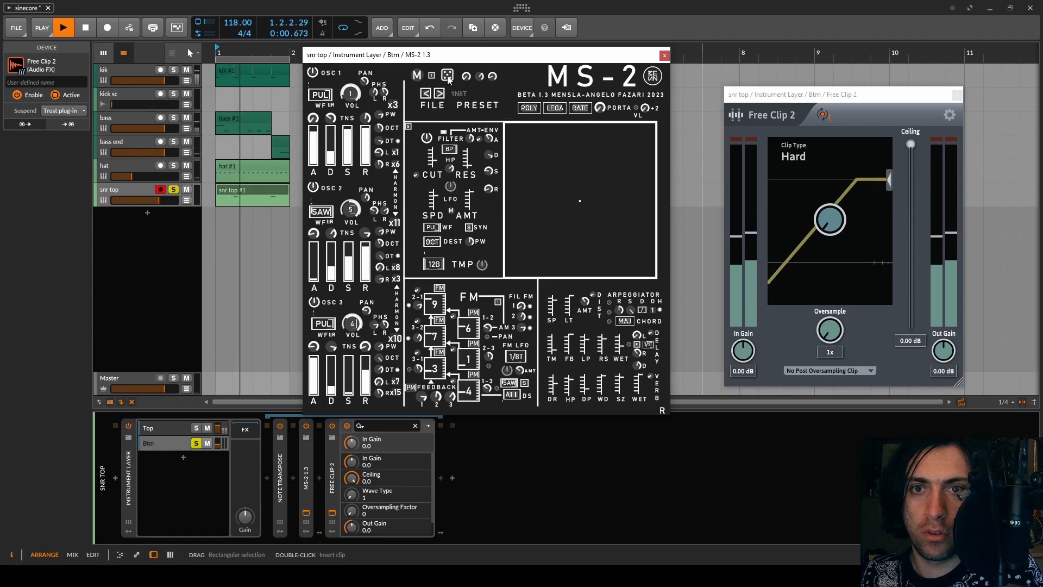
left_click(447, 76)
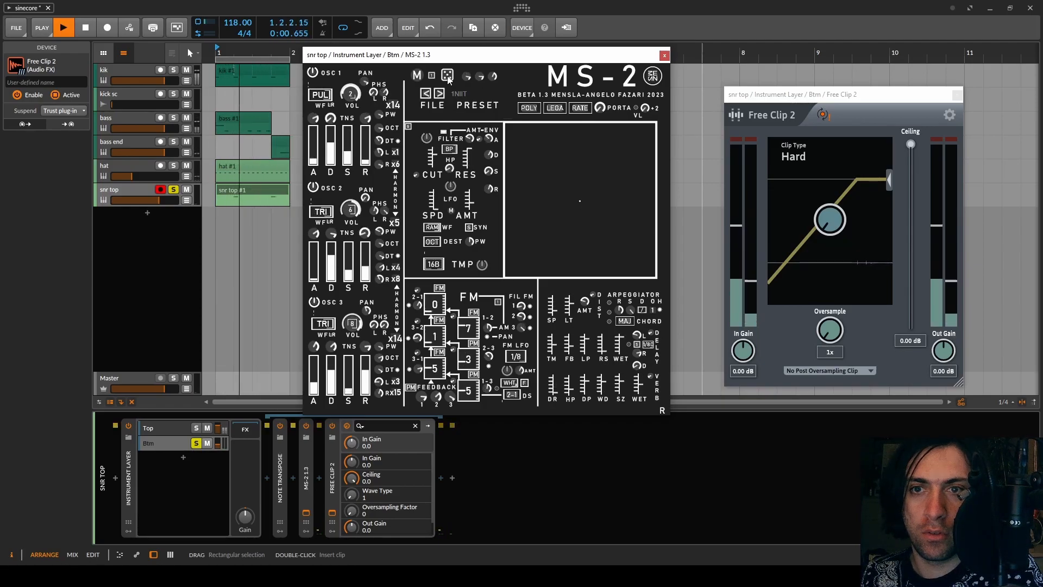
left_click(447, 76)
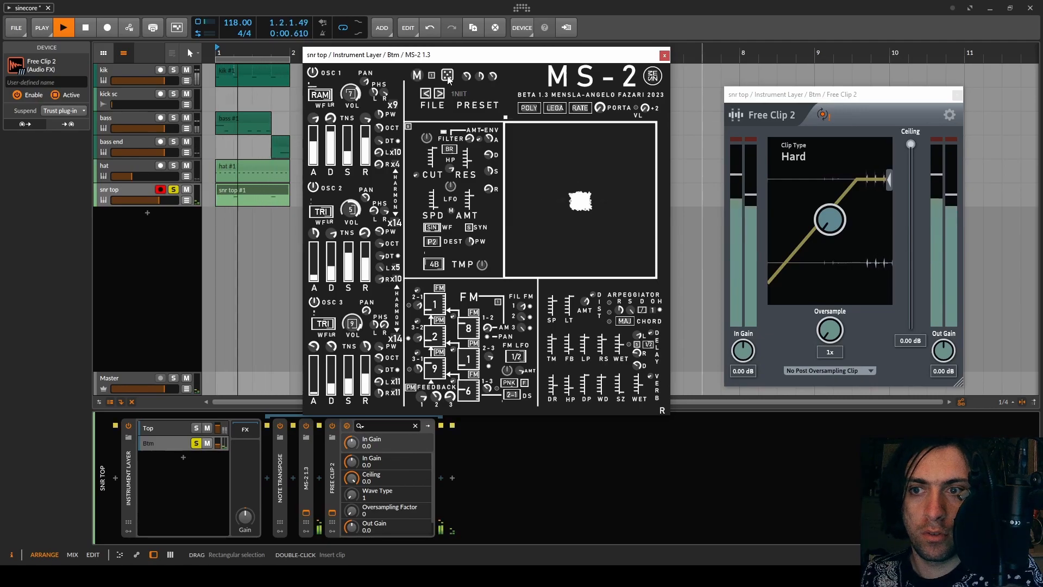
key("space")
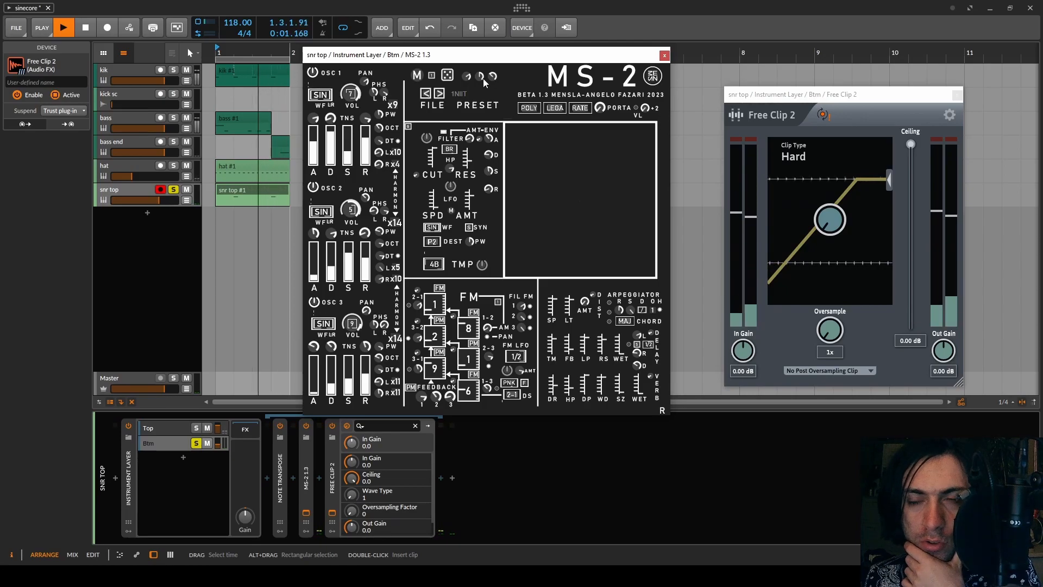
Set Free Clip 2 to 32x oversampling, -23.80 dB input gain and 35.00 dB output gain, and Note Transpose to +1 octave
left_click(664, 55)
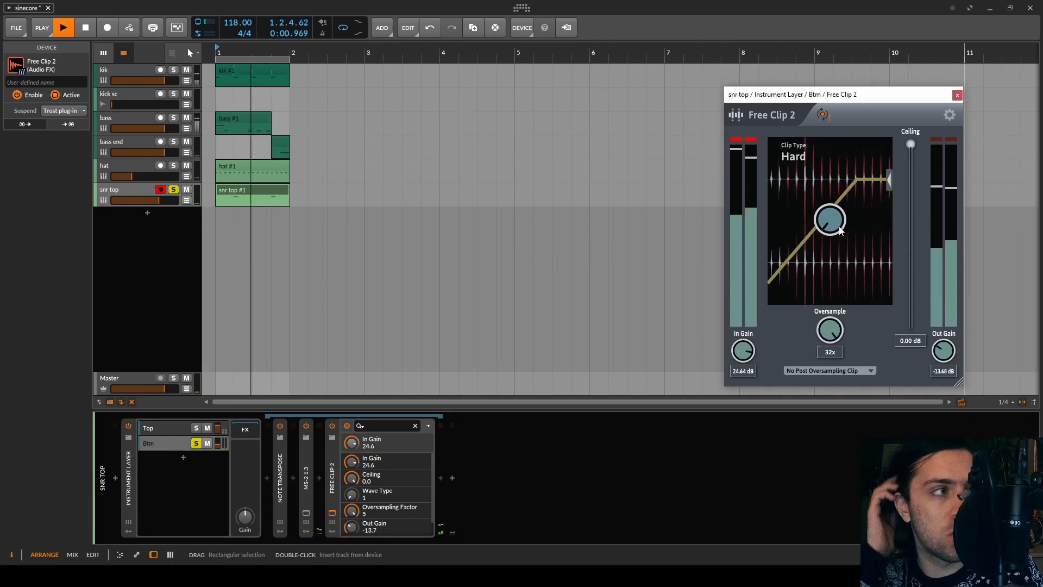
key("ctrl+z")
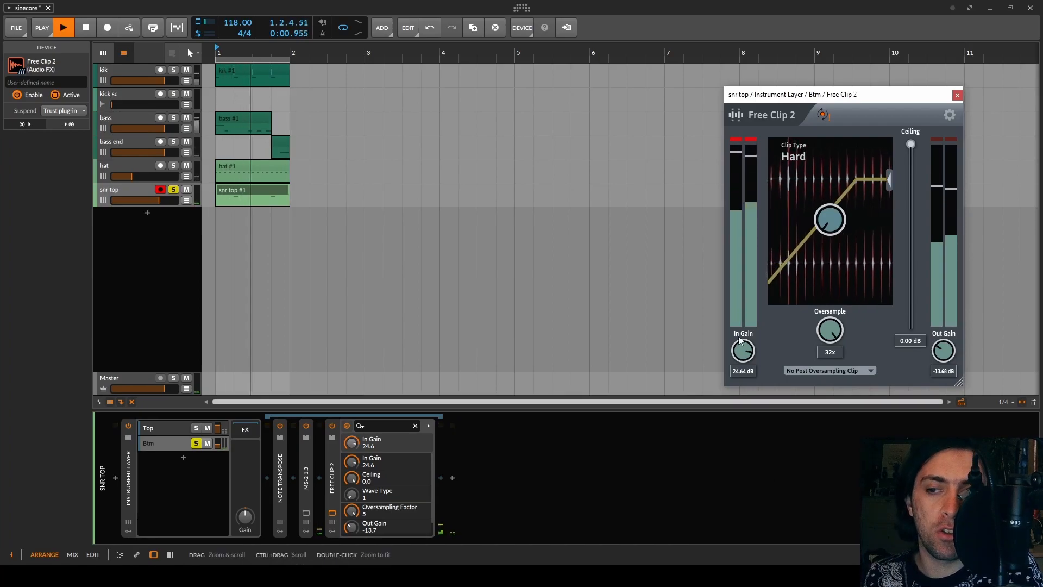
left_click_drag(732, 429, 731, 450)
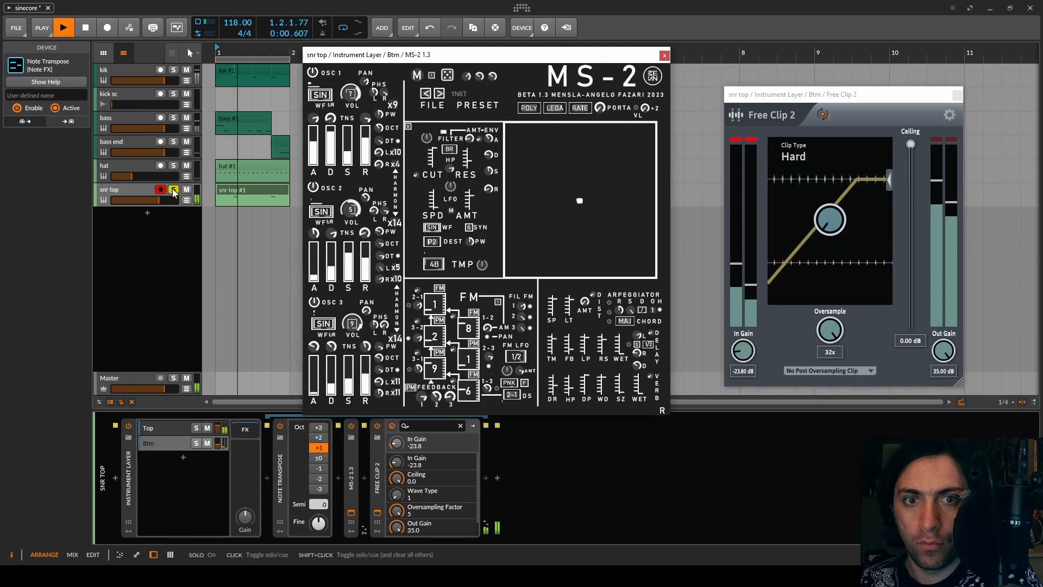
Unsolo the snr top track and close the Free Clip 2 and MS-2 windows
left_click(174, 191)
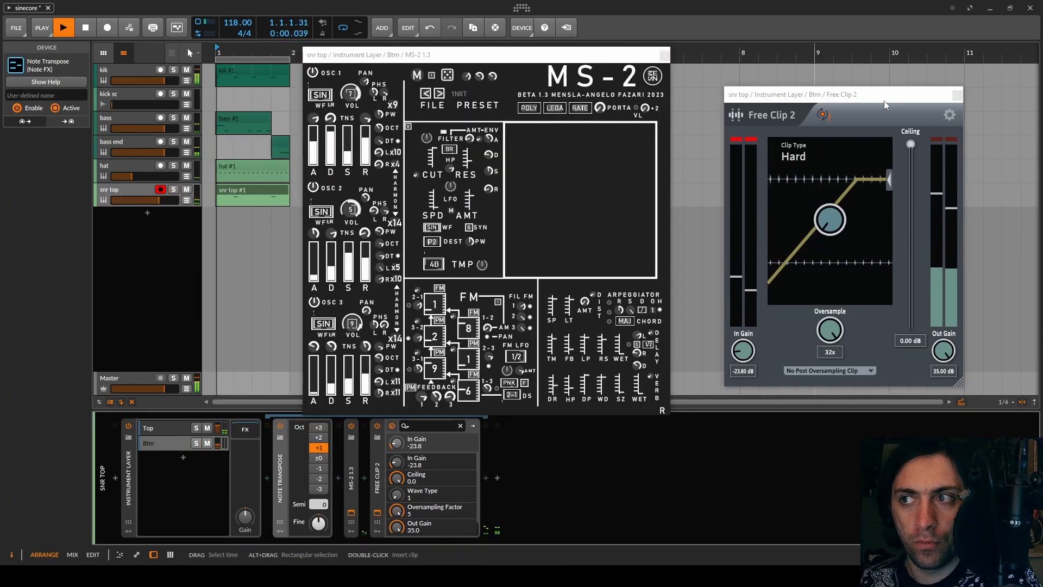
left_click(957, 96)
left_click(664, 56)
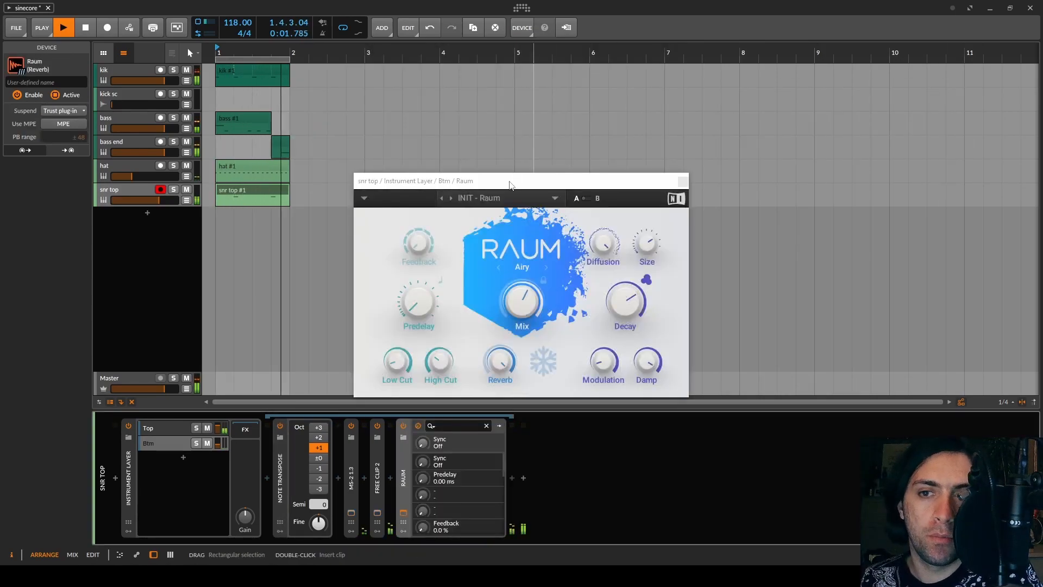
Add a Raum reverb after Free Clip 2 in the Btm layer, raise its Mix and set Damp to 95.0 %
left_click_drag(529, 317, 529, 308)
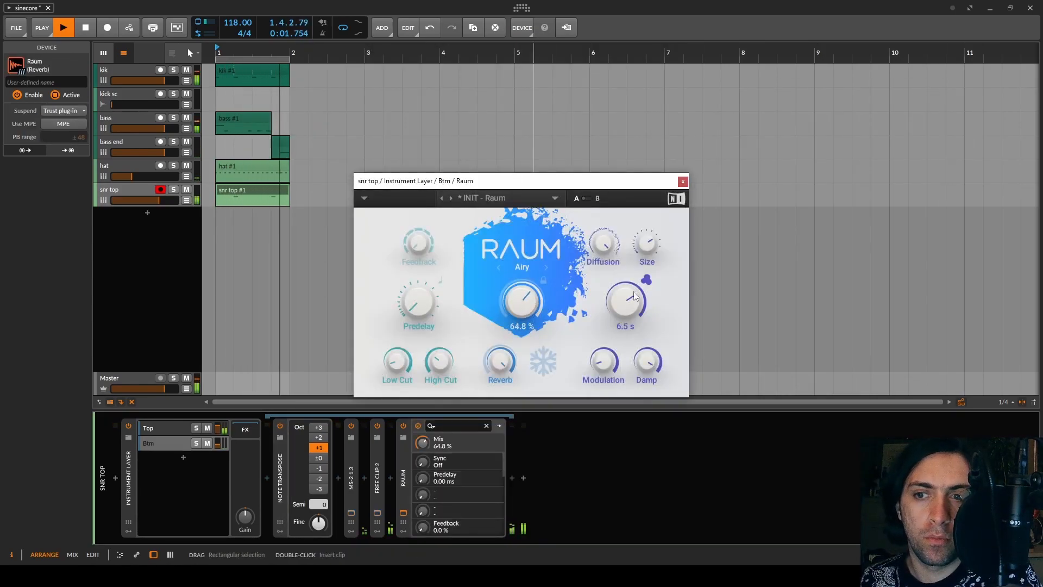
left_click(683, 181)
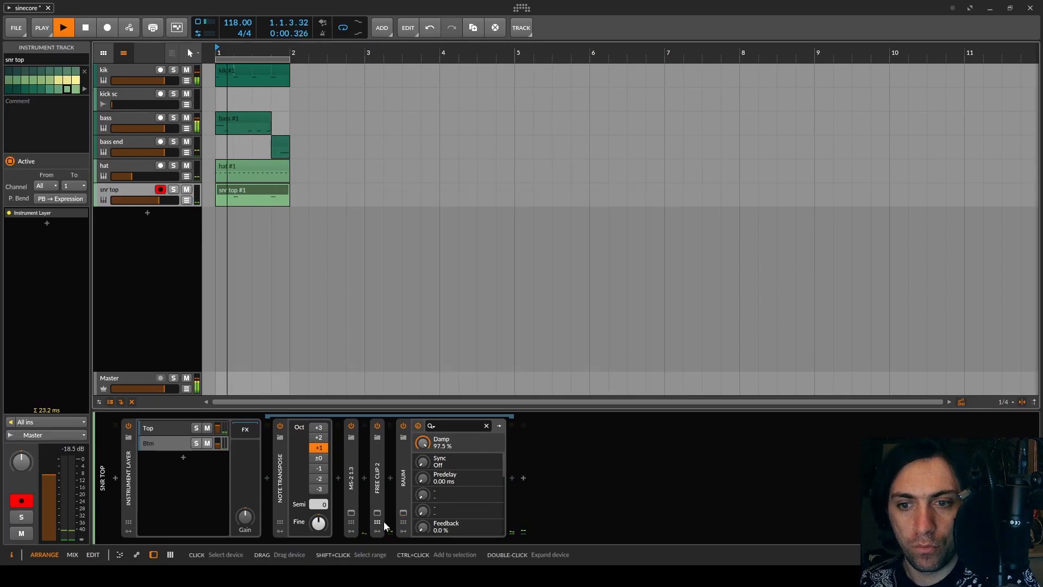
left_click(403, 520)
left_click(403, 521)
left_click(403, 512)
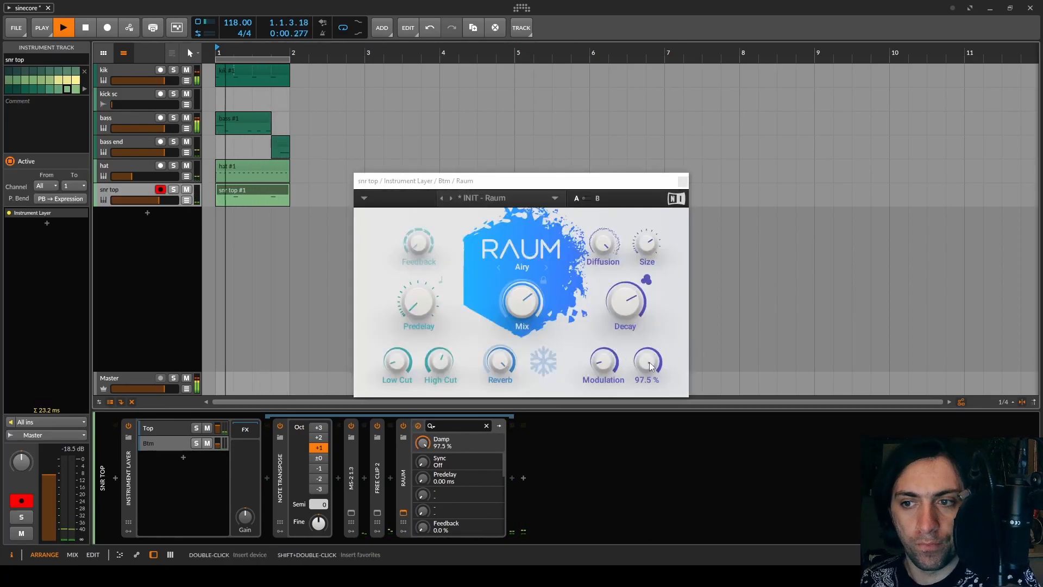
left_click_drag(650, 361, 649, 364)
left_click(682, 182)
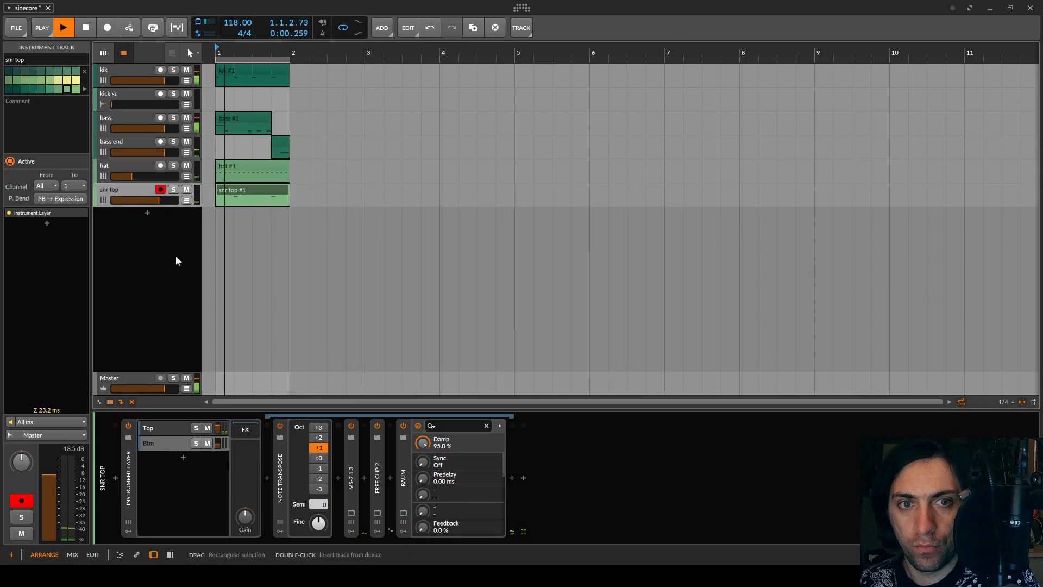
Disarm recording on the snr top track and collapse the Raum device
left_click(161, 189)
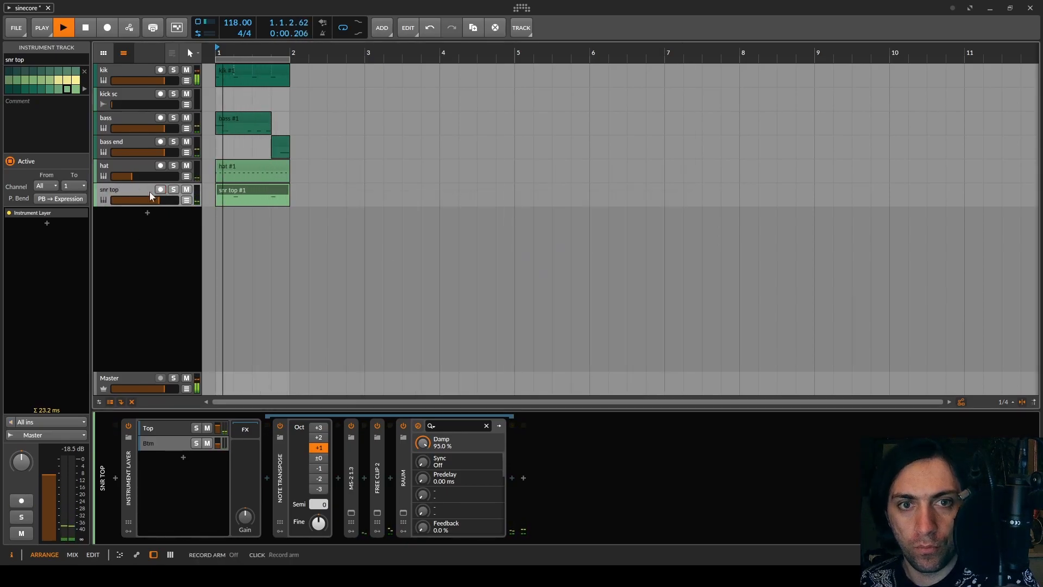
double_click(404, 483)
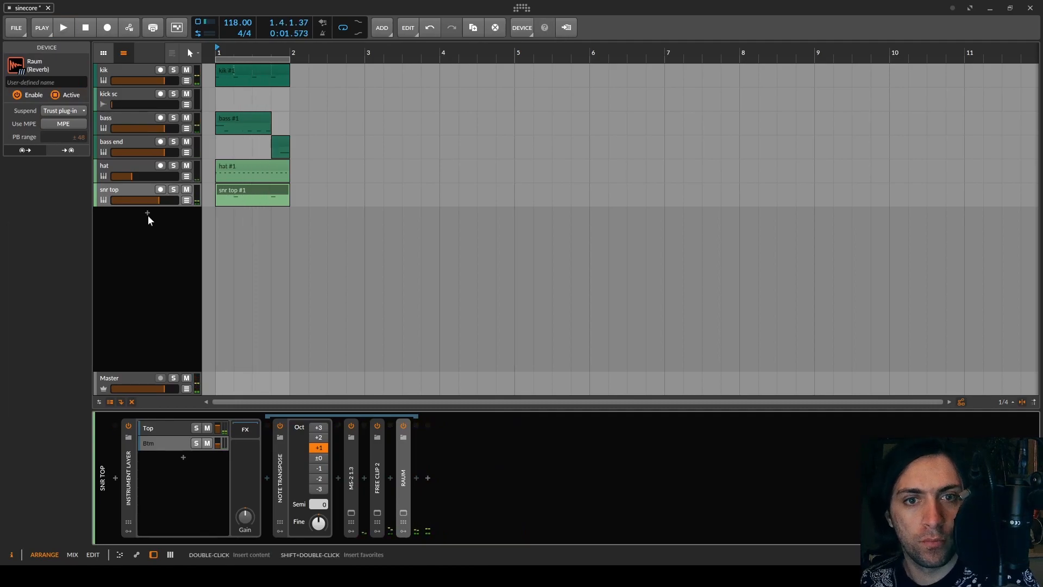
Extend the arrangement clips to four bars and add a C#3 note of length 0.0.0.31 at 1.1.3 in the snr top clip
left_click(238, 69)
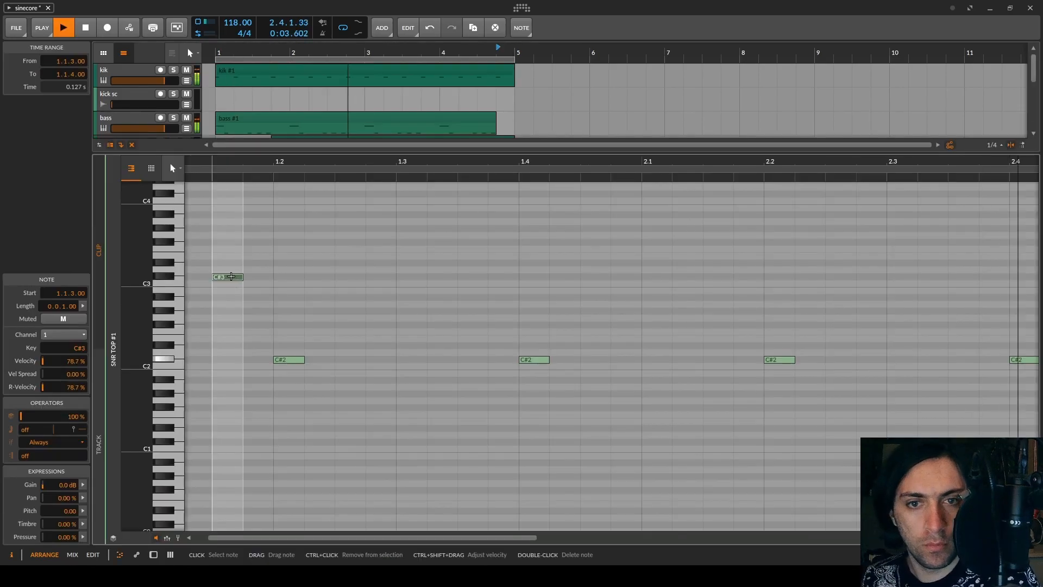
scroll(231, 277, "left", 2)
scroll(295, 277, "up", 2)
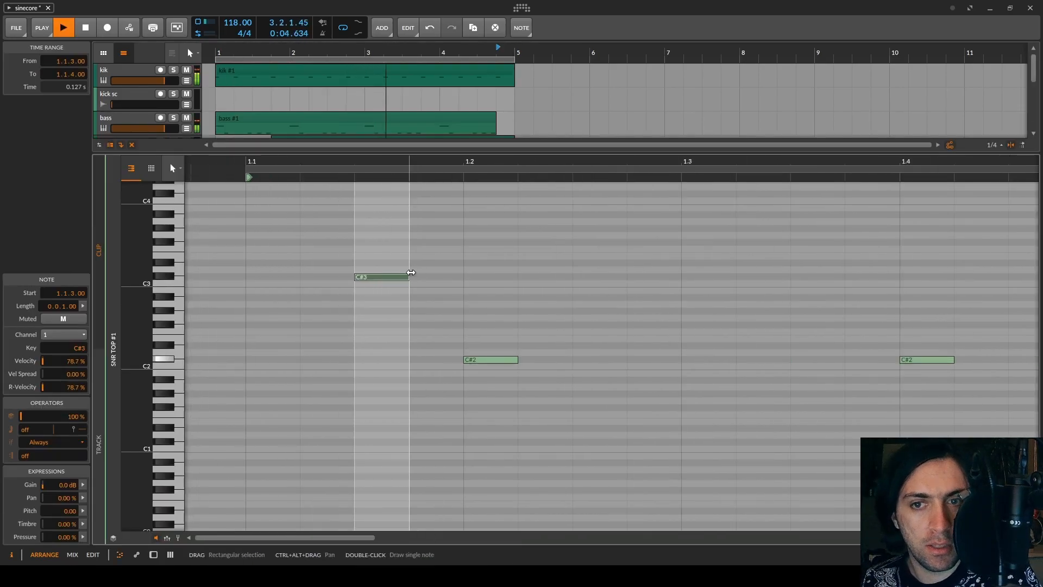
left_click_drag(407, 276, 372, 278)
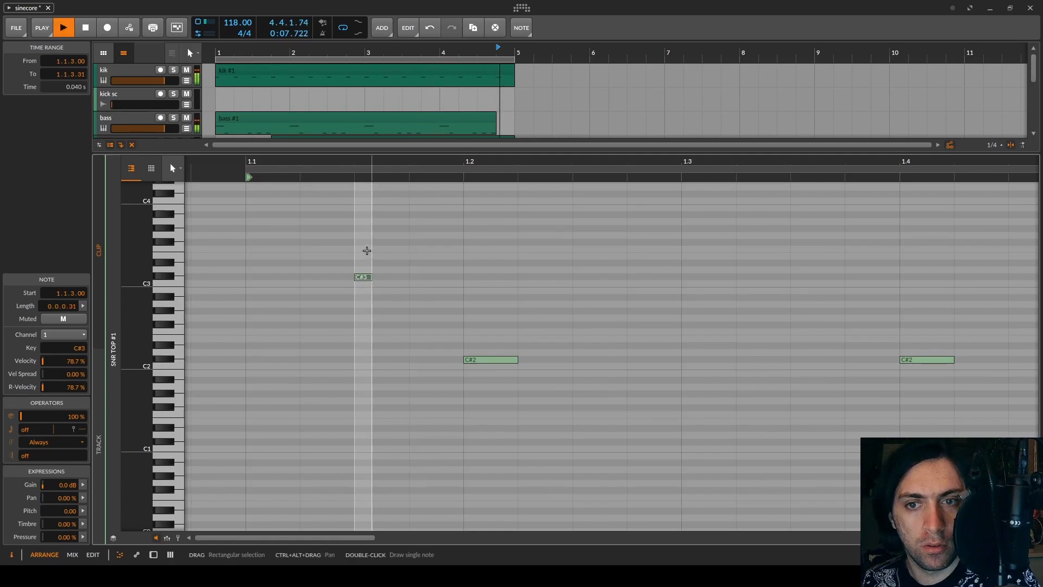
key("space")
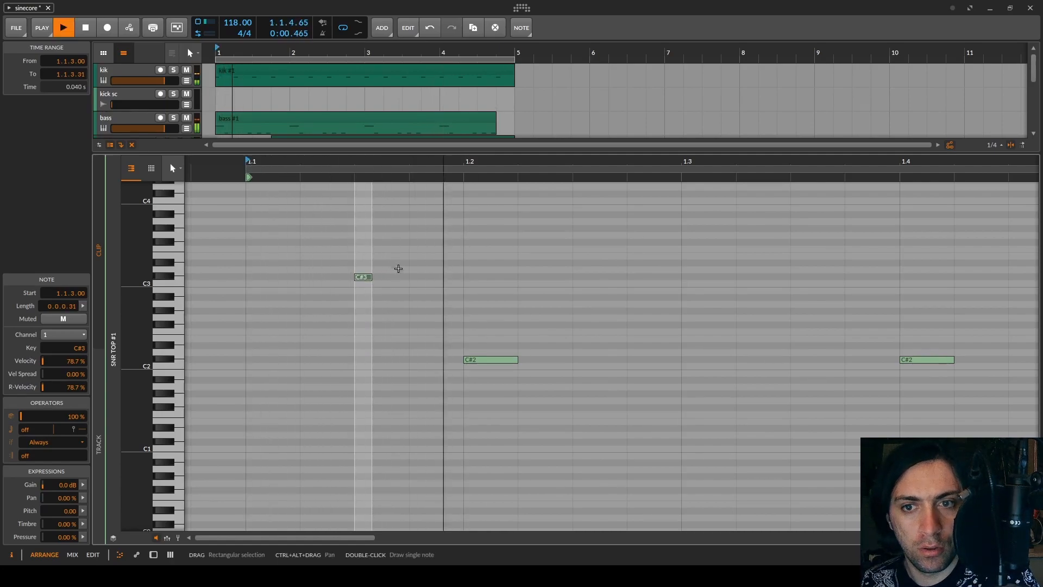
key("space")
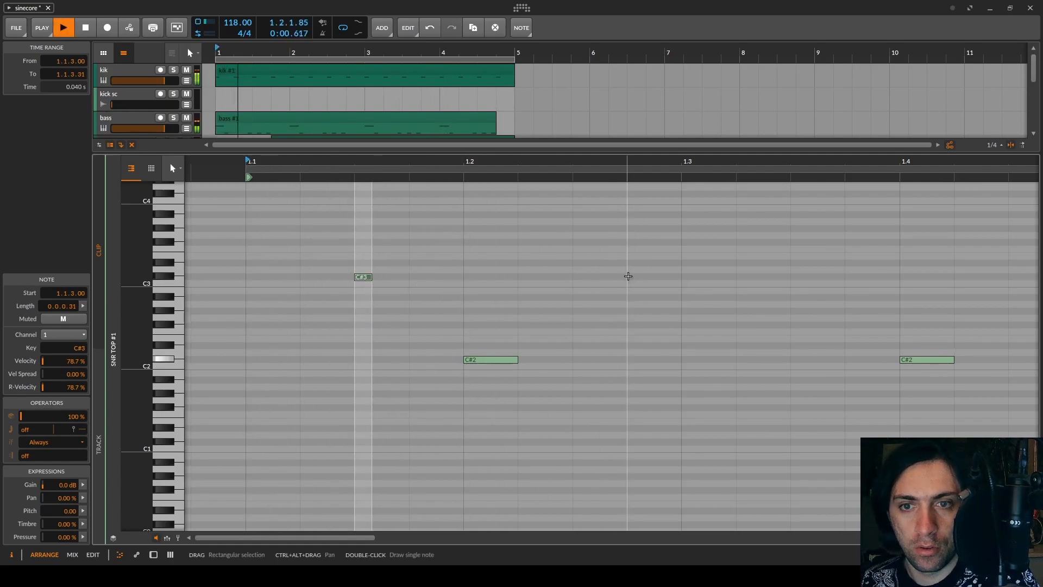
Add short C#3 notes at 1.3.1 and 1.3.4 in the snr top clip and audition the pattern
key("space")
double_click(694, 277)
key("space")
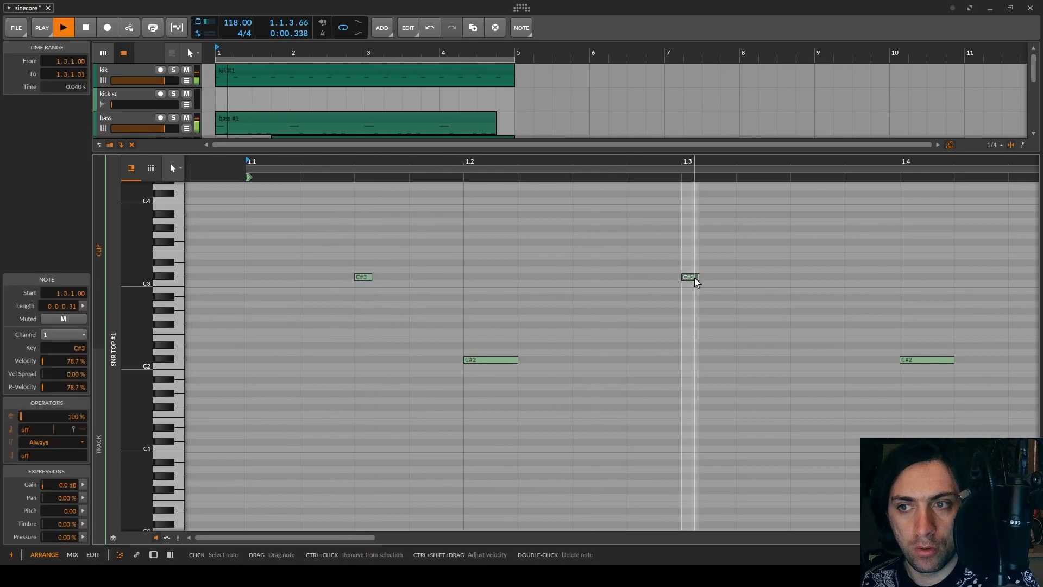
double_click(847, 277)
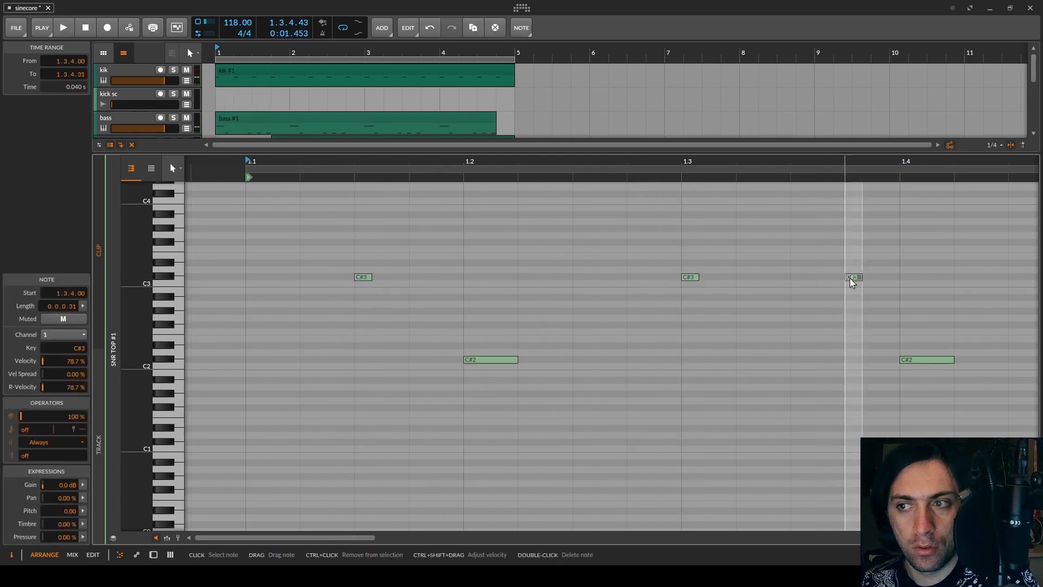
scroll(791, 339, "down", 5)
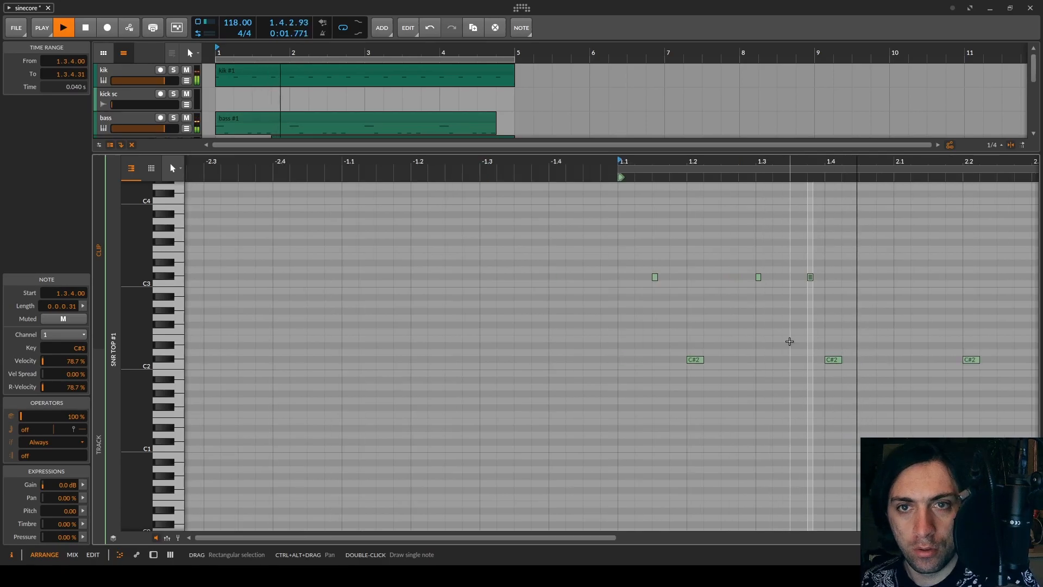
scroll(731, 298, "right", 1)
key("space")
key("space")
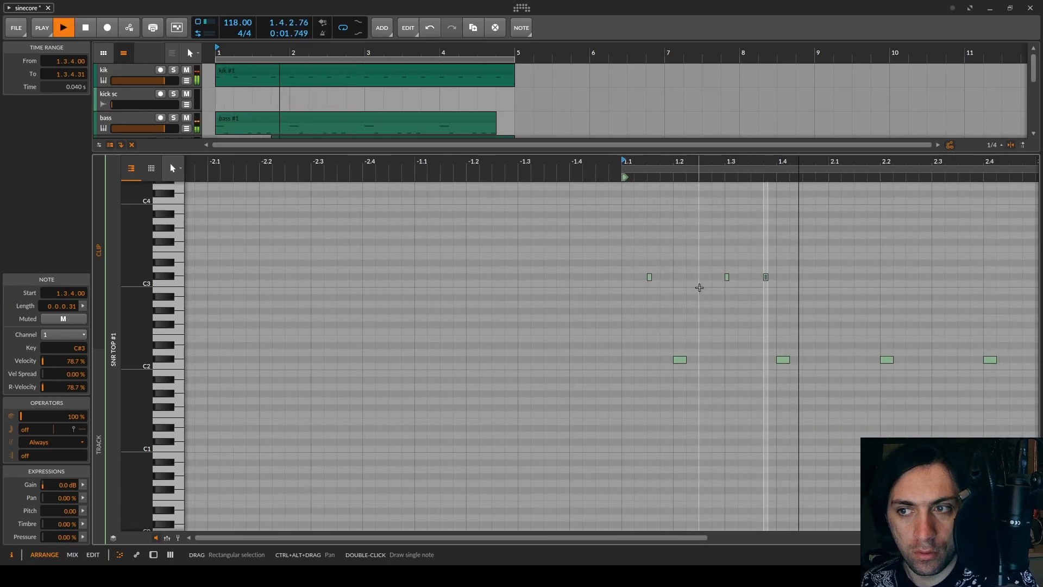
Place a short G#3 note at 1.1.1 in the snr top clip and close the note editor
key("space")
key("space")
key("space")
left_click_drag(612, 152, 649, 559)
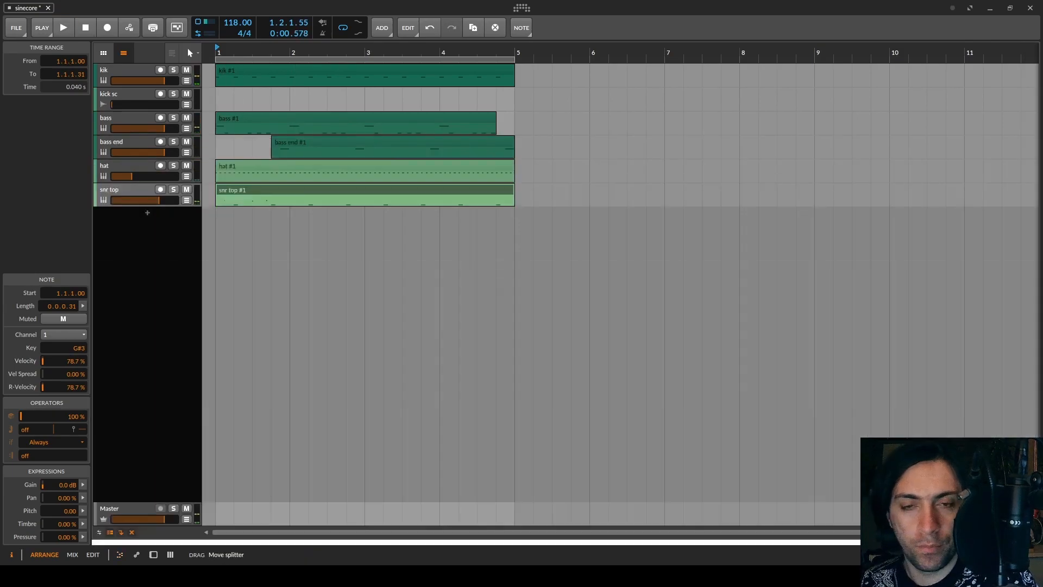
Duplicate the snr top track and delete the short high notes from the original track's clip
left_click(132, 191)
key("ctrl+d")
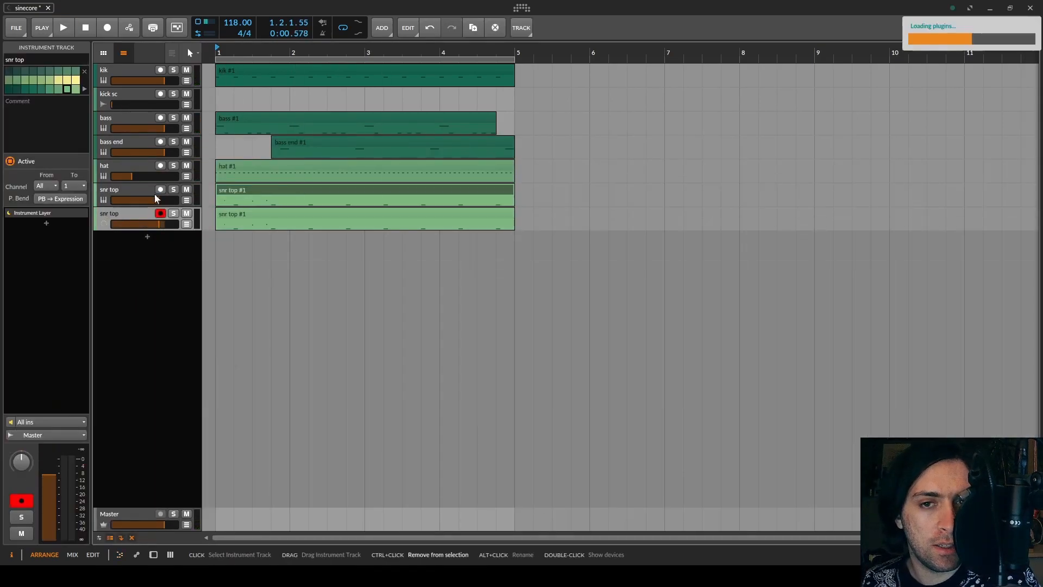
left_click(266, 191)
left_click(244, 240)
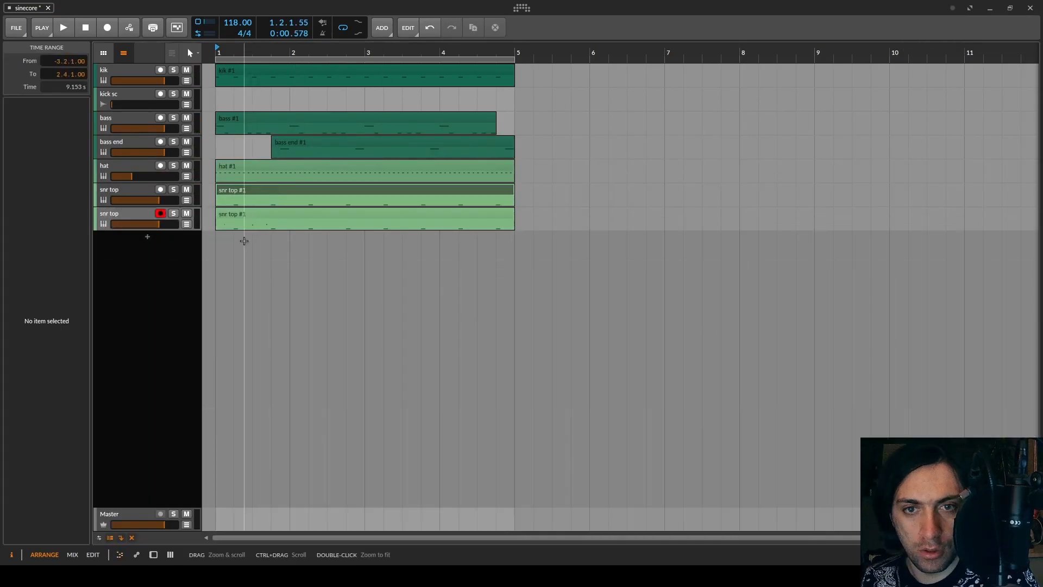
Reduce the duplicated track's clip to one bar of short high notes and repeat it to fill four bars
double_click(135, 212)
double_click(303, 215)
left_click_drag(439, 448, 439, 155)
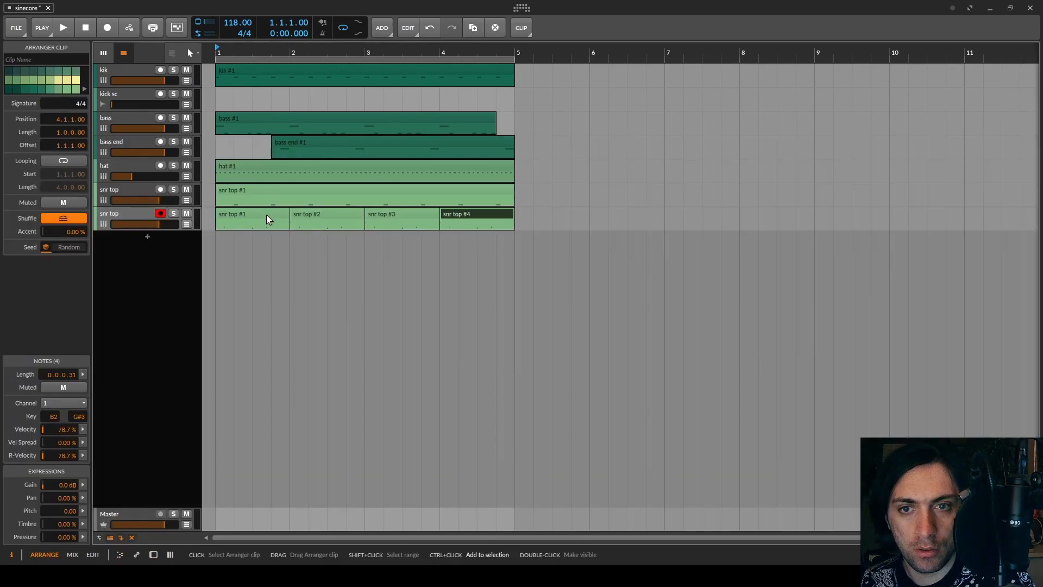
Open the duplicated snr top track's device chain and solo the track during playback
key("space")
left_click(123, 215)
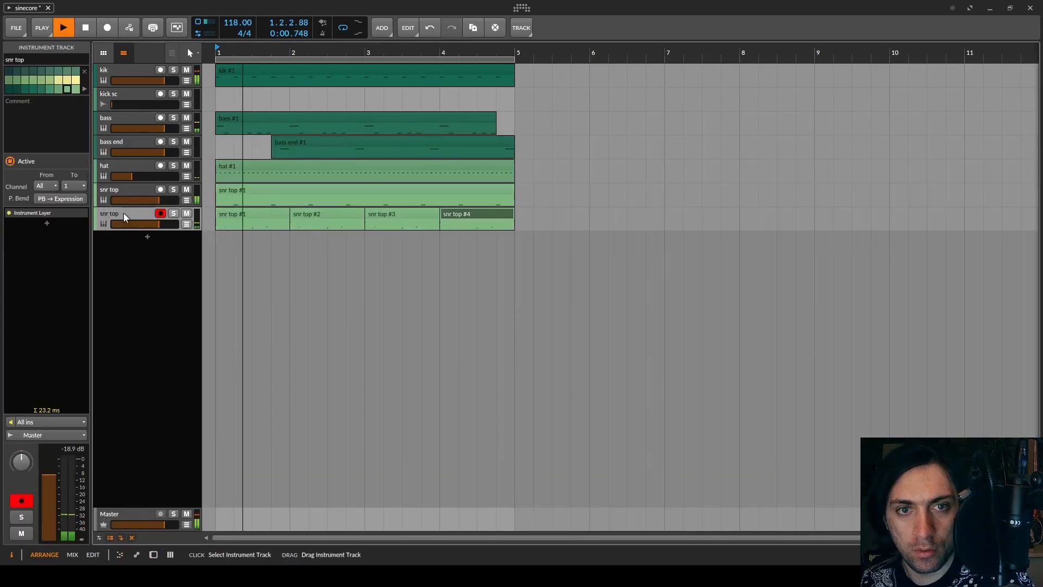
double_click(123, 213)
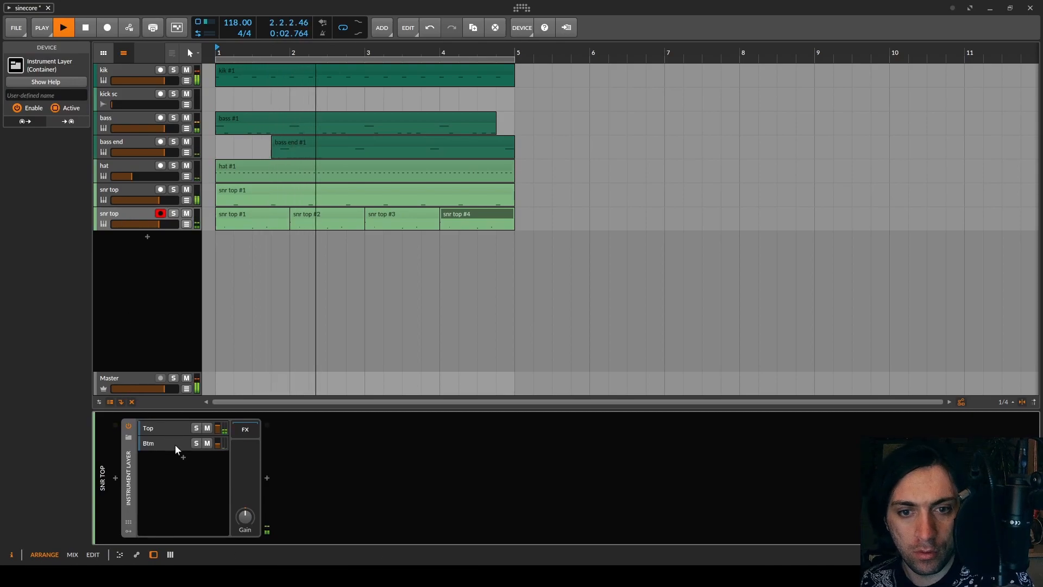
left_click(173, 213)
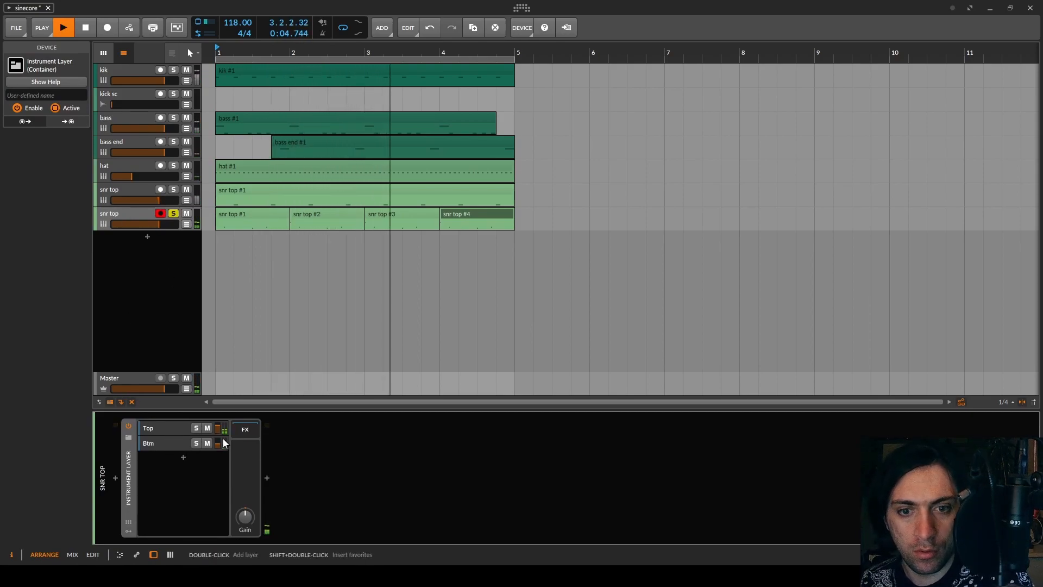
Rebalance the duplicated snr top's layers, setting Top to about -0.3 dB and Btm to about -7.3 dB
left_click_drag(217, 439, 217, 434)
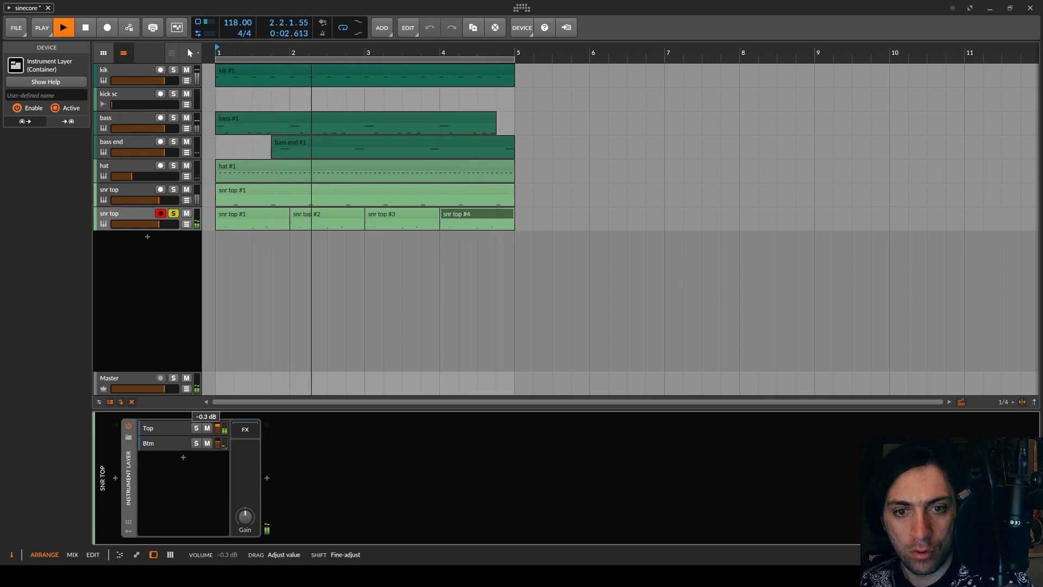
left_click_drag(216, 442, 216, 438)
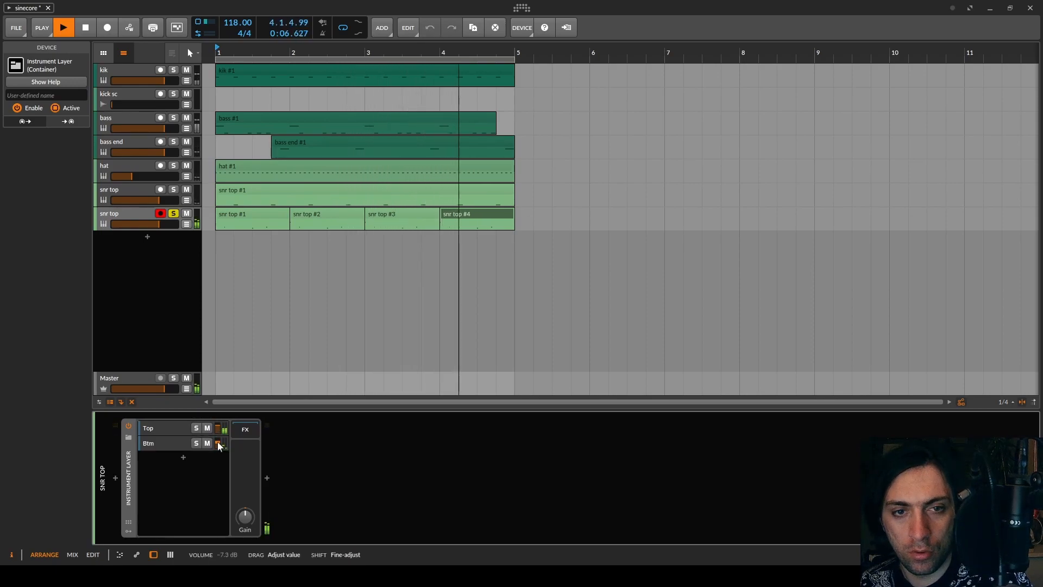
Unsolo and disarm the duplicated snr top track and lower its volume to -4.7 dB
left_click(173, 213)
left_click(162, 213)
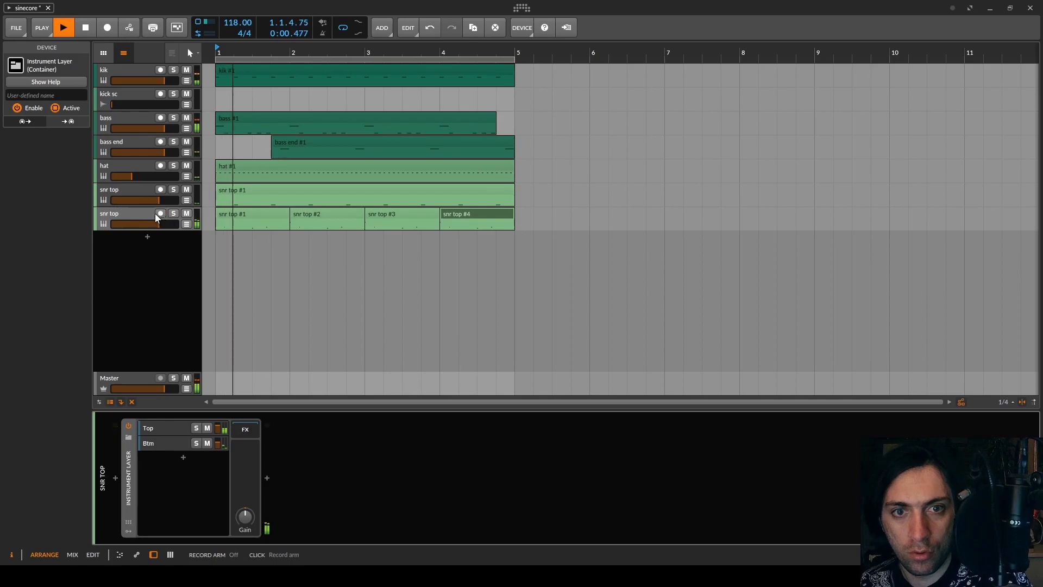
left_click_drag(155, 223, 155, 226)
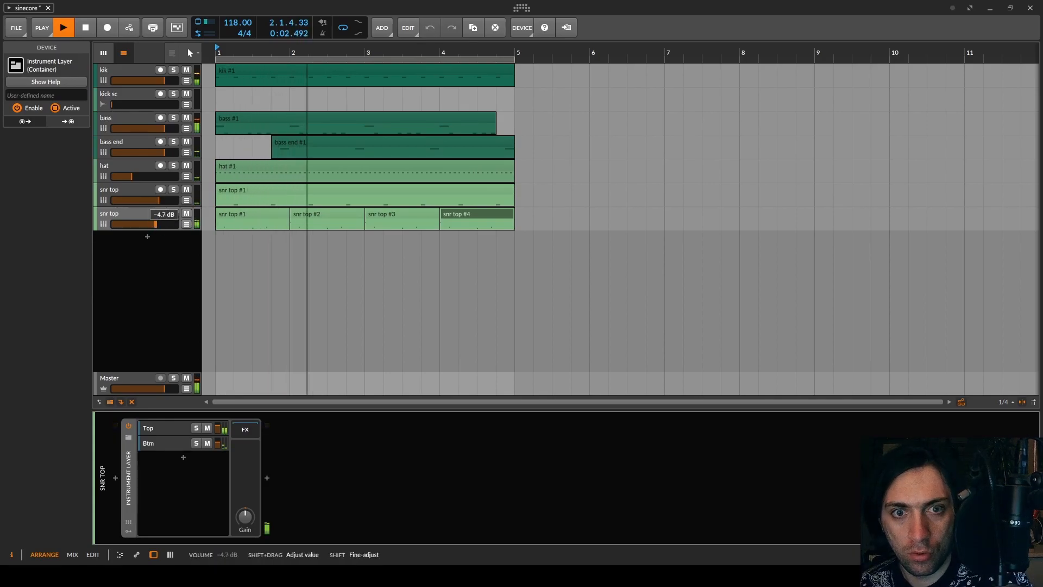
Insert a Delay+ after the Instrument Layer on the duplicated snr top track and adjust its mix
left_click(266, 477)
type("delay")
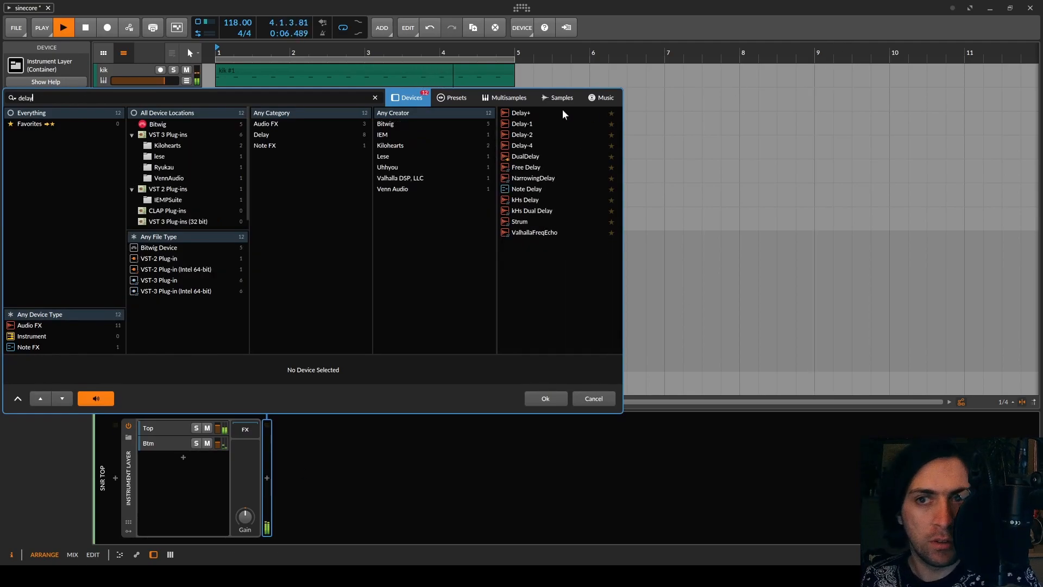
double_click(534, 113)
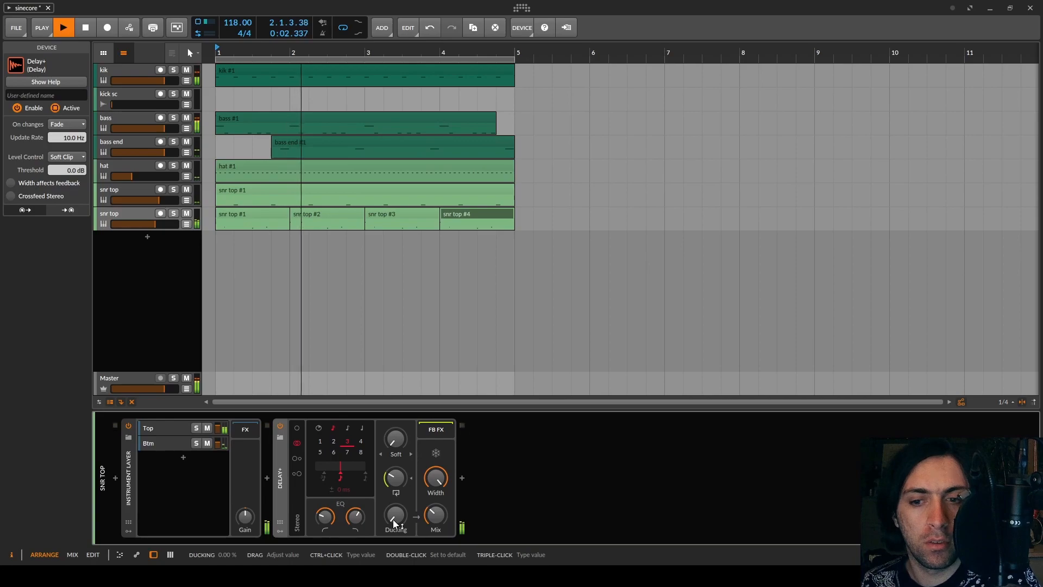
left_click_drag(431, 522, 431, 527)
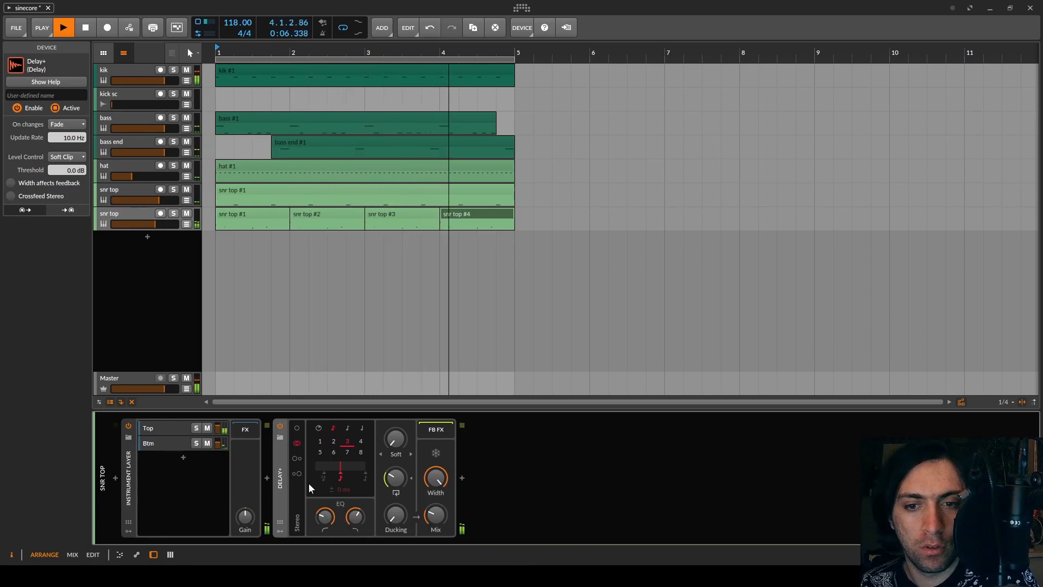
Switch Delay+ to Ping L mode, lower its mix and adjust its low and high cut EQ
left_click(297, 461)
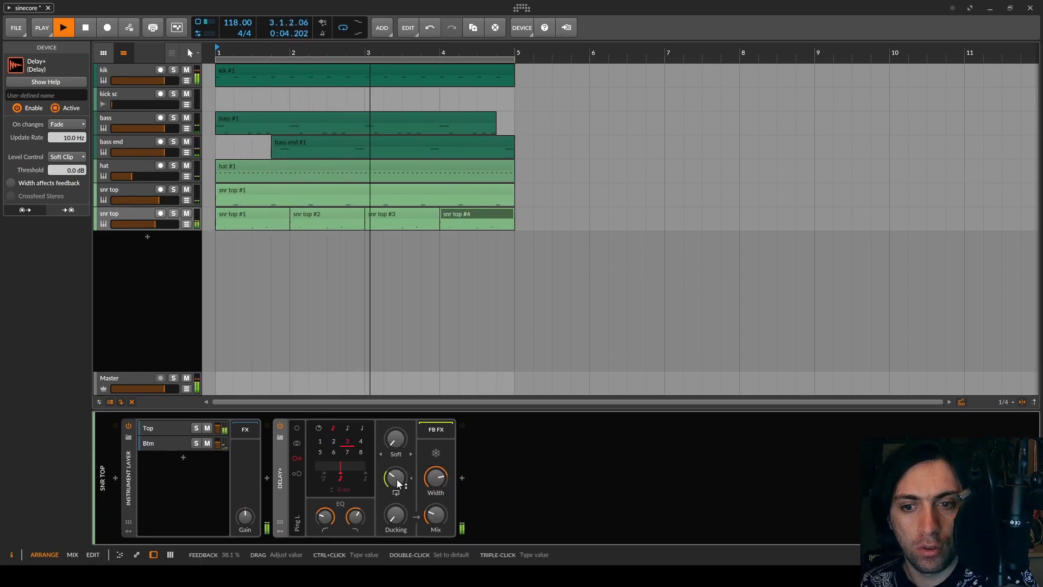
left_click_drag(426, 510, 423, 527)
key("ctrl+a")
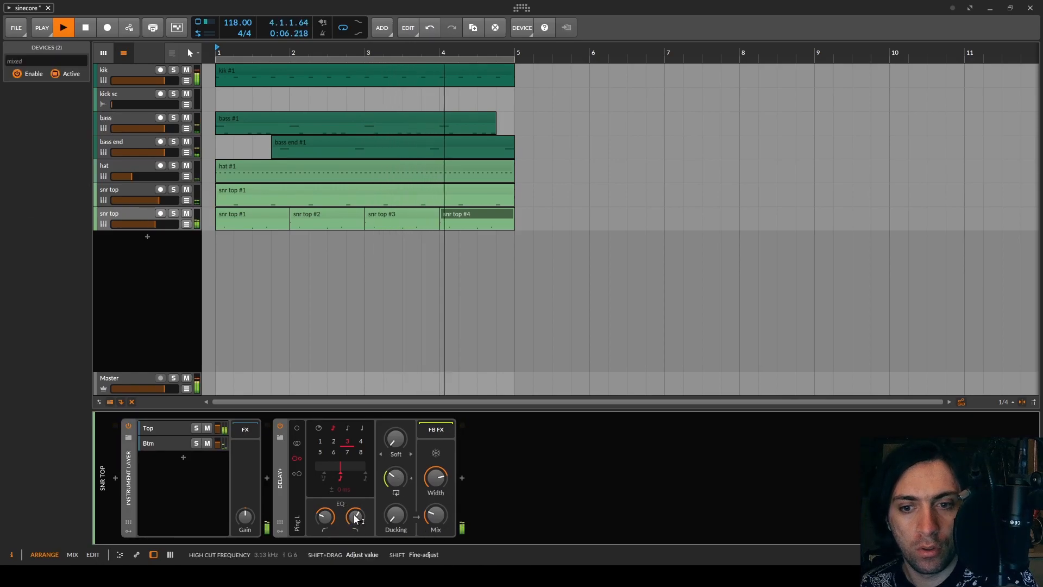
left_click_drag(323, 515, 354, 502)
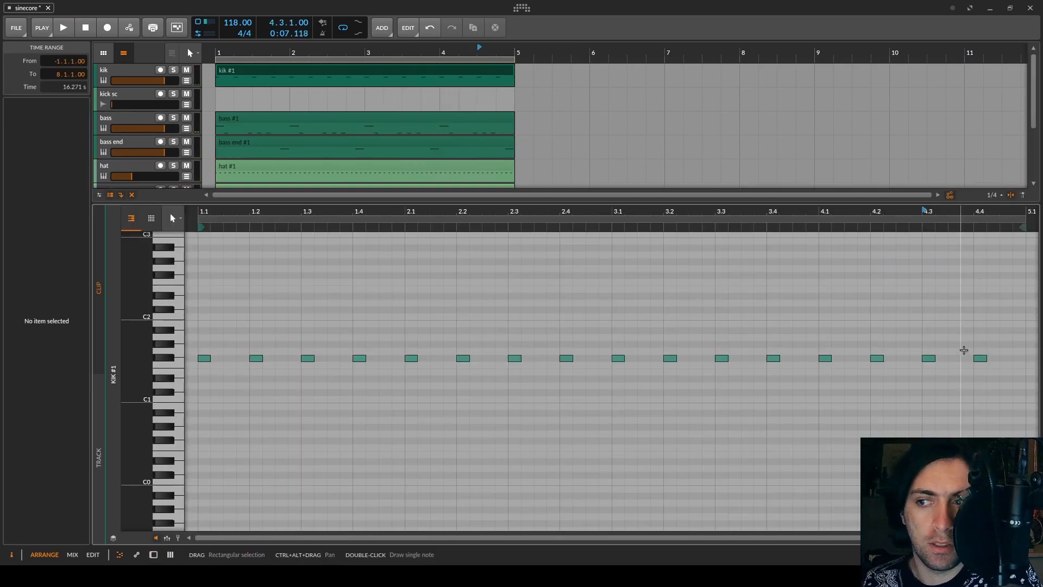
Add an F#1 note at 4.3.4 in the kik clip, adjust its length and audition the kick pattern
scroll(963, 349, "up", 5)
double_click(960, 359)
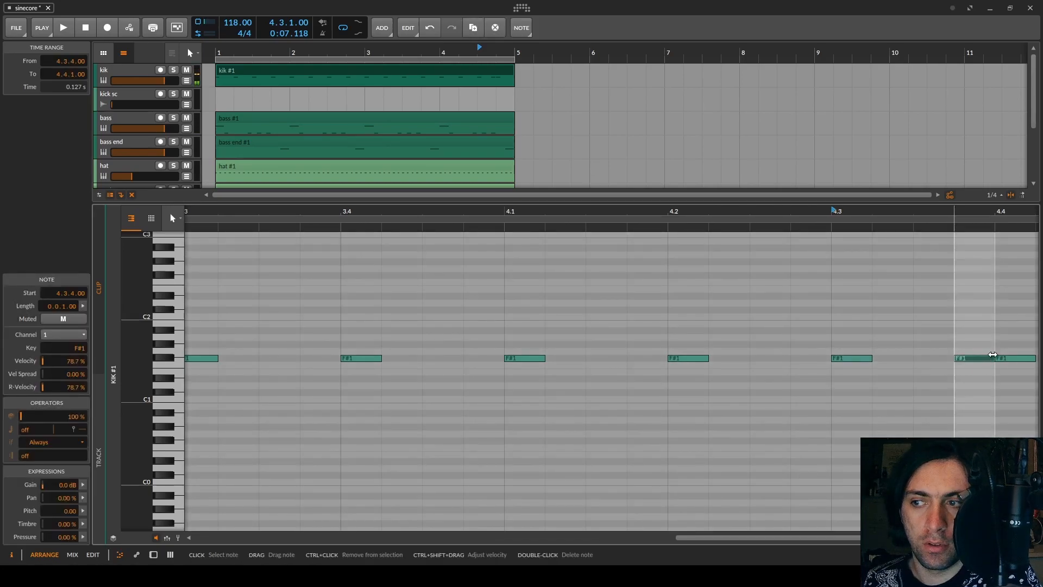
left_click_drag(989, 359, 957, 362)
key("space")
key("space")
key("space")
Adjust the SC KIK compressor's threshold on the duplicated snr top track and raise the track volume to about -1.3 dB
scroll(956, 362, "up", 3)
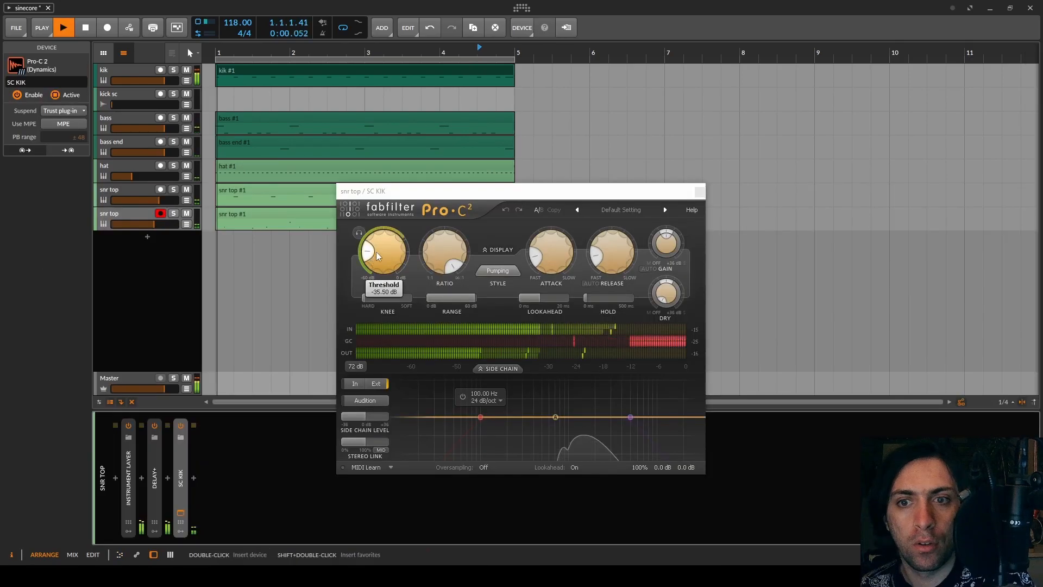
scroll(403, 261, "up", 4)
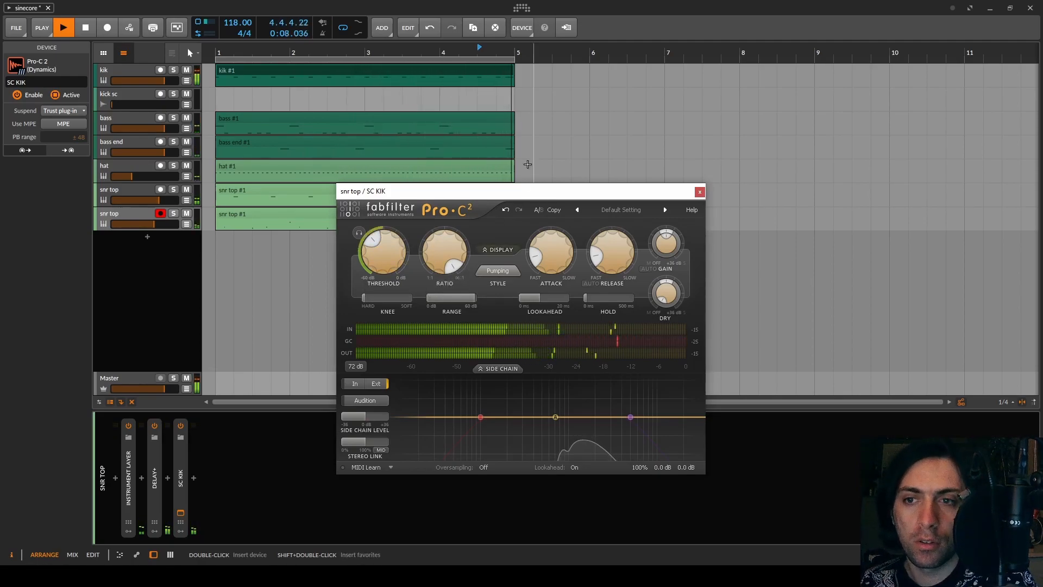
scroll(386, 255, "down", 1)
left_click_drag(144, 225, 156, 224)
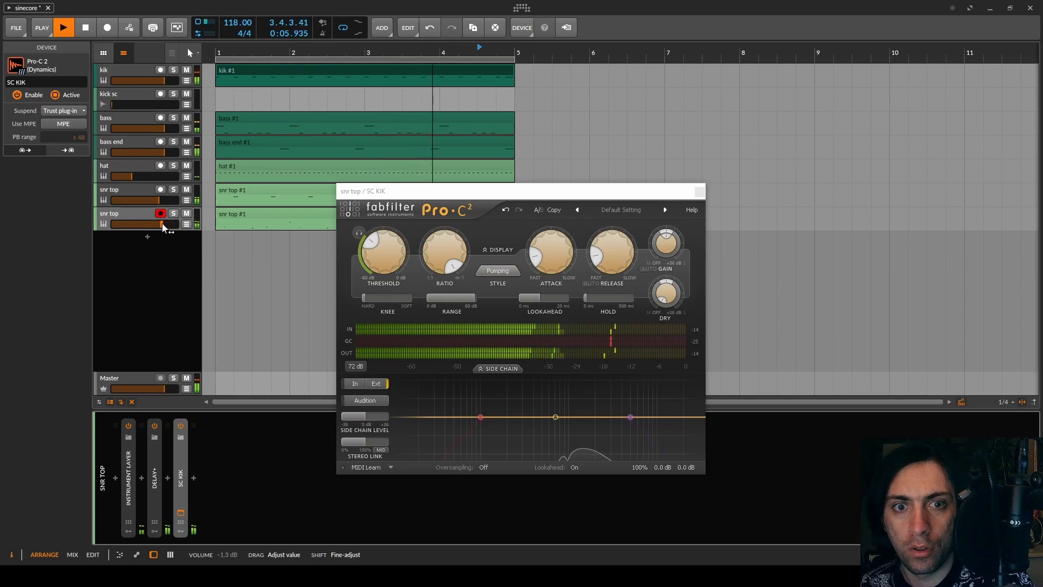
scroll(384, 272, "down", 1)
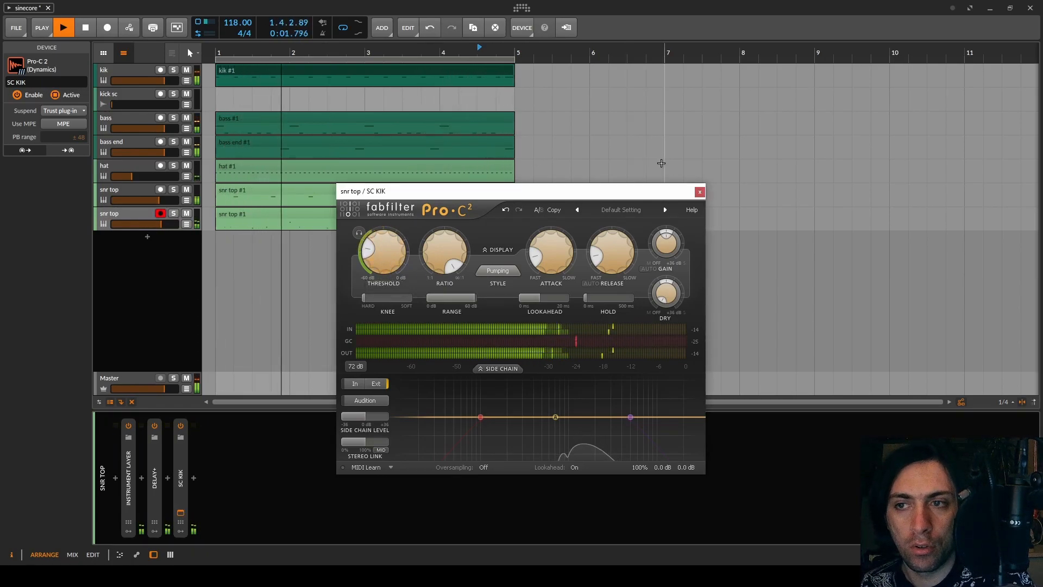
left_click(700, 192)
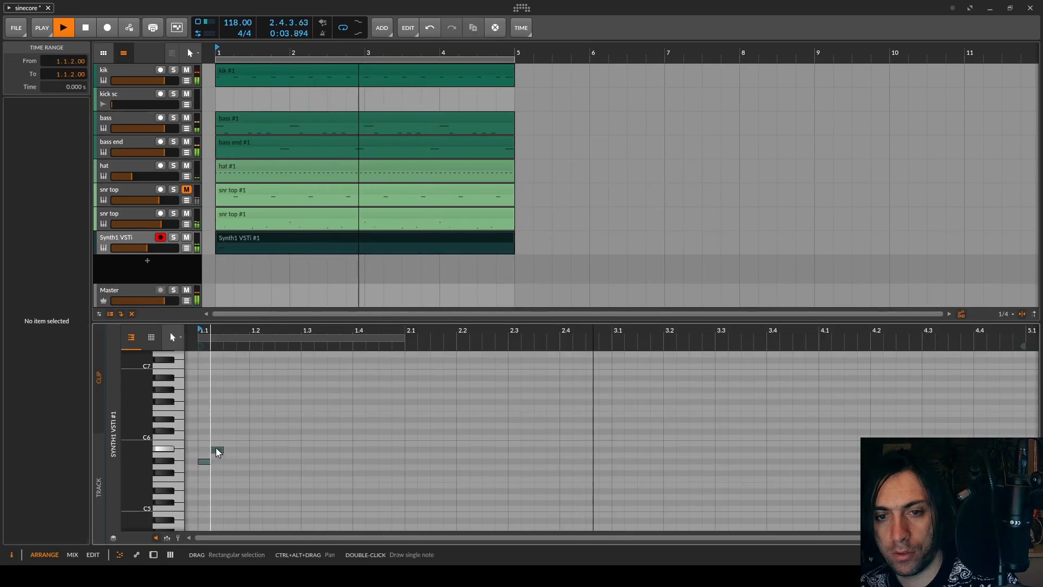
Place G#5 notes at 1.1.1 and 1.1.3 around the A#5 note in the Synth1 VSTi clip
double_click(204, 461)
double_click(231, 461)
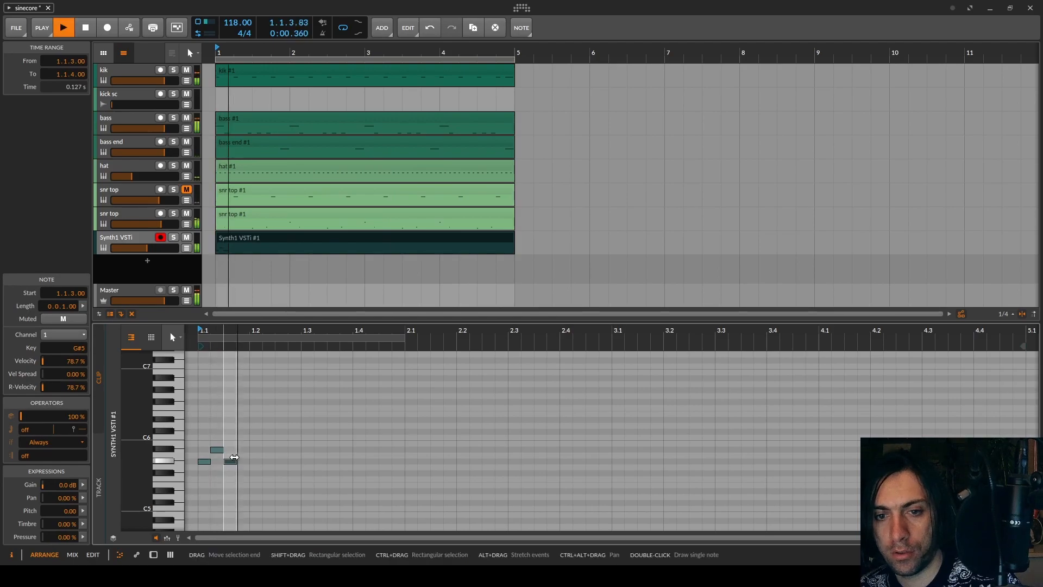
key("space")
scroll(212, 464, "up", 5)
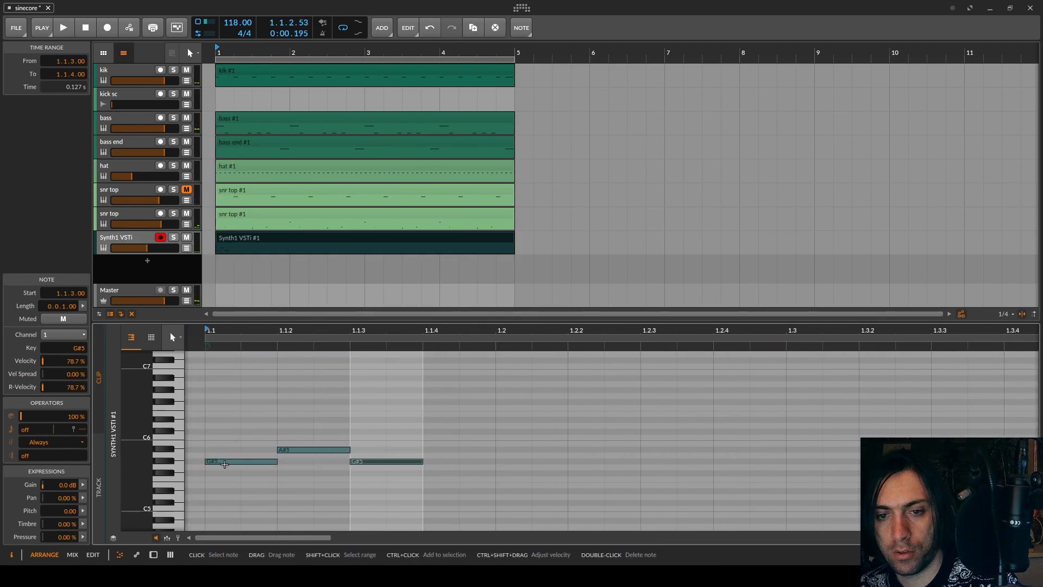
Shorten the opening G#5 and A#5 notes to thirty-seconds and pull the following note back against them
left_click_drag(316, 461, 280, 461)
left_click_drag(317, 449, 281, 450)
left_click_drag(388, 450, 316, 450)
left_click_drag(390, 461, 317, 461)
key("space")
key("space")
Extend the second G#5 note to 1.2.3 and continue the melody with short F#5 and D#5 notes and a long F#5
left_click_drag(461, 461, 986, 461)
key("space")
mouse_move(606, 461)
left_mouse_down()
mouse_move(680, 460)
mouse_move(736, 485)
left_mouse_up()
key("space")
key("space")
scroll(757, 479, "down", 5)
left_click_drag(601, 434, 596, 434)
double_click(602, 451)
Finish bar 1 with short D#5 and C#5 notes followed by eighth-note D#5 and C#5
key("space")
left_click_drag(500, 446, 548, 464)
scroll(636, 452, "up", 5)
key("space")
left_click_drag(815, 452, 814, 463)
left_click_drag(863, 463, 962, 463)
scroll(706, 459, "down", 5)
key("space")
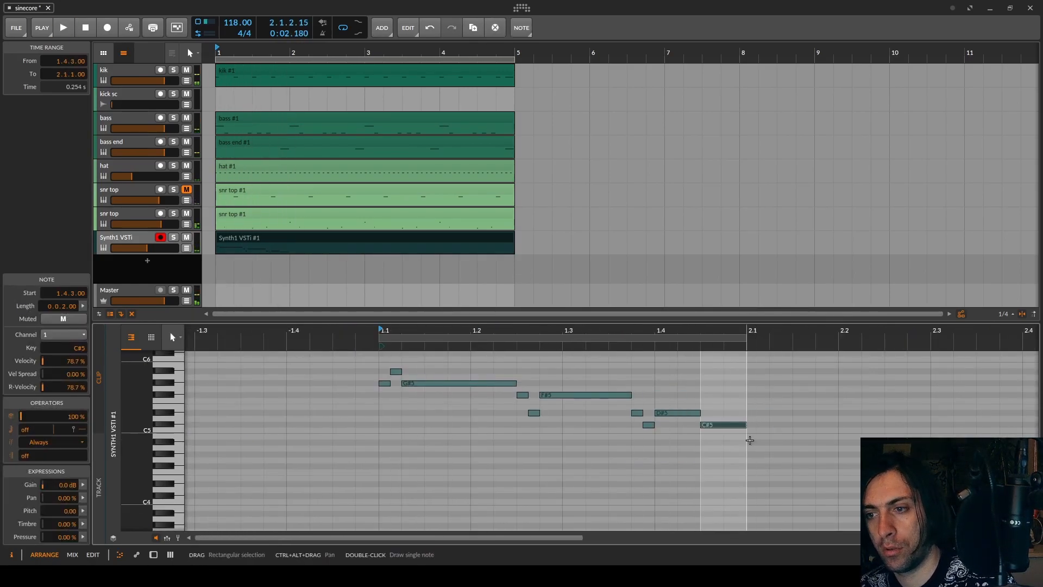
Continue the Synth1 melody through bar 2 with notes between D#4 and D#5, ending on a B4 at 2.4.3
double_click(754, 437)
double_click(801, 425)
key("space")
scroll(802, 425, "up", 5)
left_click_drag(806, 425, 806, 414)
scroll(804, 417, "down", 4)
double_click(872, 414)
double_click(906, 414)
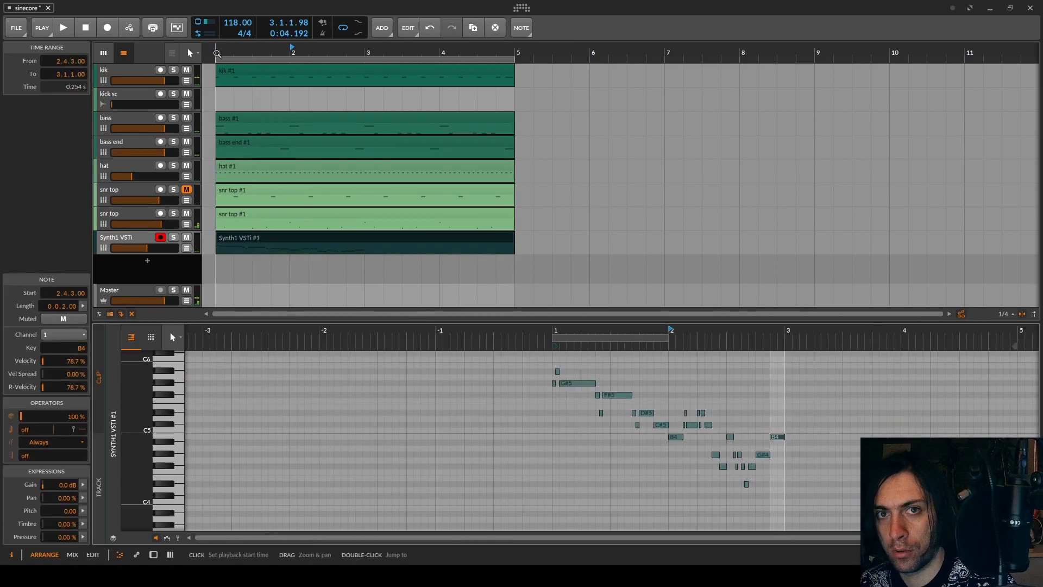
Play the melody from the start and loop its first two bars to fill the four-bar Synth1 VSTi clip
left_click(217, 53)
key("space")
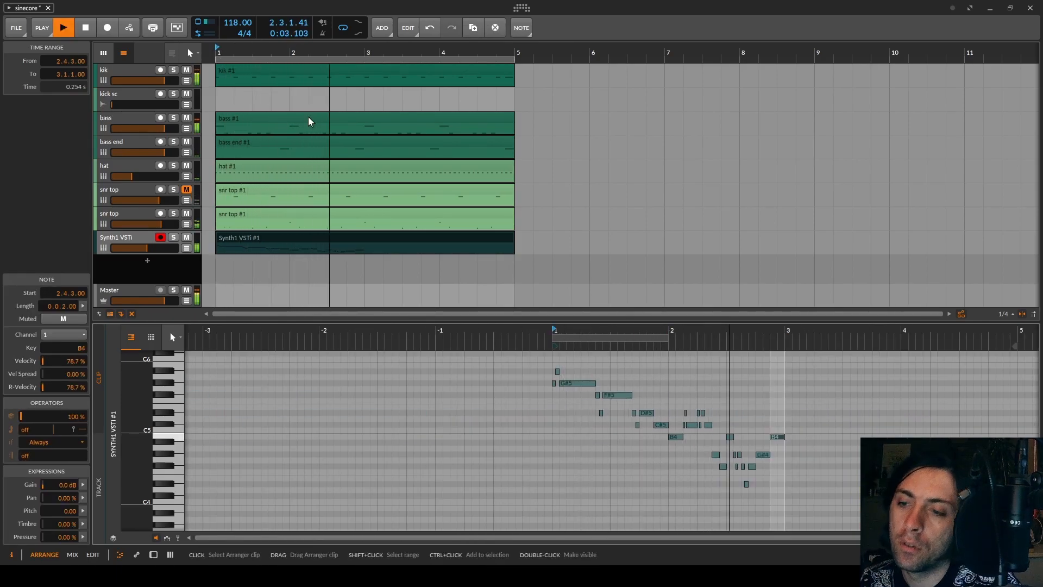
key("space")
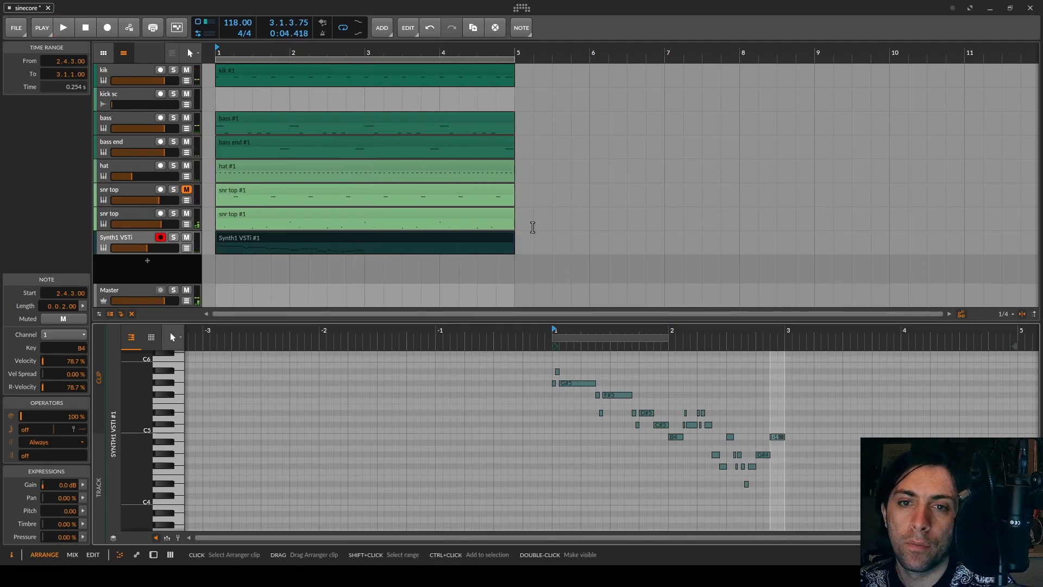
mouse_move(513, 242)
left_mouse_down()
mouse_move(390, 250)
mouse_move(532, 235)
mouse_move(505, 233)
left_mouse_up()
key("space")
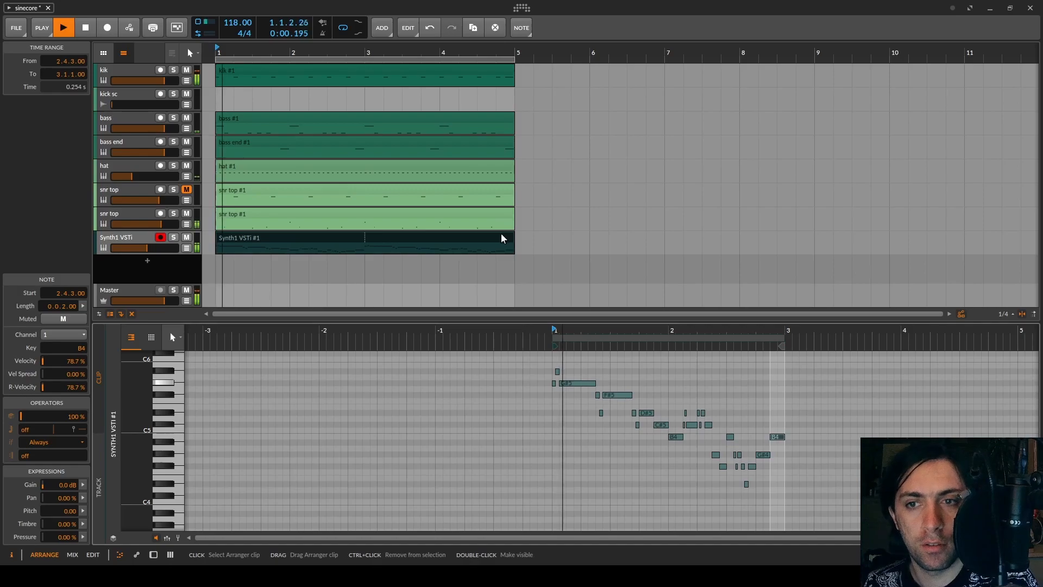
Open the Synth1 editor on the melody track and lower the amplifier sustain
double_click(141, 237)
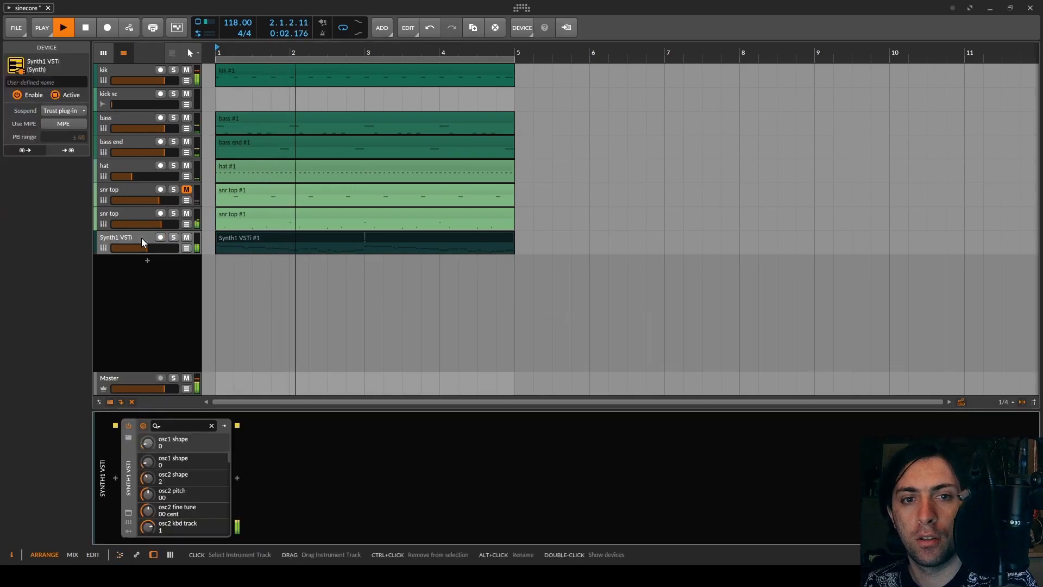
left_click(128, 512)
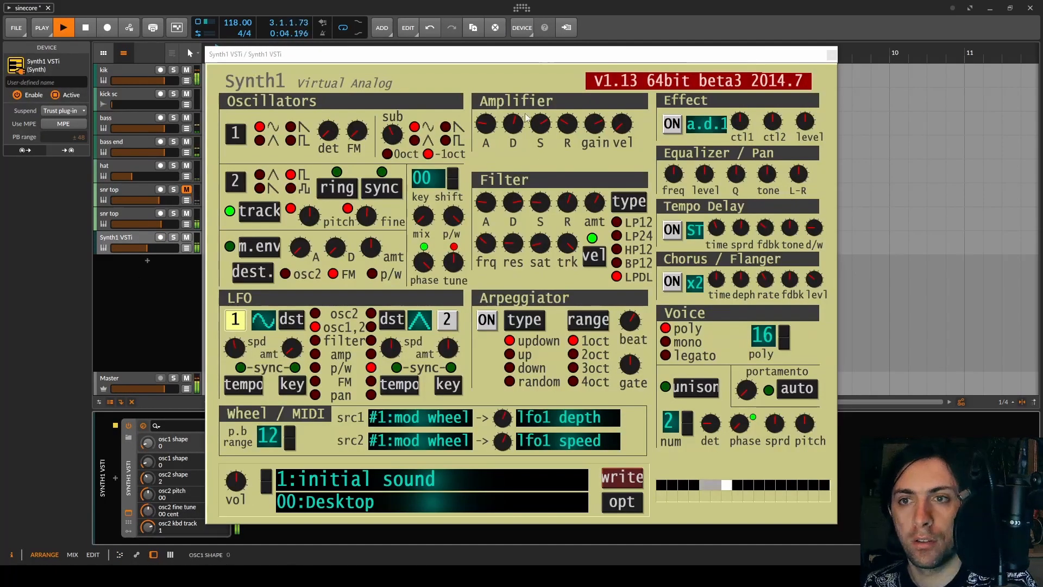
left_click_drag(529, 122, 530, 144)
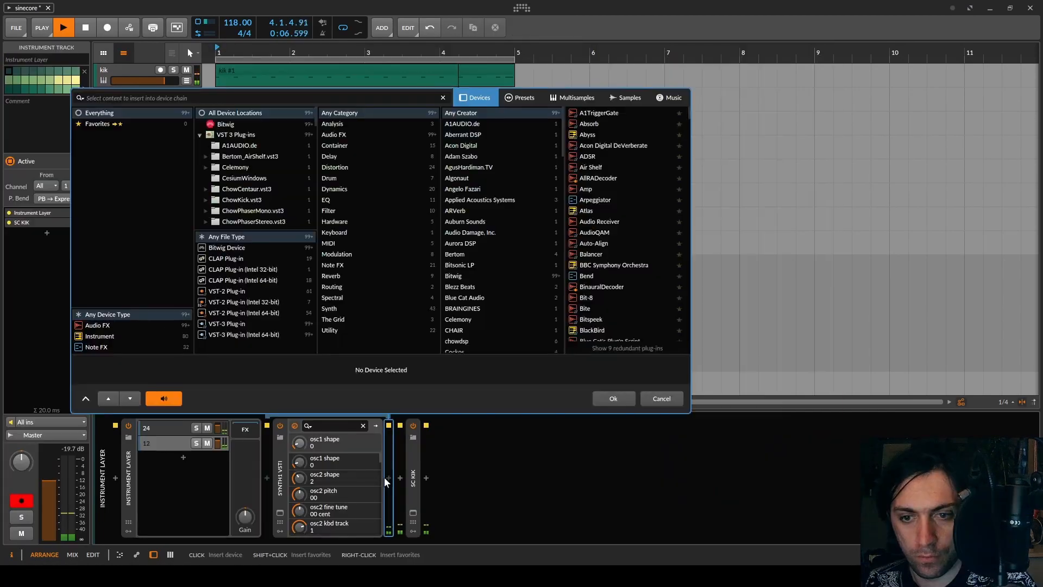
Insert a Raum reverb after Synth1 in layer 12 and set its mix to 64.5%
type("raum")
double_click(603, 113)
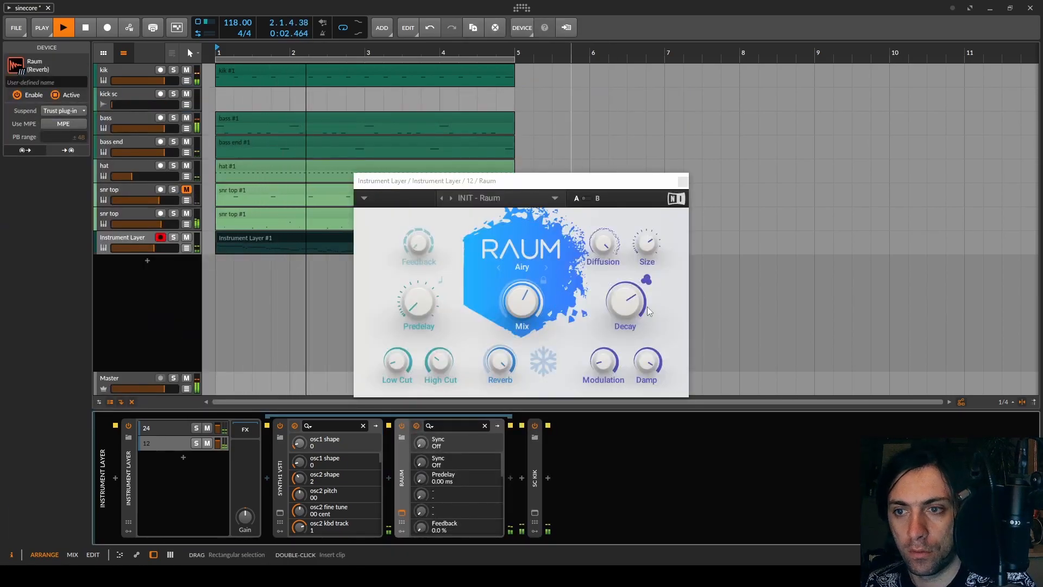
left_click_drag(521, 301, 521, 274)
Duplicate layer 12 and remove the Raum reverb from the copy
left_click(169, 444)
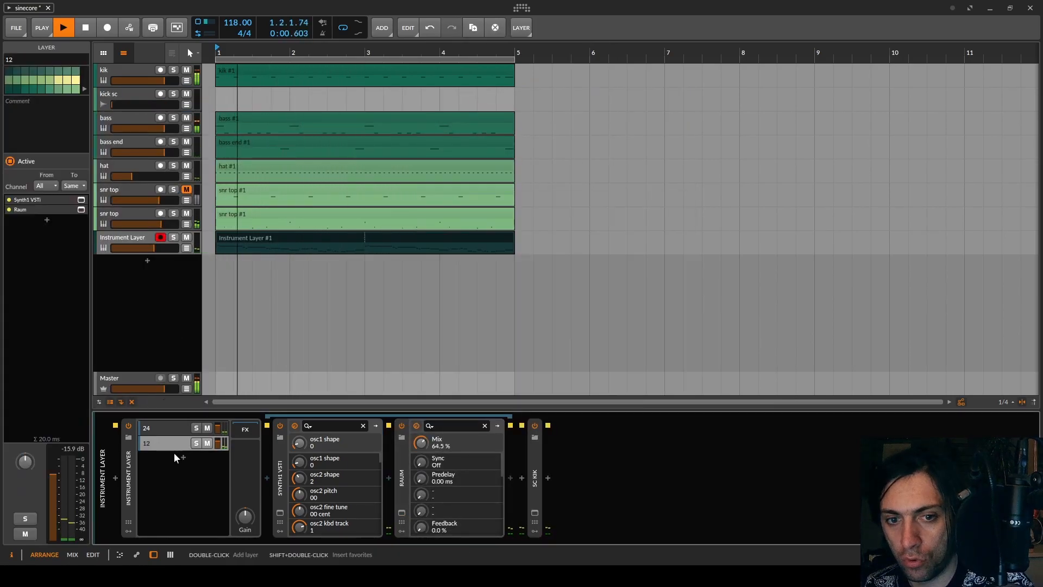
key("ctrl+d")
left_click(406, 505)
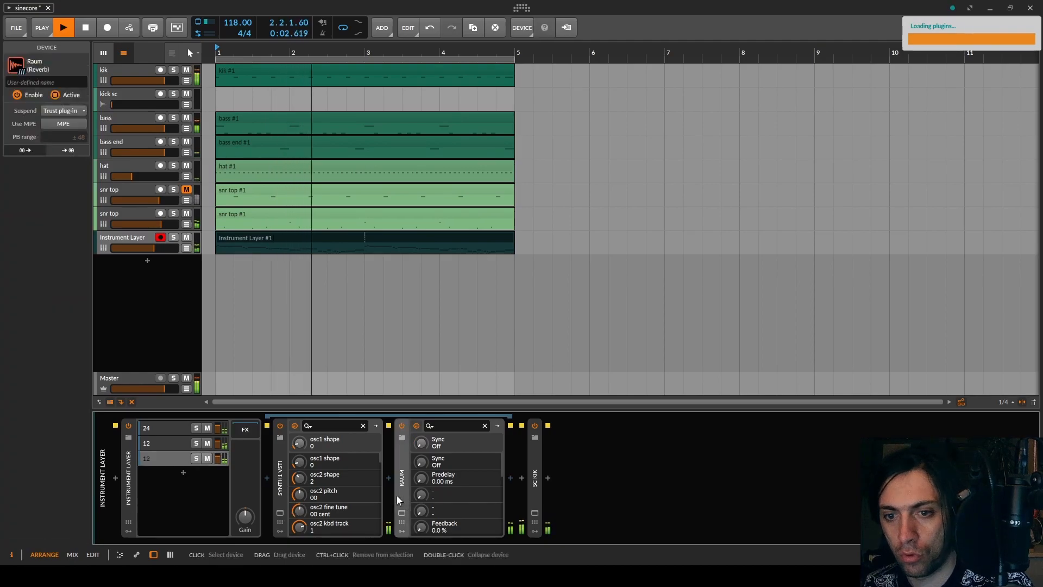
Open the duplicated layer's Synth1 and try different key shift, amplifier sustain and oscillator 2 sync settings
left_click(281, 513)
left_click_drag(451, 177, 454, 184)
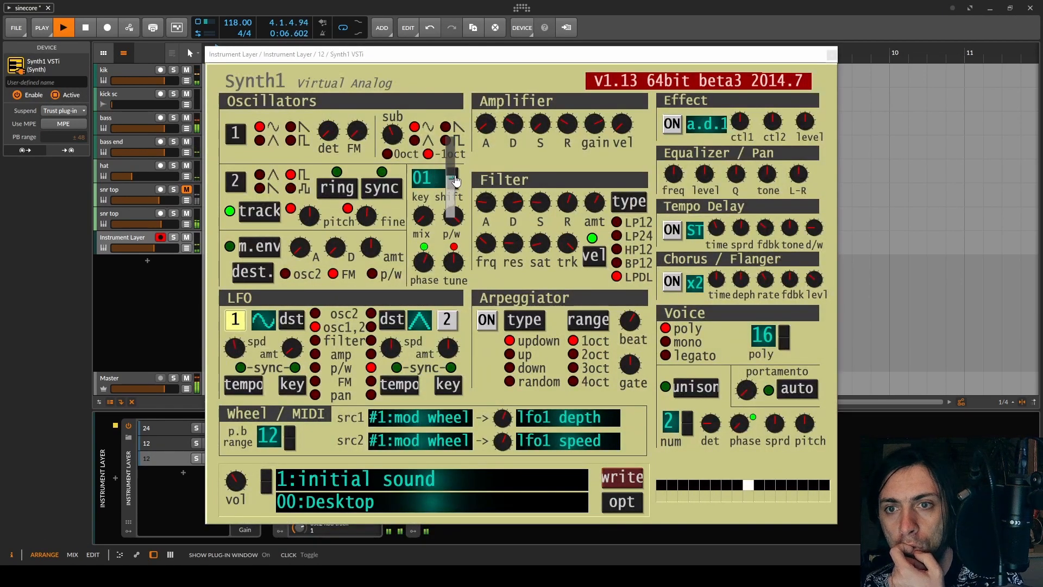
left_click(534, 135)
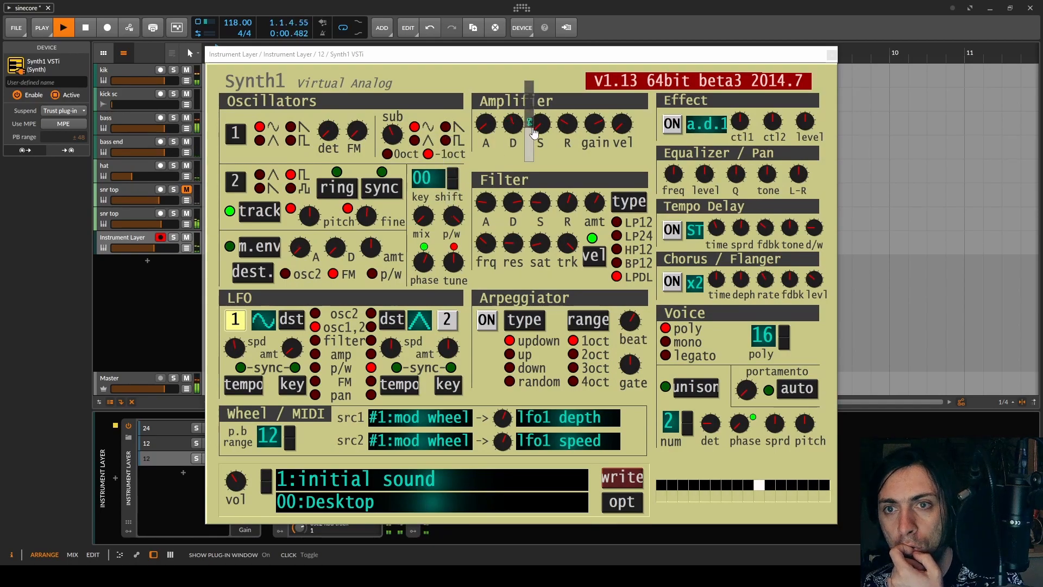
left_click(378, 202)
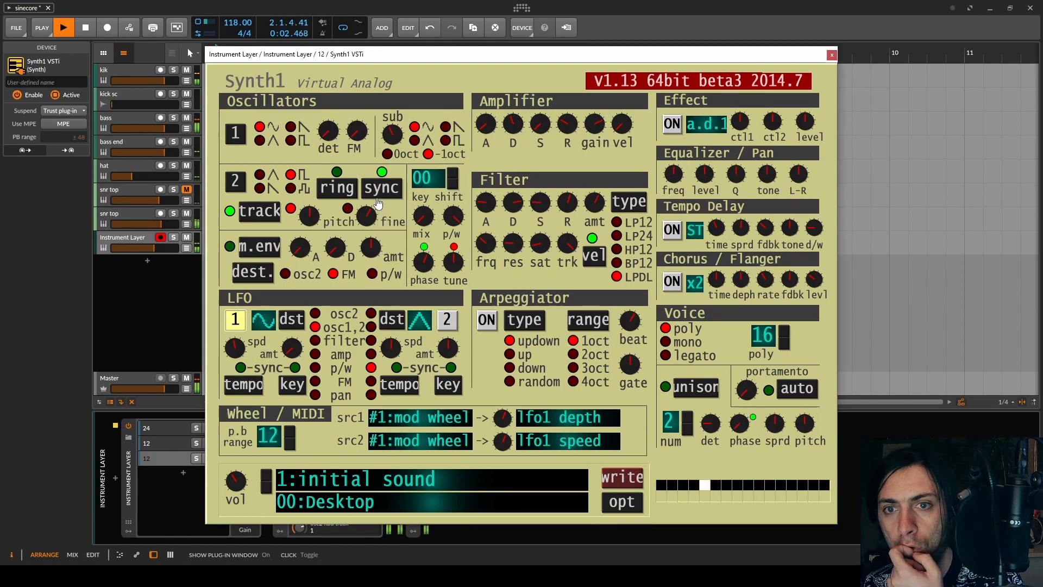
Adjust LFO 1's speed and amount and set up LFO 2 on pan in the duplicated layer's Synth1
left_click(257, 317)
left_click_drag(258, 323, 258, 332)
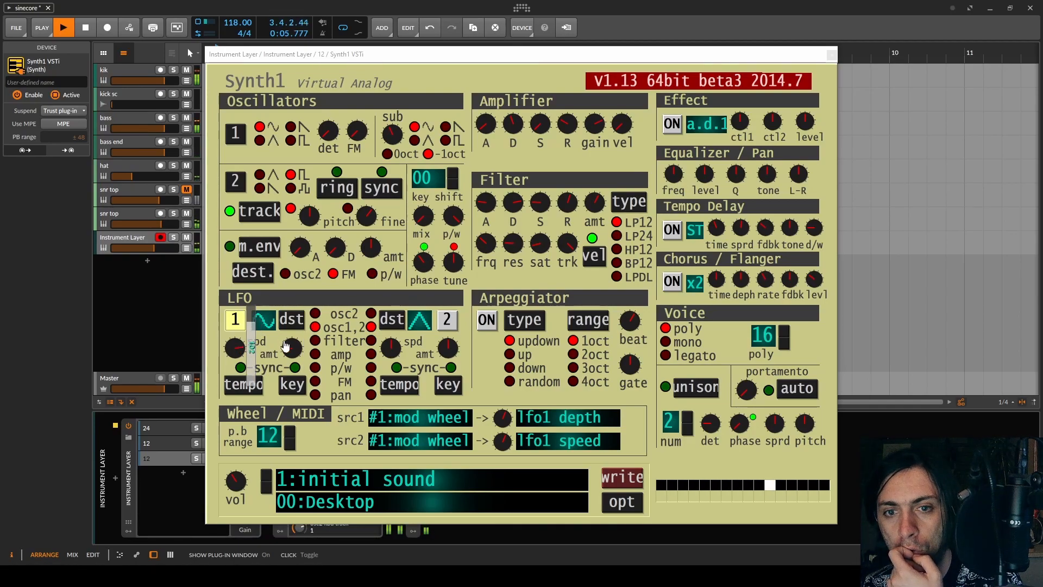
left_click_drag(286, 346, 313, 393)
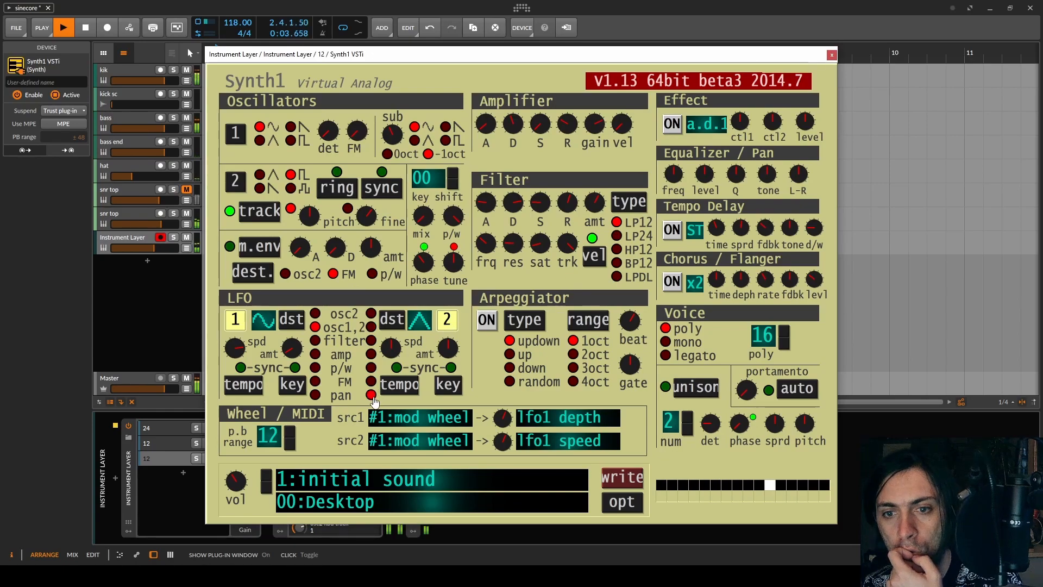
left_click(419, 320)
left_click(448, 323)
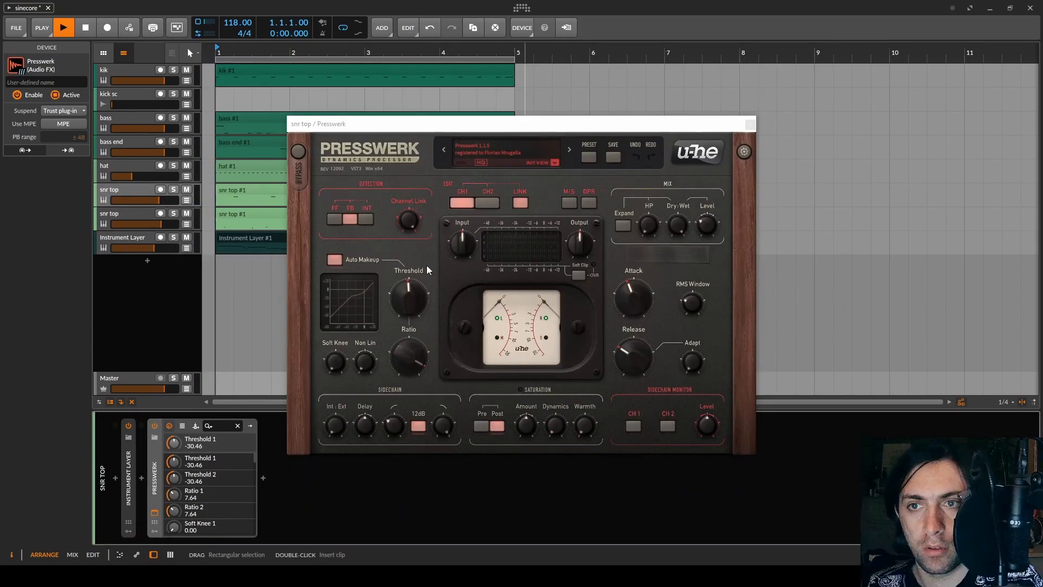
Set the snr top track's Presswerk to threshold -42.51, ratio 8.02, attack 11.9 ms and wet gain -11.6 dB, and collapse the device
left_click_drag(709, 227, 709, 245)
mouse_move(409, 302)
left_mouse_down()
mouse_move(412, 351)
mouse_move(409, 310)
left_mouse_up()
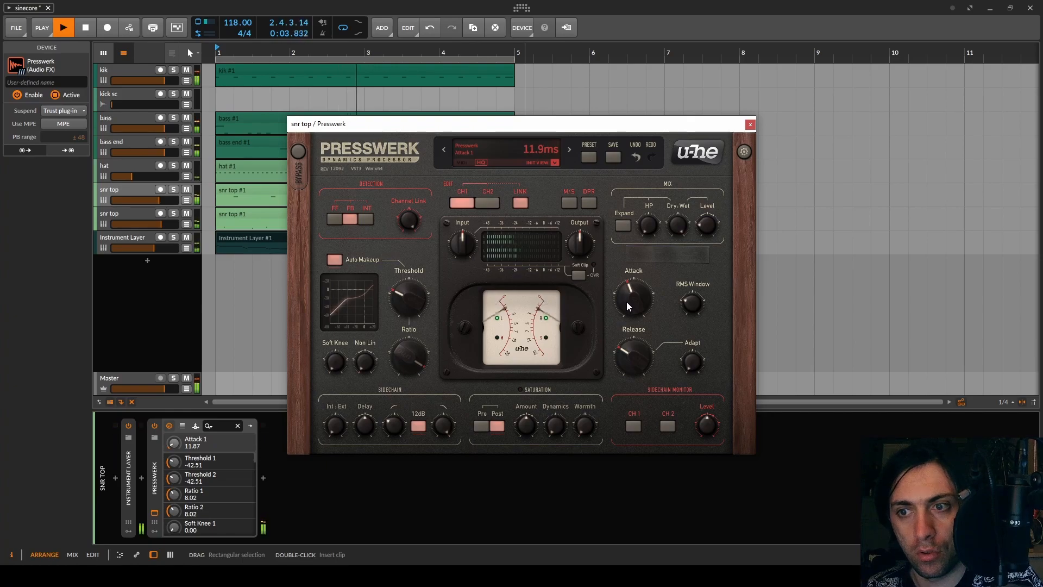
left_click_drag(630, 350, 632, 344)
left_click(712, 218)
left_click_drag(712, 217, 712, 216)
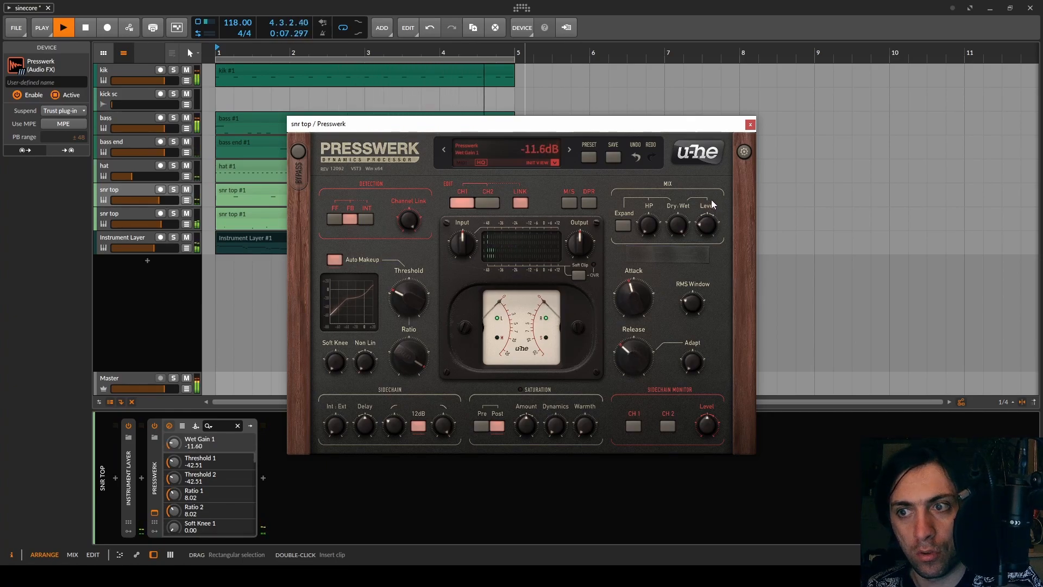
left_click(750, 124)
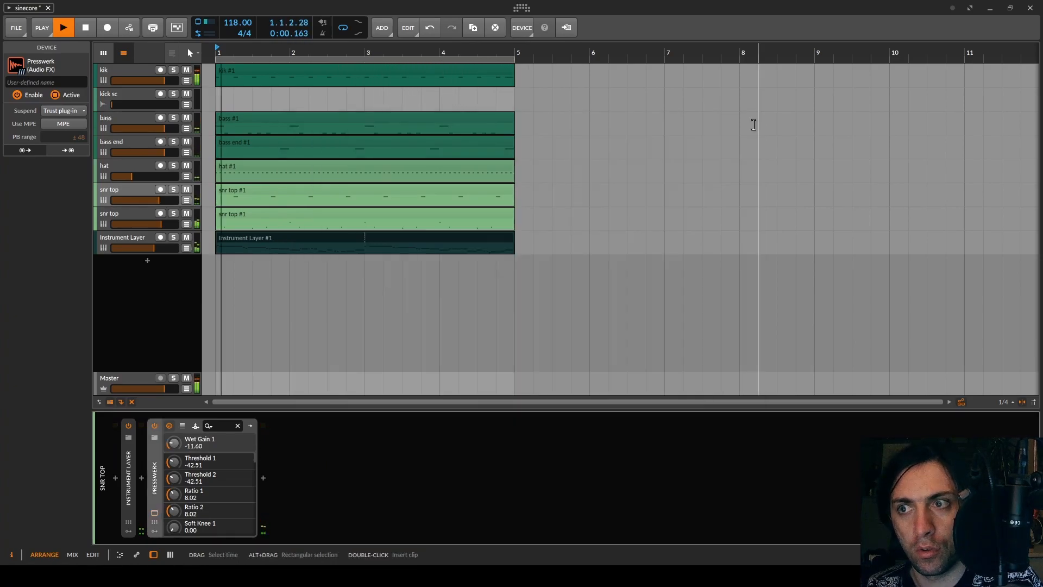
double_click(156, 477)
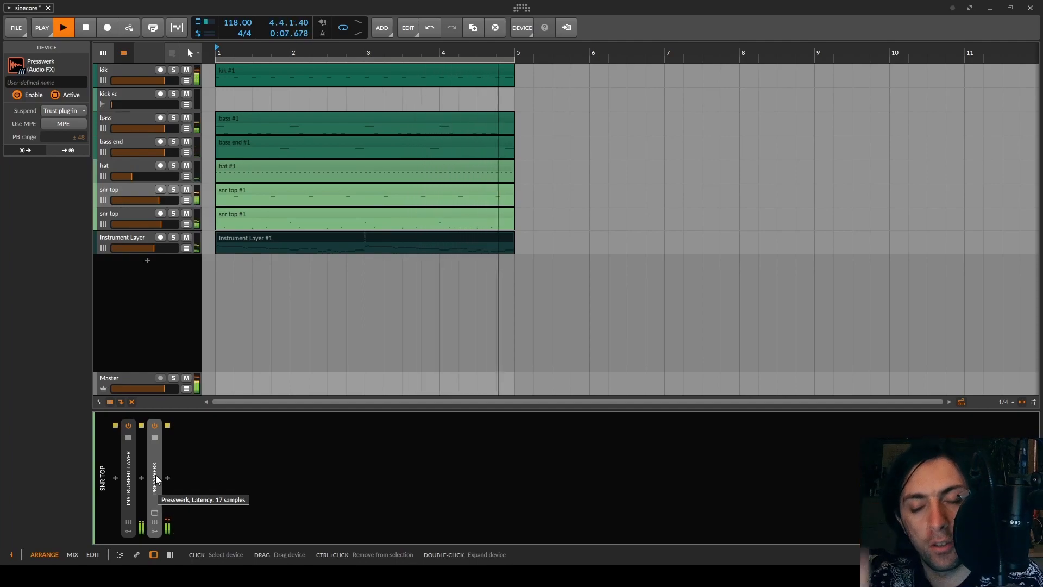
key("space")
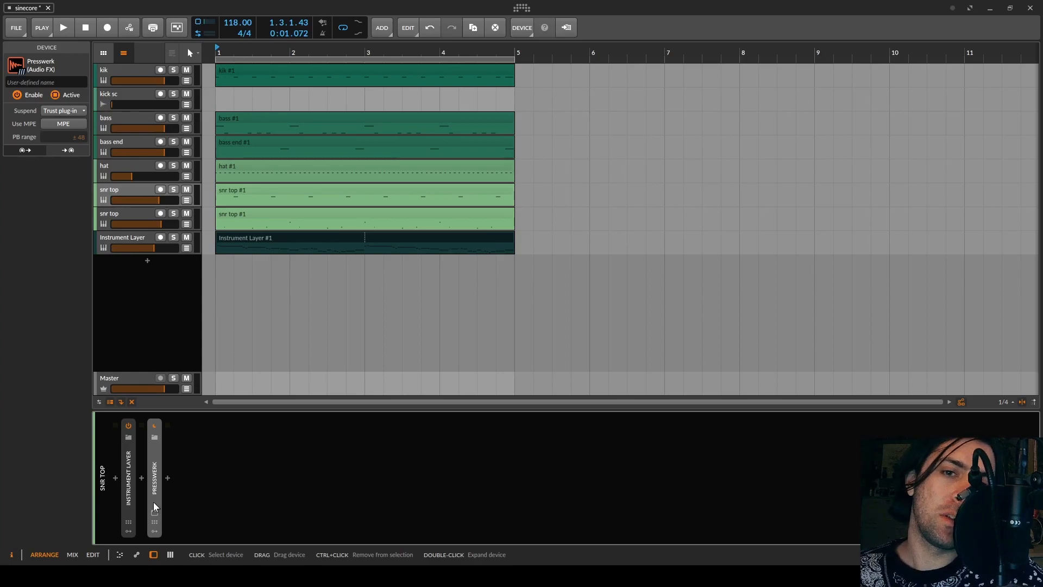
Open the Signalizer oscilloscope on the Master track and play the loop through it
left_click(170, 554)
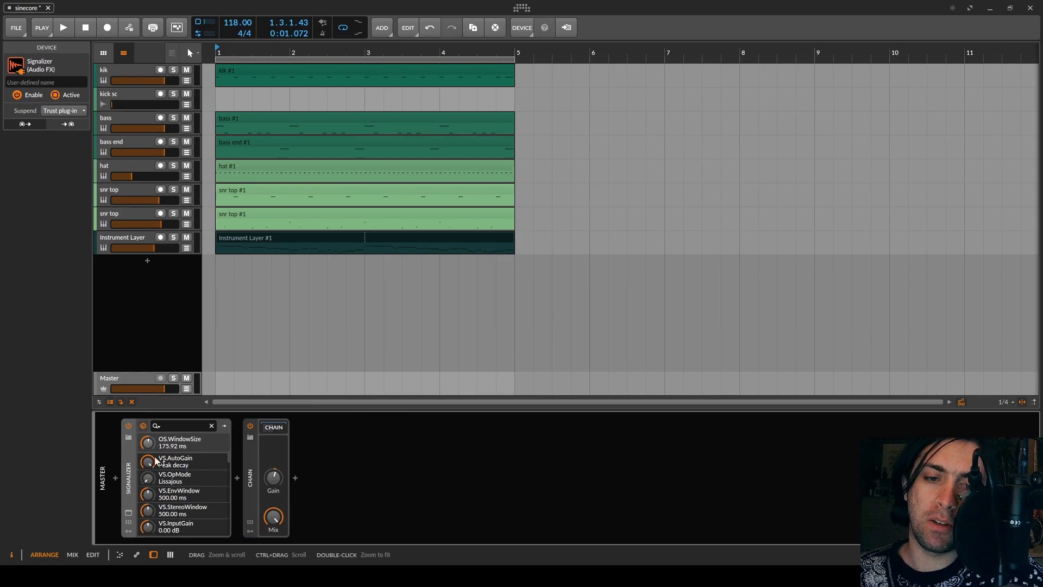
left_click(129, 512)
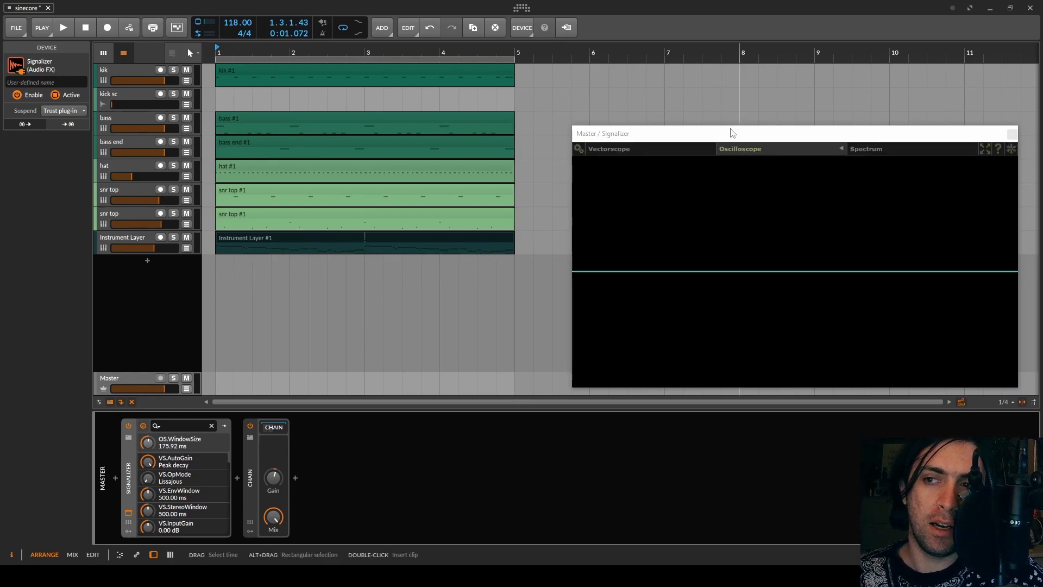
key("space")
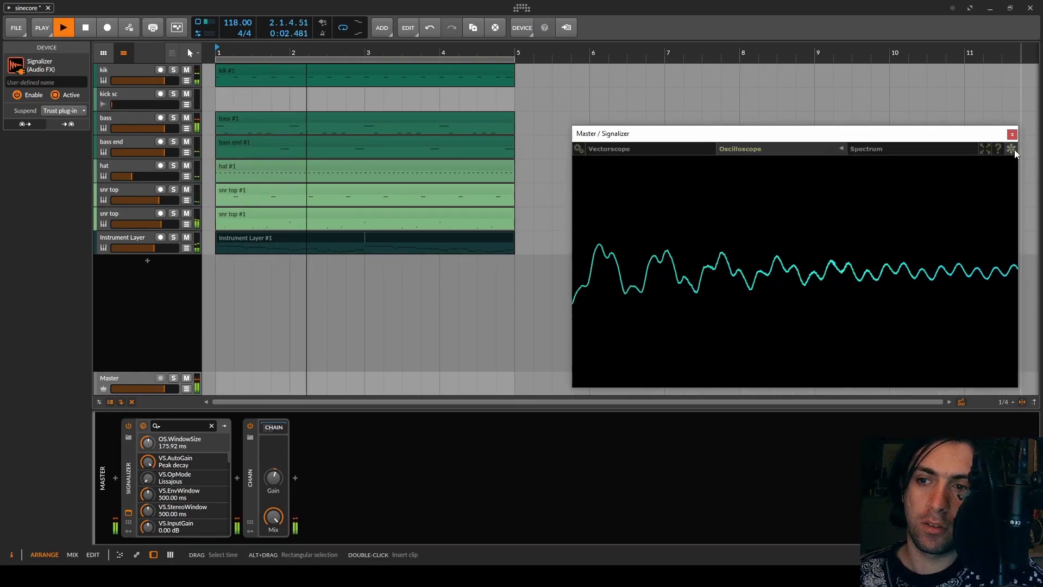
key("space")
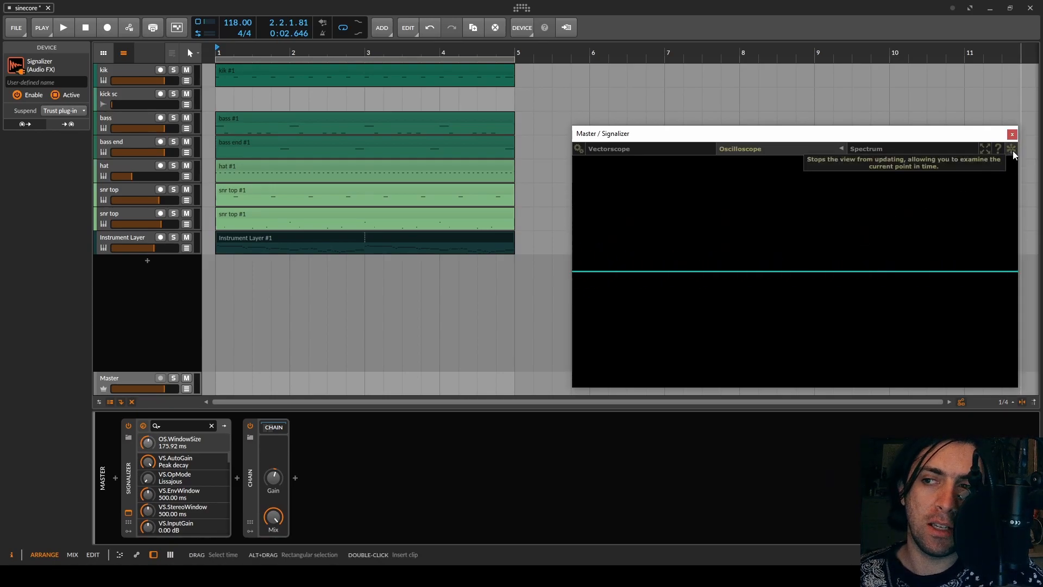
key("space")
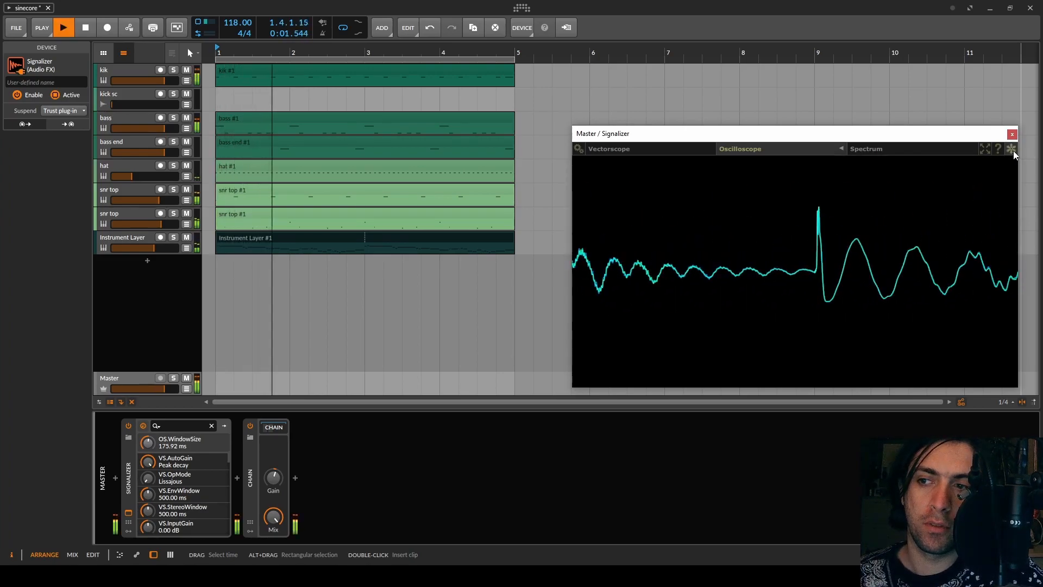
Examine the decaying waveform and following transient in the frozen Signalizer oscilloscope, and release the freeze
key("space")
scroll(811, 228, "up", 5)
left_click_drag(818, 214, 808, 33)
scroll(816, 287, "down", 2)
scroll(834, 311, "down", 5)
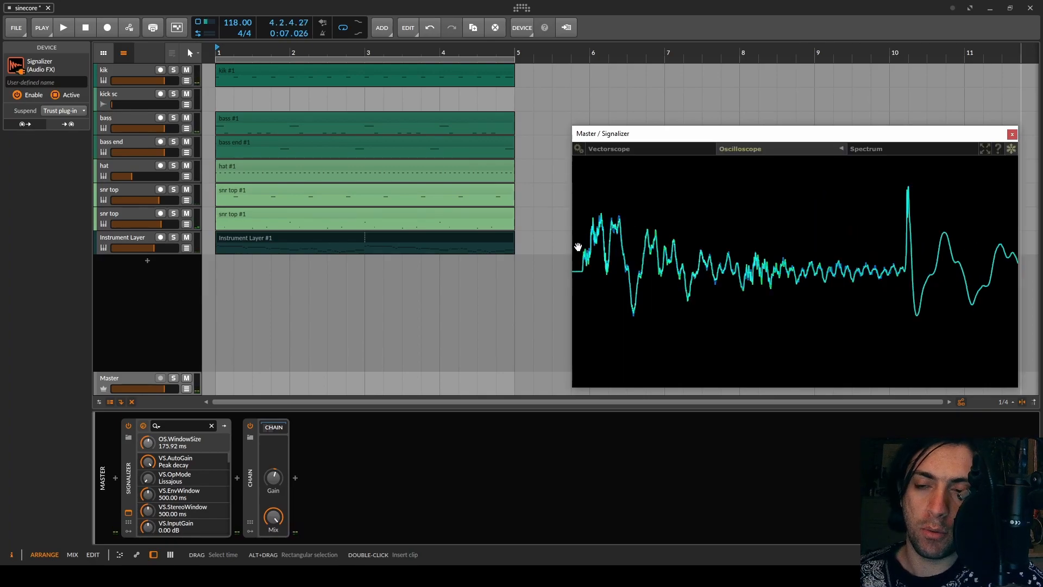
scroll(578, 247, "up", 5)
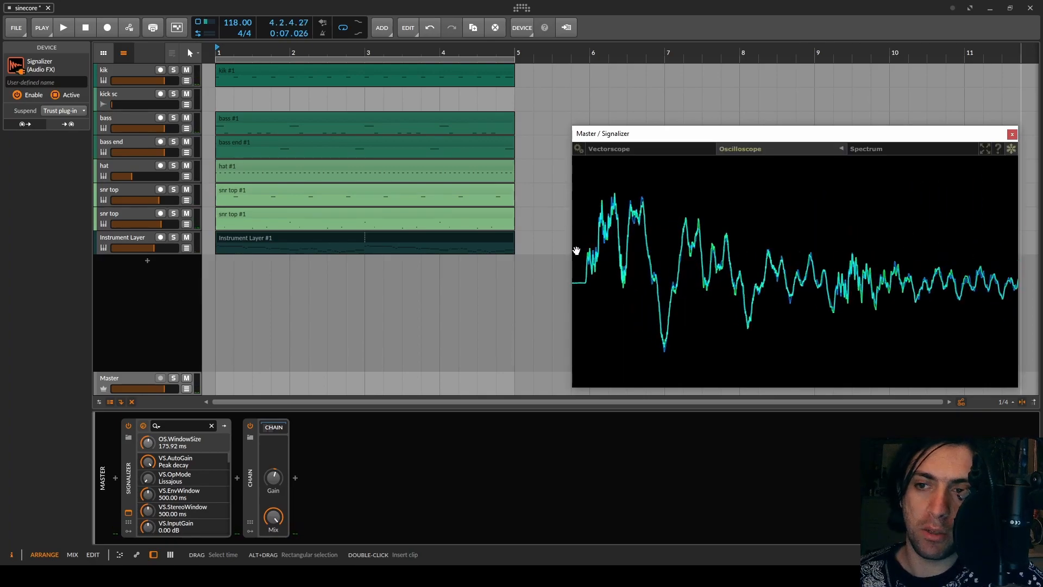
scroll(625, 277, "up", 3)
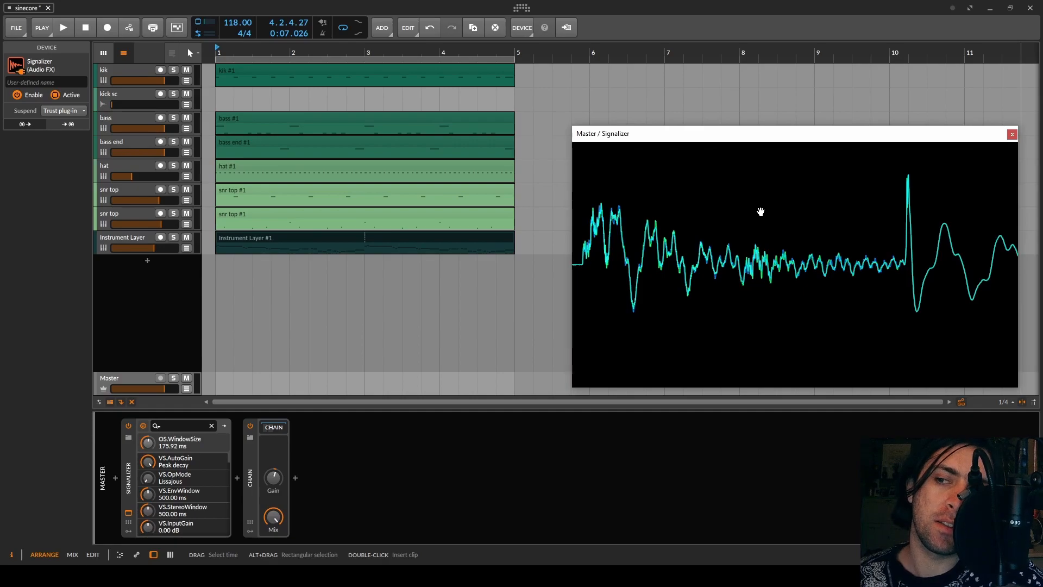
left_click(1010, 149)
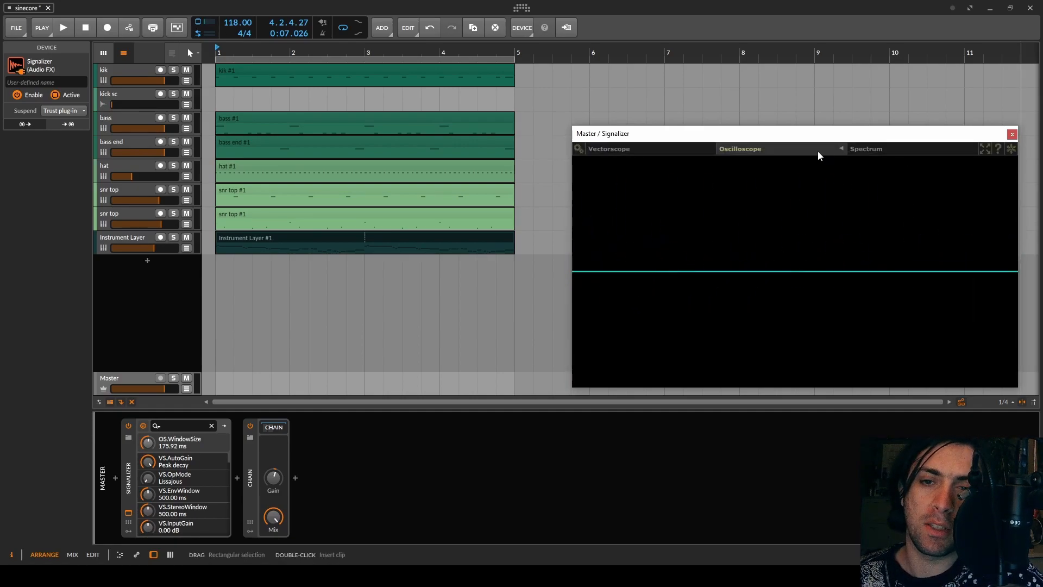